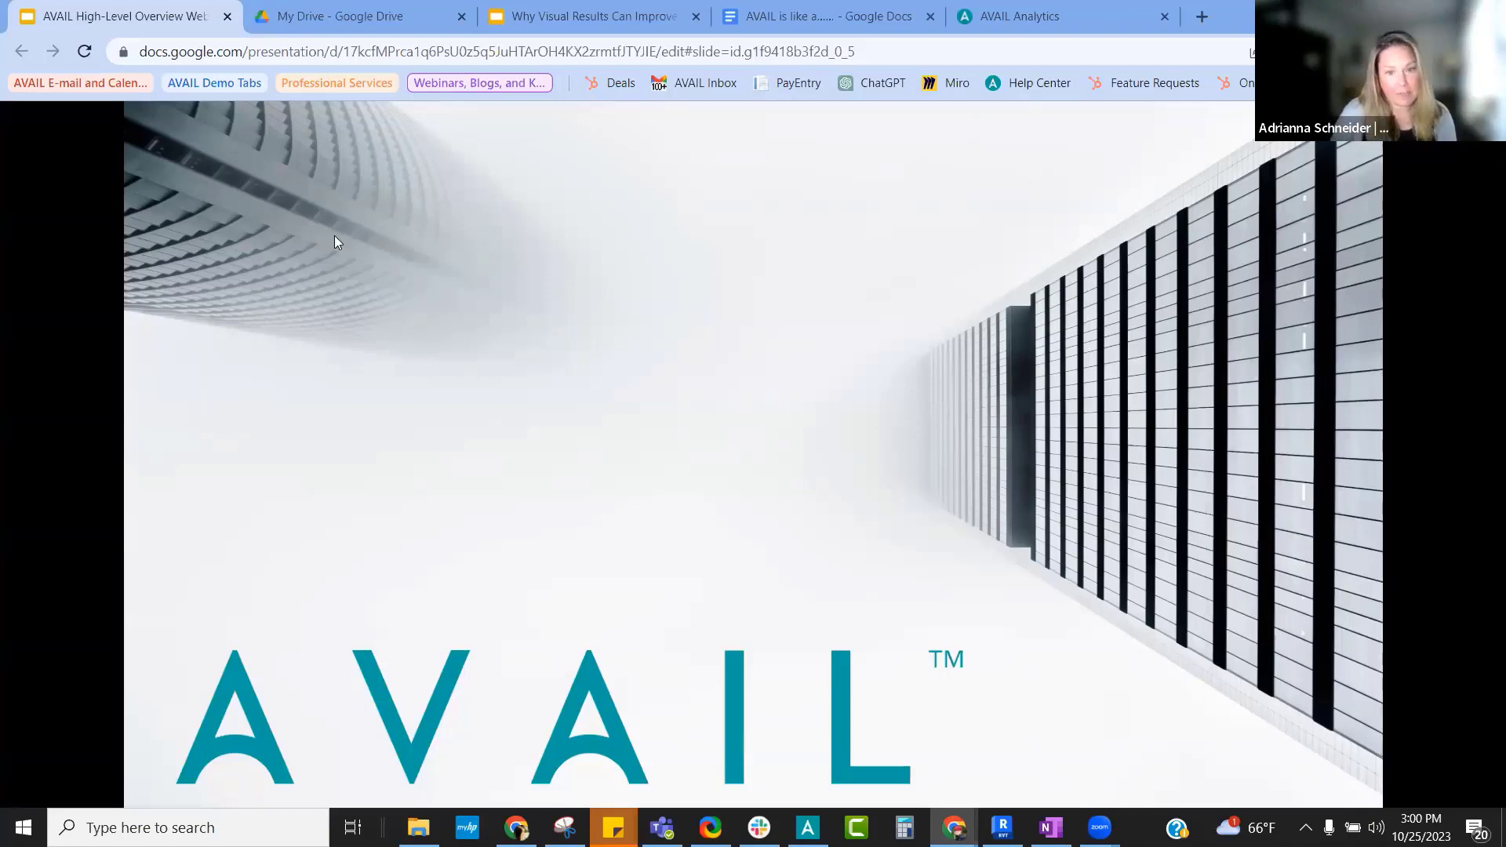
- Advance the presentation from the AVAIL title slide to the Introduction slide
{"action": "left_click", "coordinate": [676, 532]}
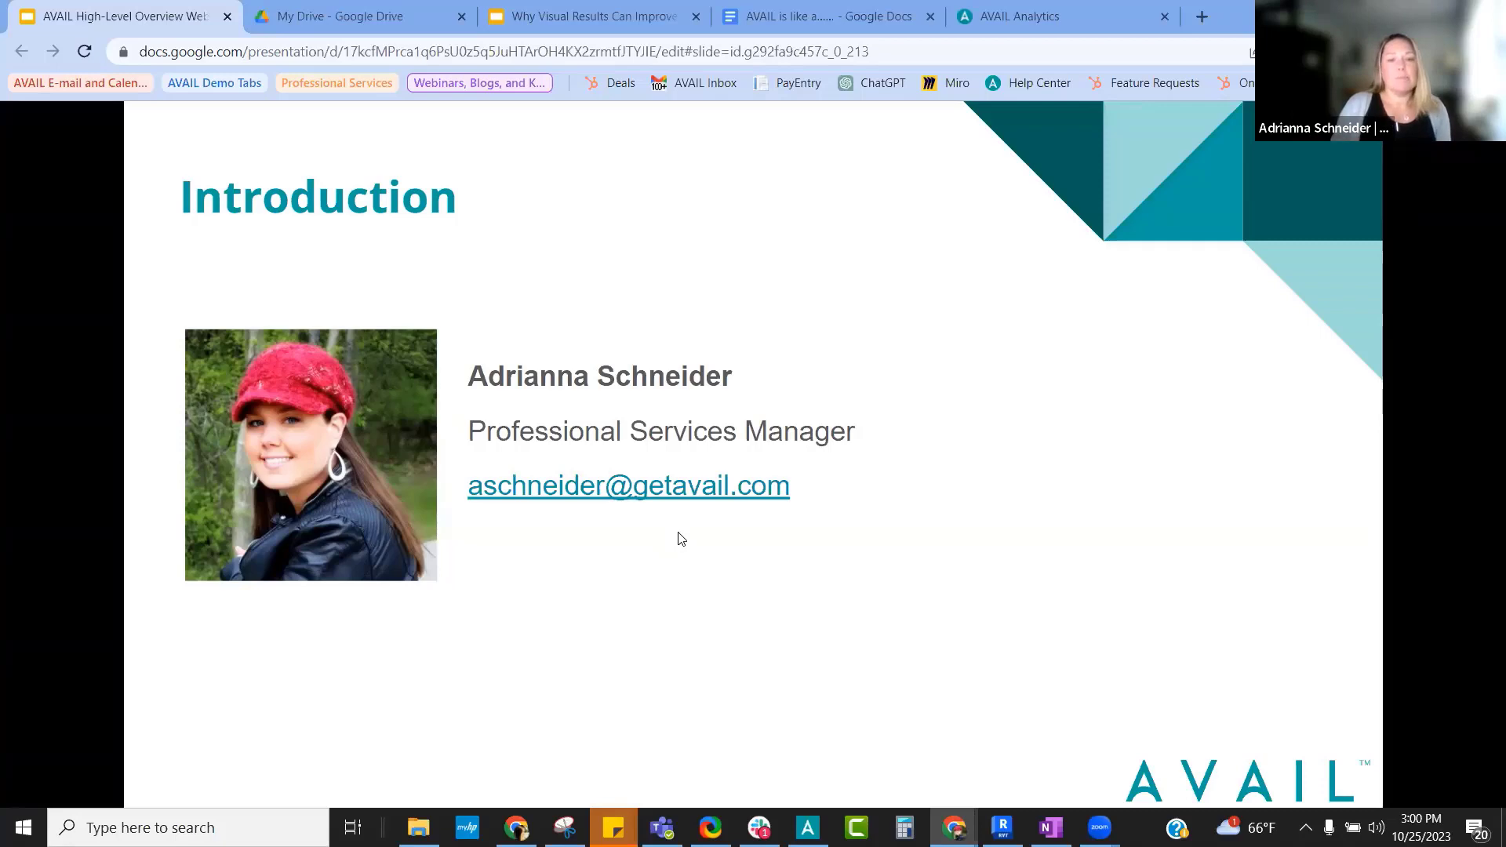
- Step through OUR PURPOSE to the slide listing DESIGN/CAD, PLANNING, GRAPHICS and RENDERING software
{"action": "key", "text": "Right"}
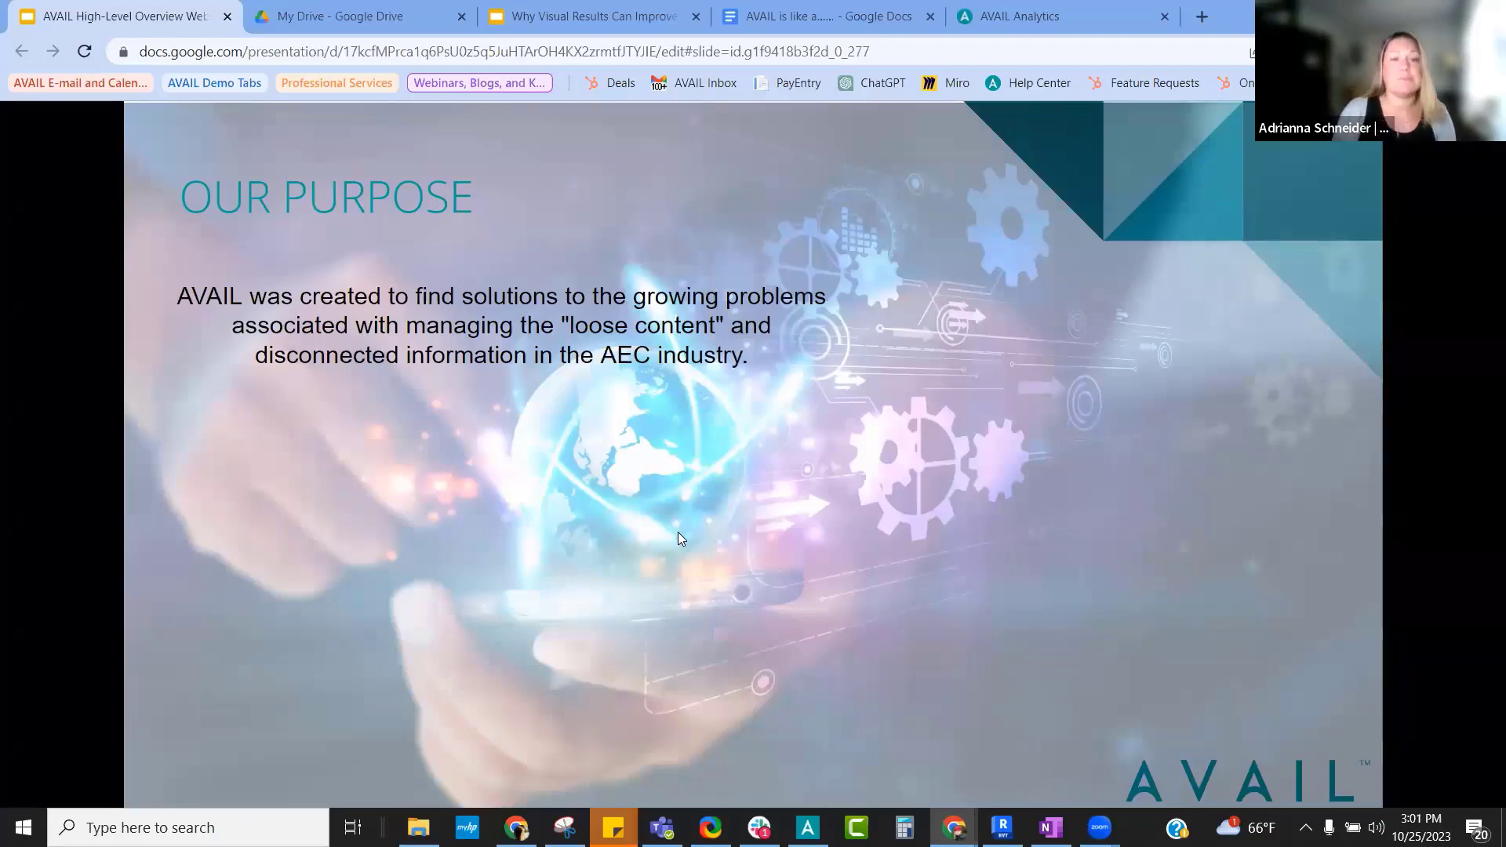
{"action": "key", "text": "Right"}
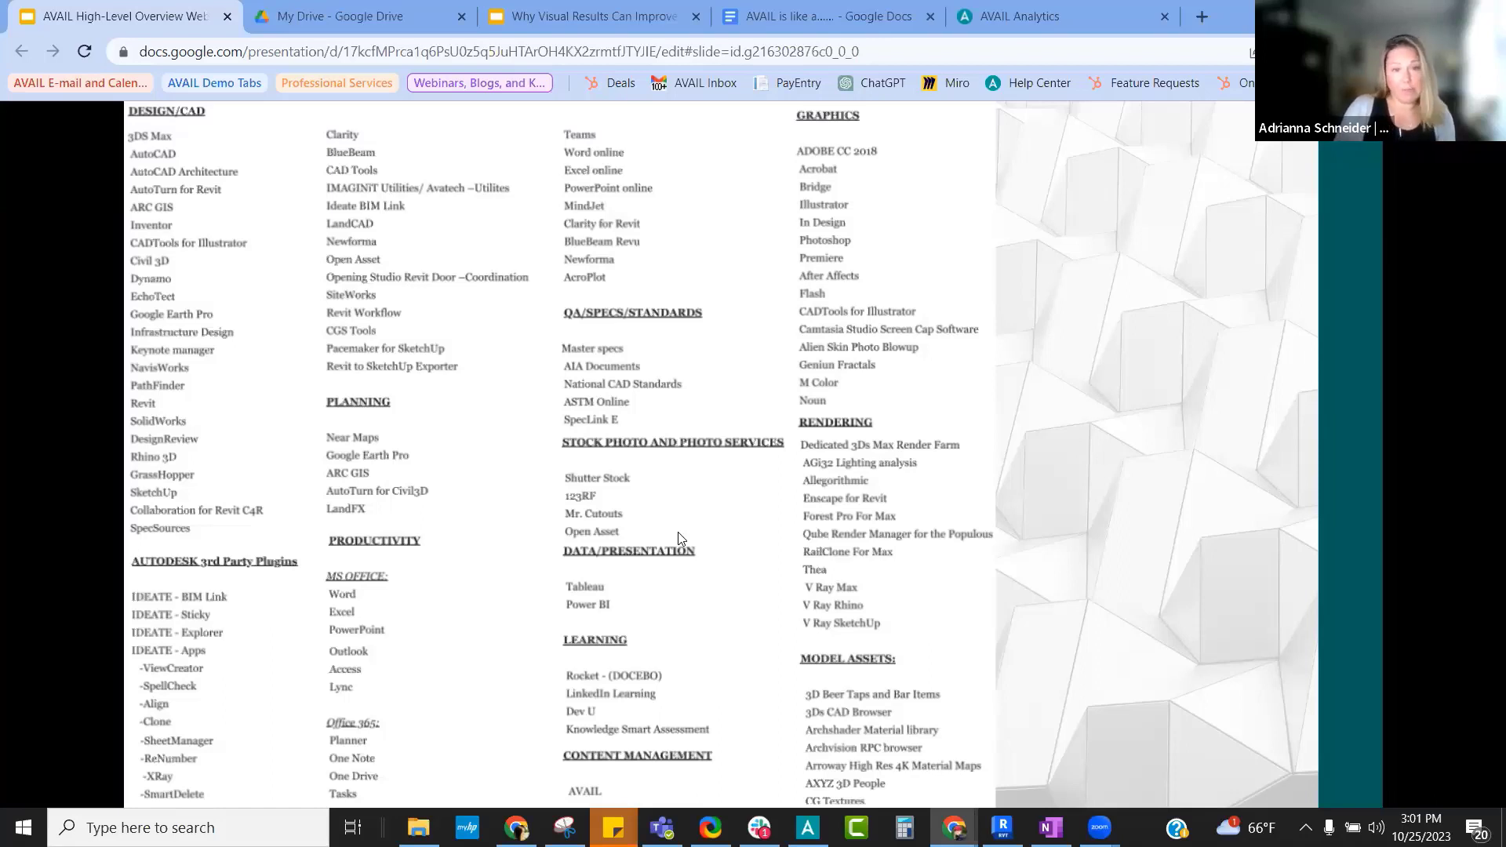
- Step past the storage logos slide to the 'What is the Cost of All This?' slide
{"action": "key", "text": "Right"}
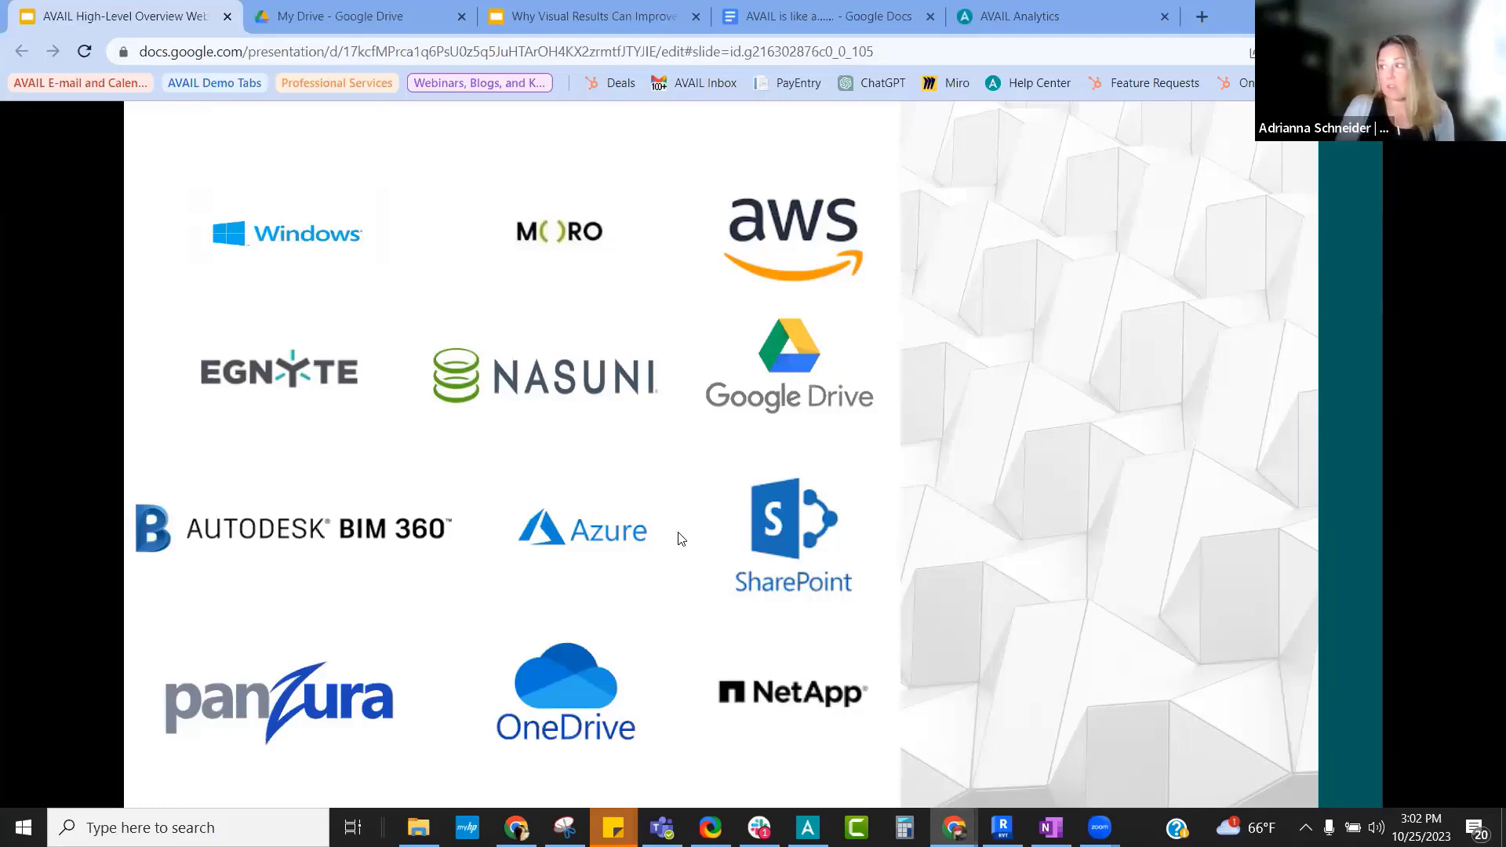
{"action": "key", "text": "Right"}
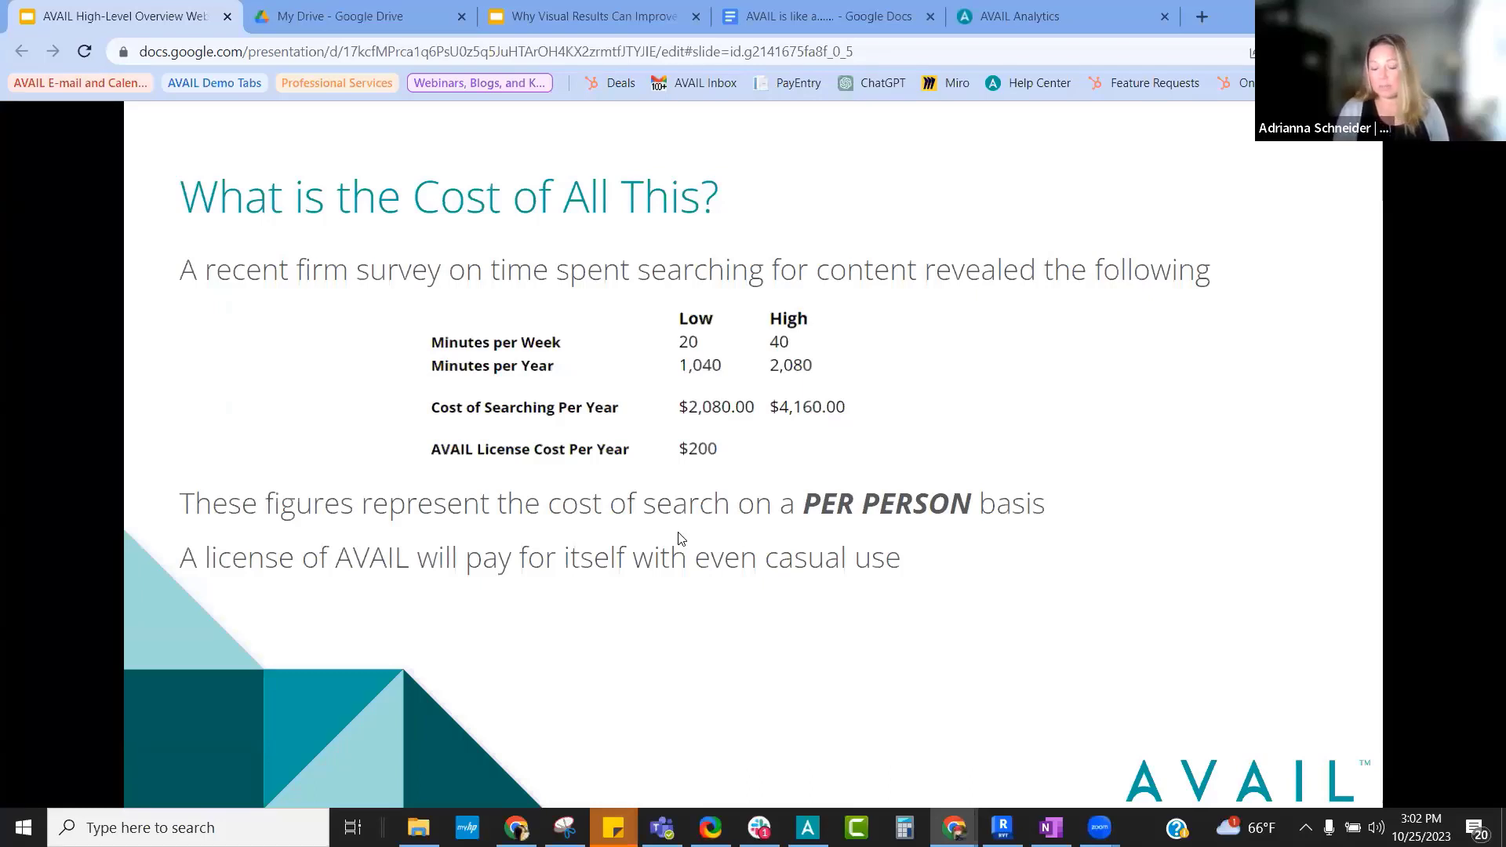
- Advance through the Value Drivers slide to the closing AVAIL logo slide
{"action": "key", "text": "Right"}
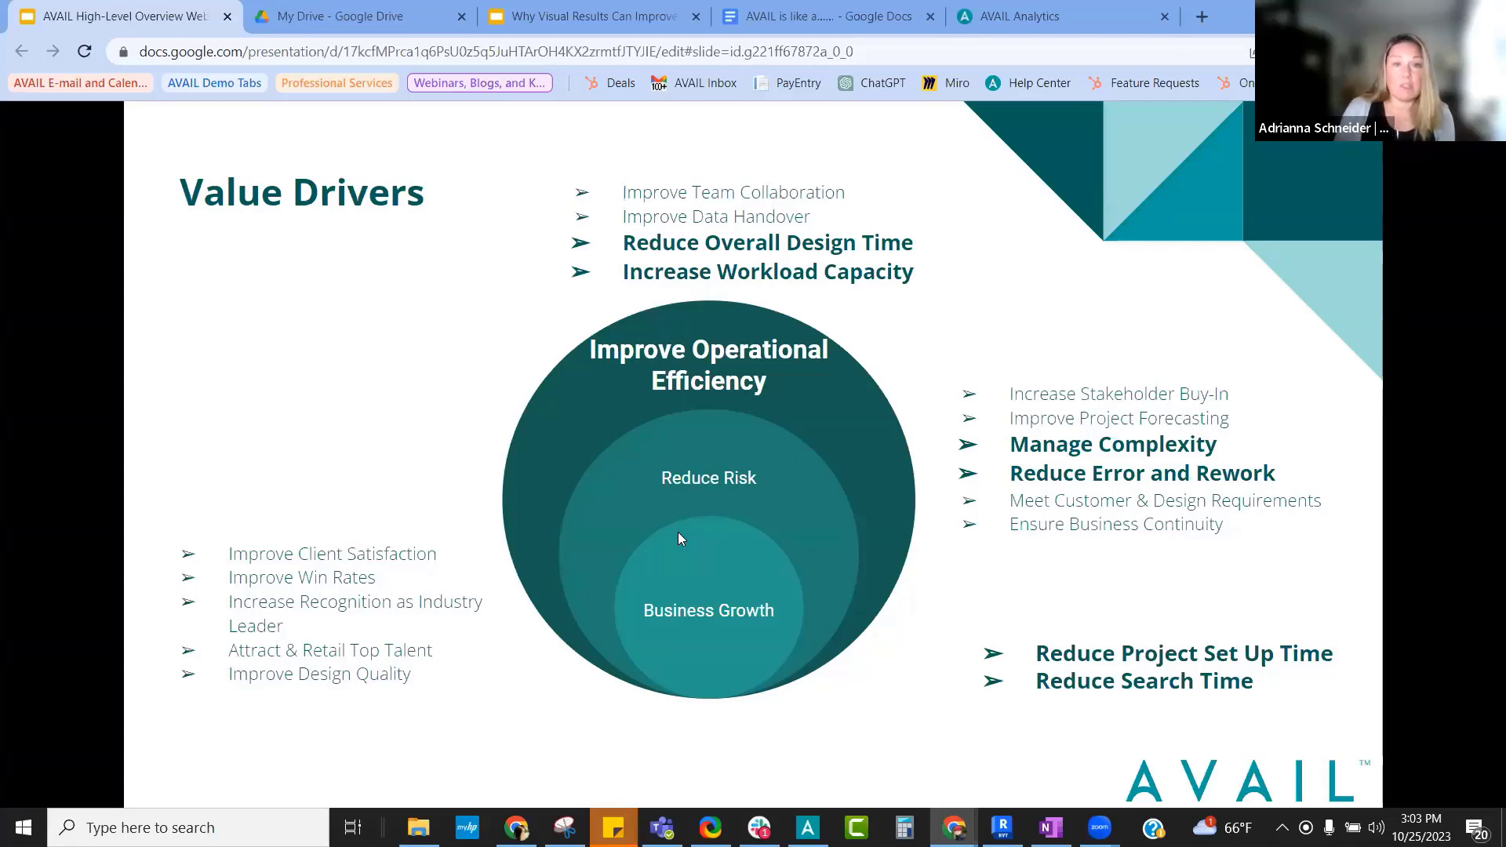
{"action": "key", "text": "Right"}
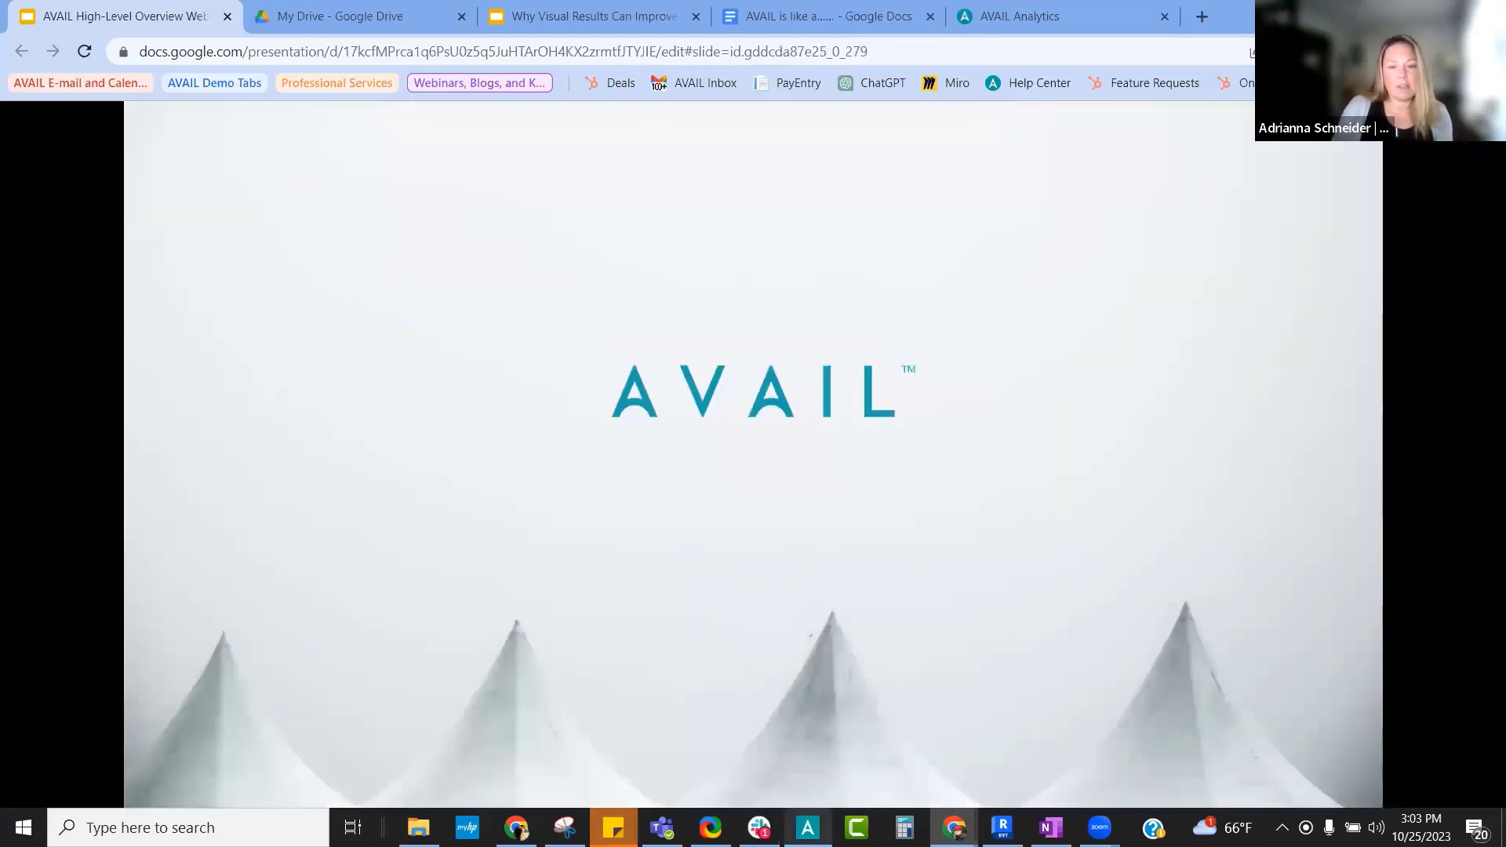
- Switch to the AVAIL desktop app and open the D-Architectural Details channel
{"action": "left_click", "coordinate": [808, 827]}
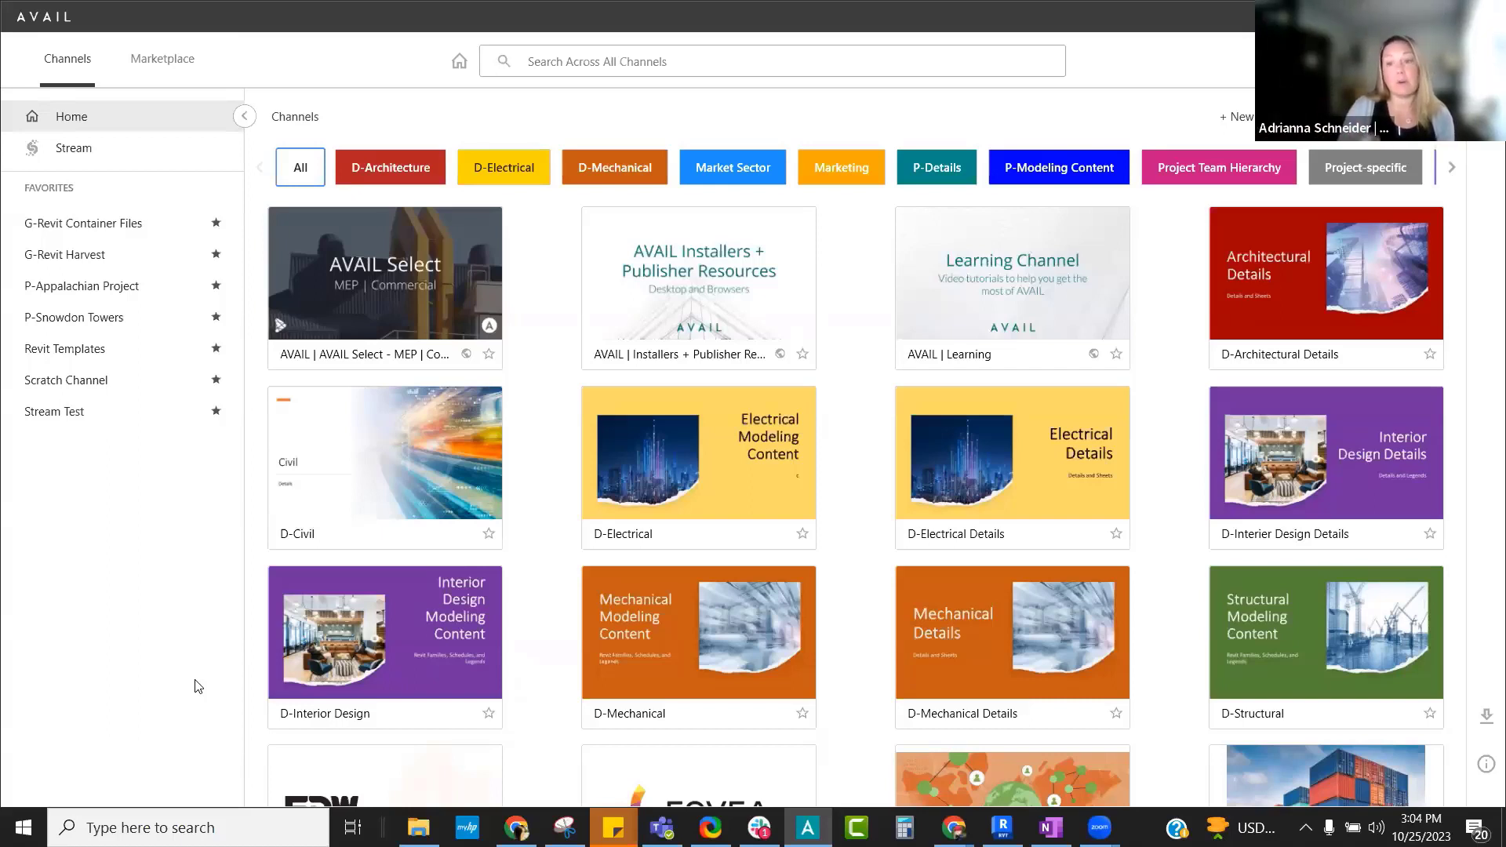
{"action": "left_click", "coordinate": [1323, 278]}
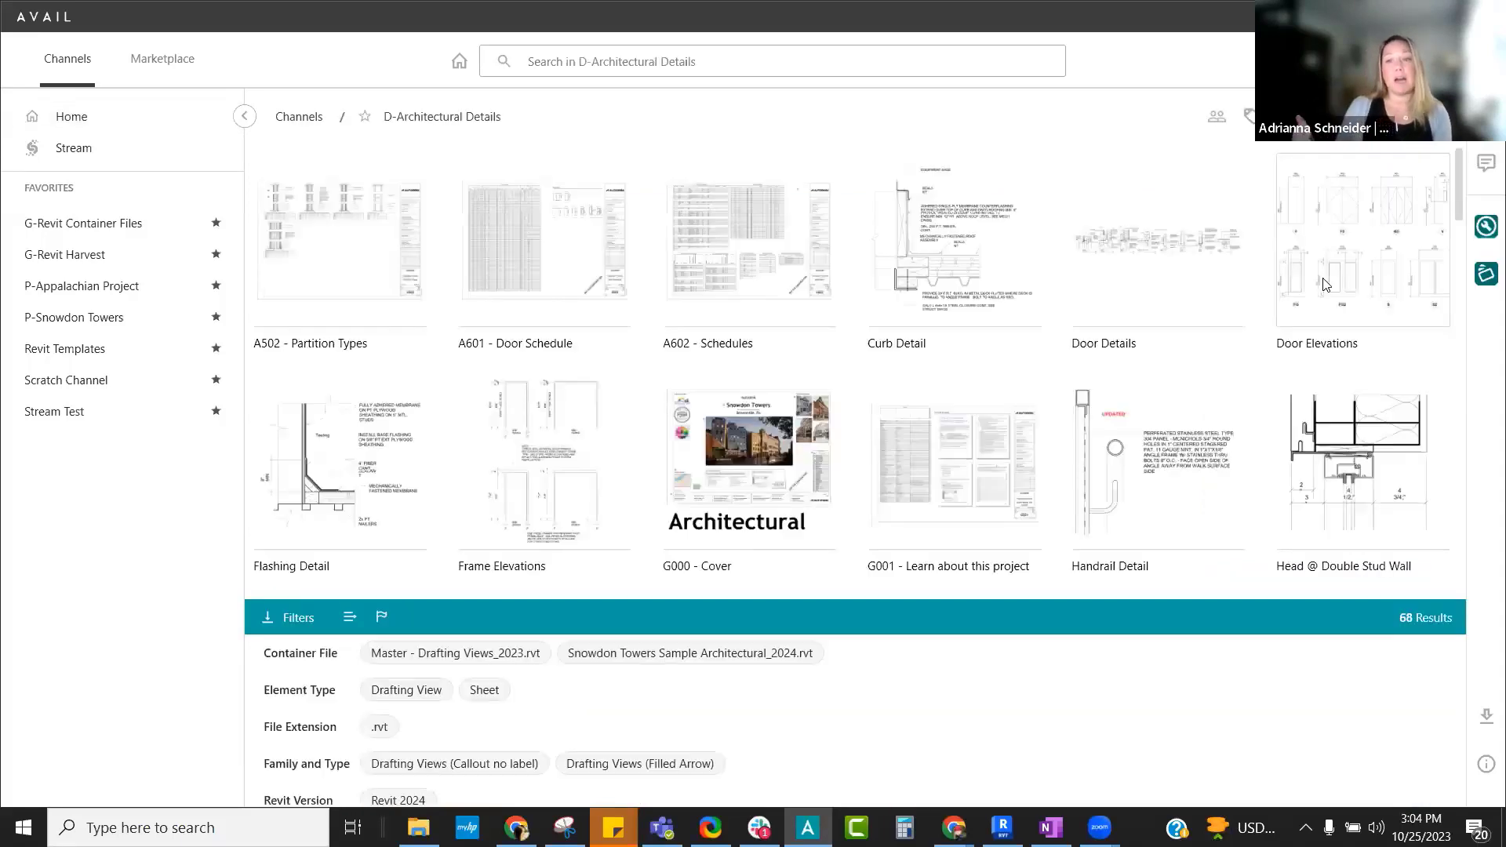
- Preview the Panel Detail @ Roof Peak drawing, then go back to the Channels home page
{"action": "scroll", "coordinate": [992, 476], "scroll_direction": "down", "scroll_amount": 9}
{"action": "scroll", "coordinate": [992, 477], "scroll_direction": "down", "scroll_amount": 9}
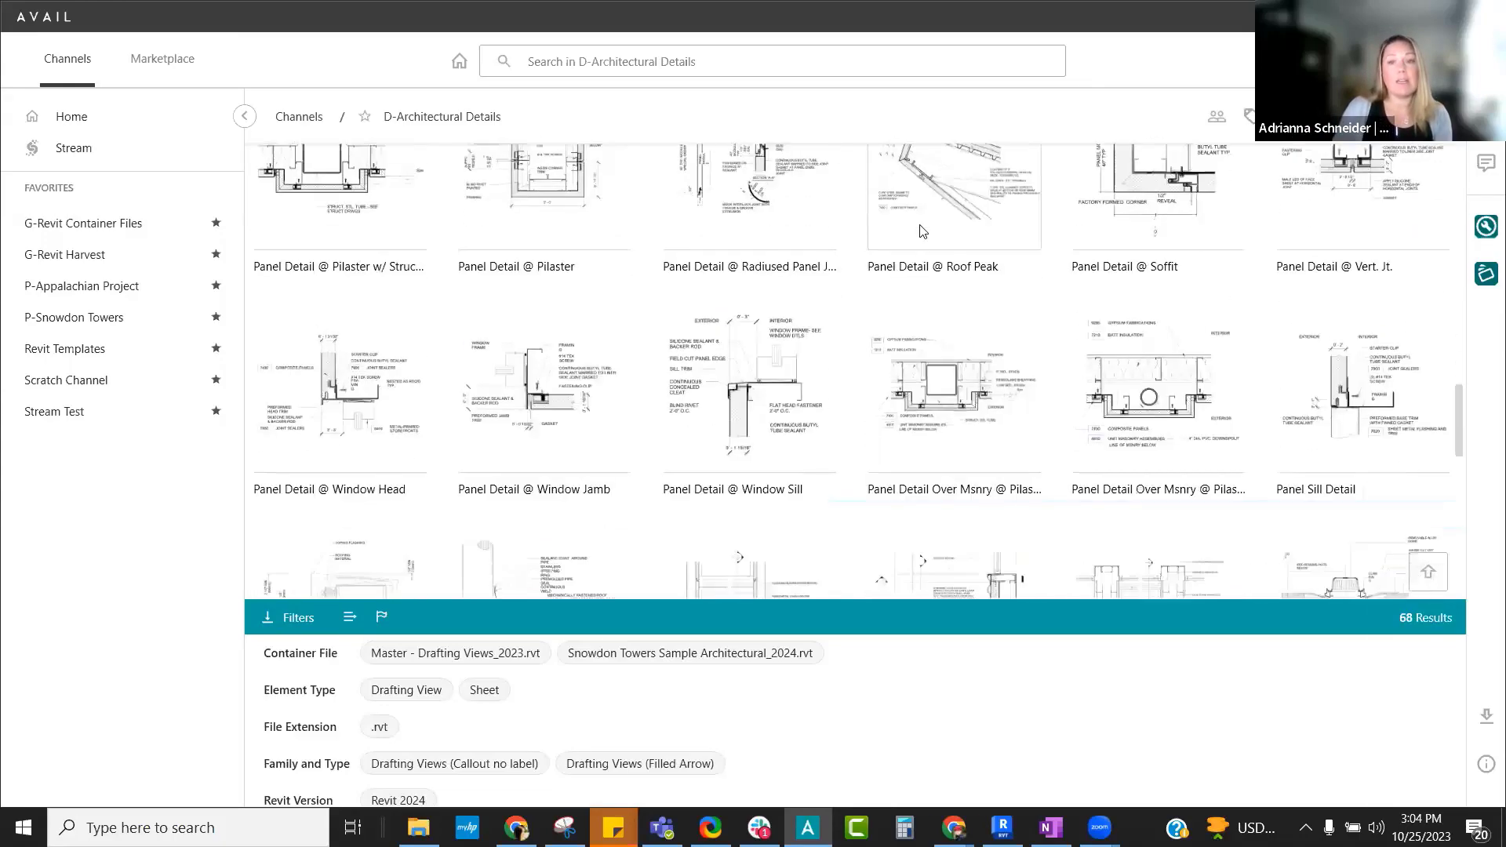
{"action": "left_click", "coordinate": [938, 303]}
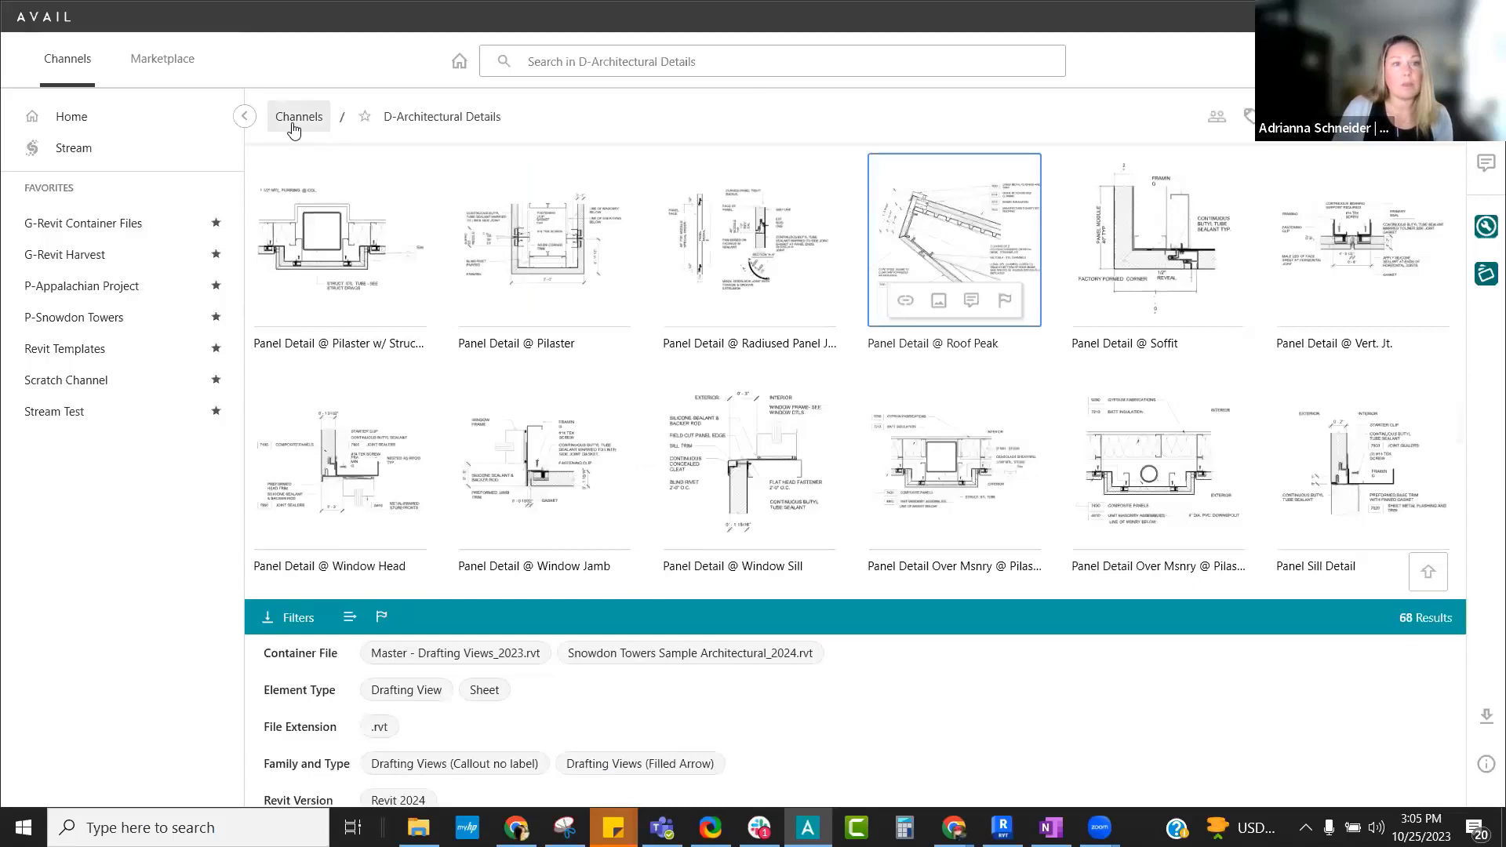
{"action": "left_click", "coordinate": [295, 118]}
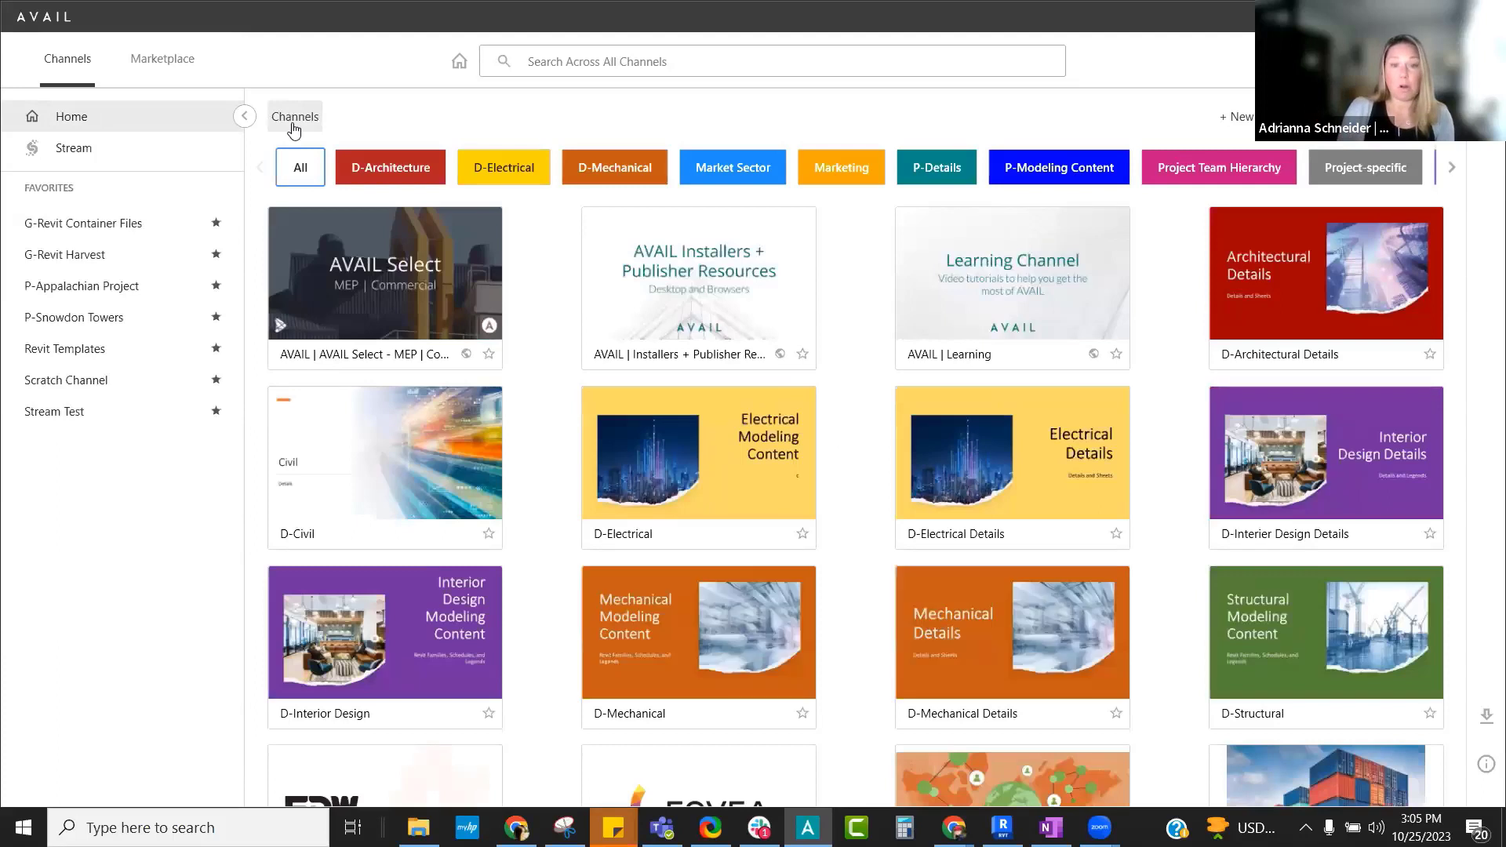
- Filter channels by D-Electrical, D-Mechanical, P-Modeling Content, then Project-specific in turn
{"action": "left_click", "coordinate": [489, 172]}
{"action": "left_click", "coordinate": [619, 164]}
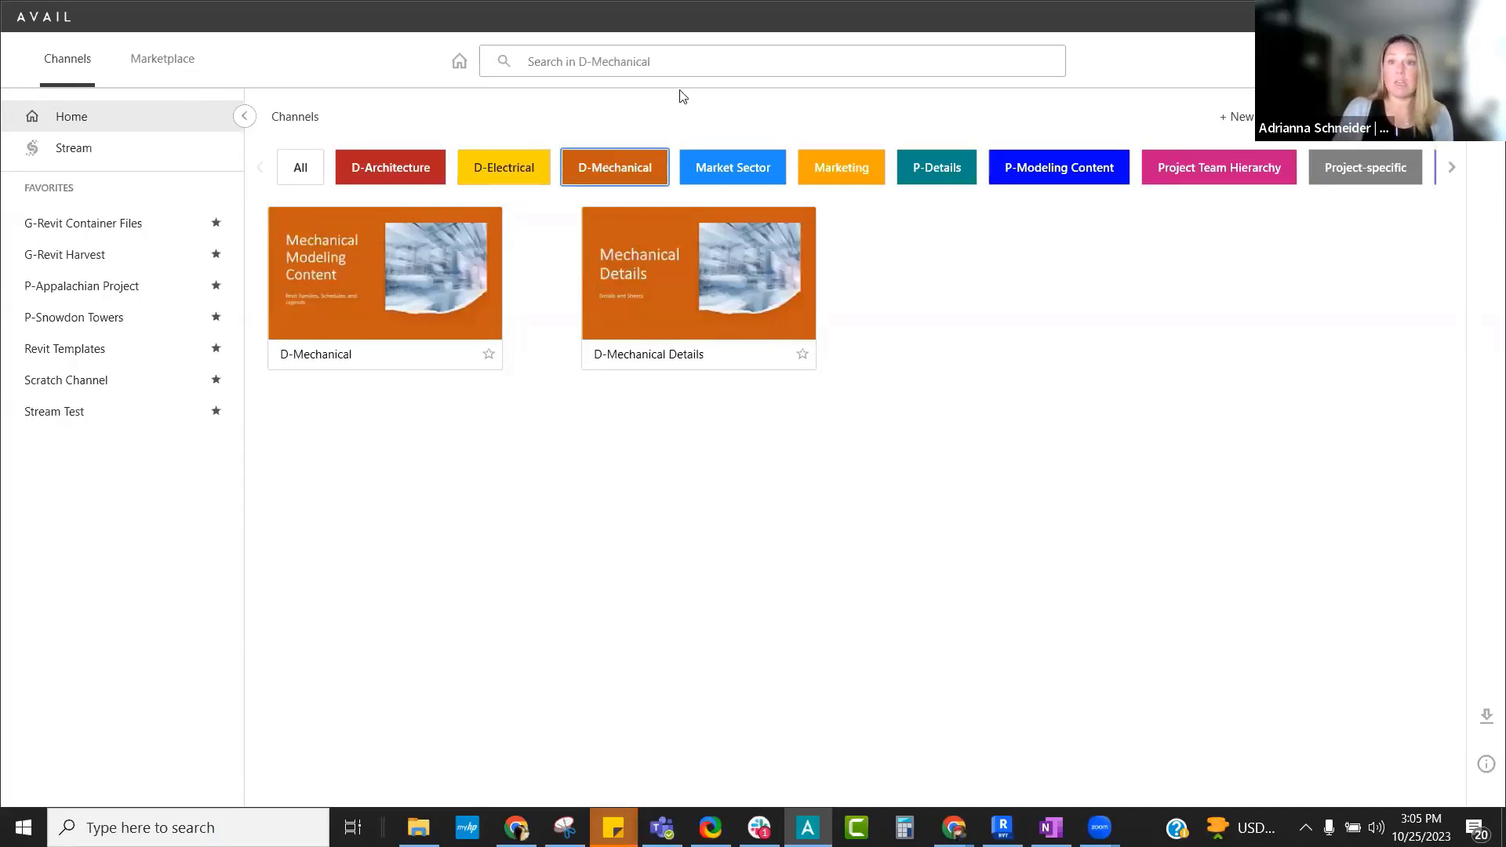
{"action": "left_click", "coordinate": [1020, 174]}
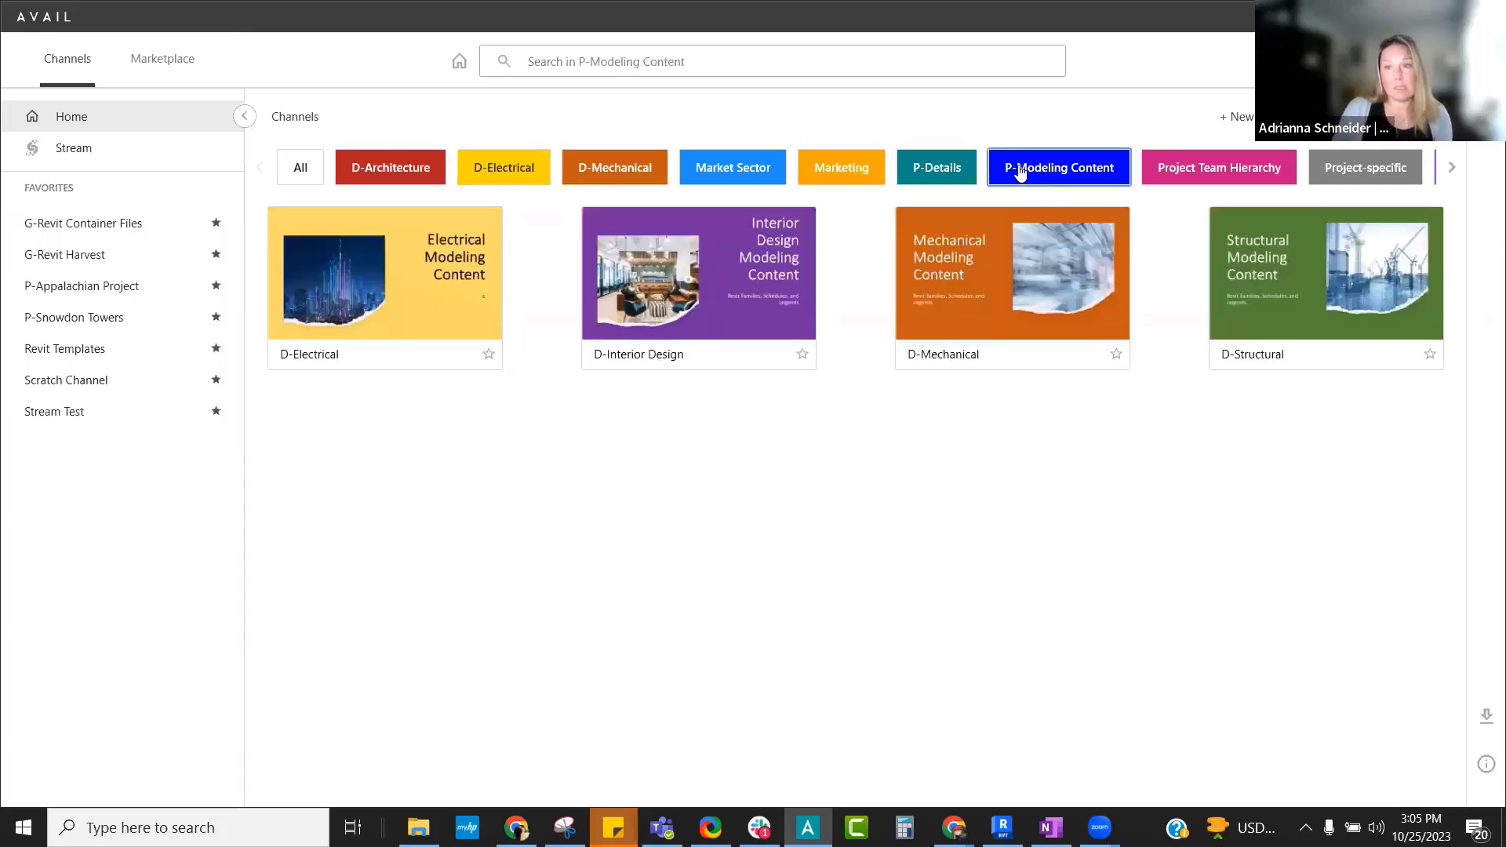
{"action": "left_click", "coordinate": [1339, 171]}
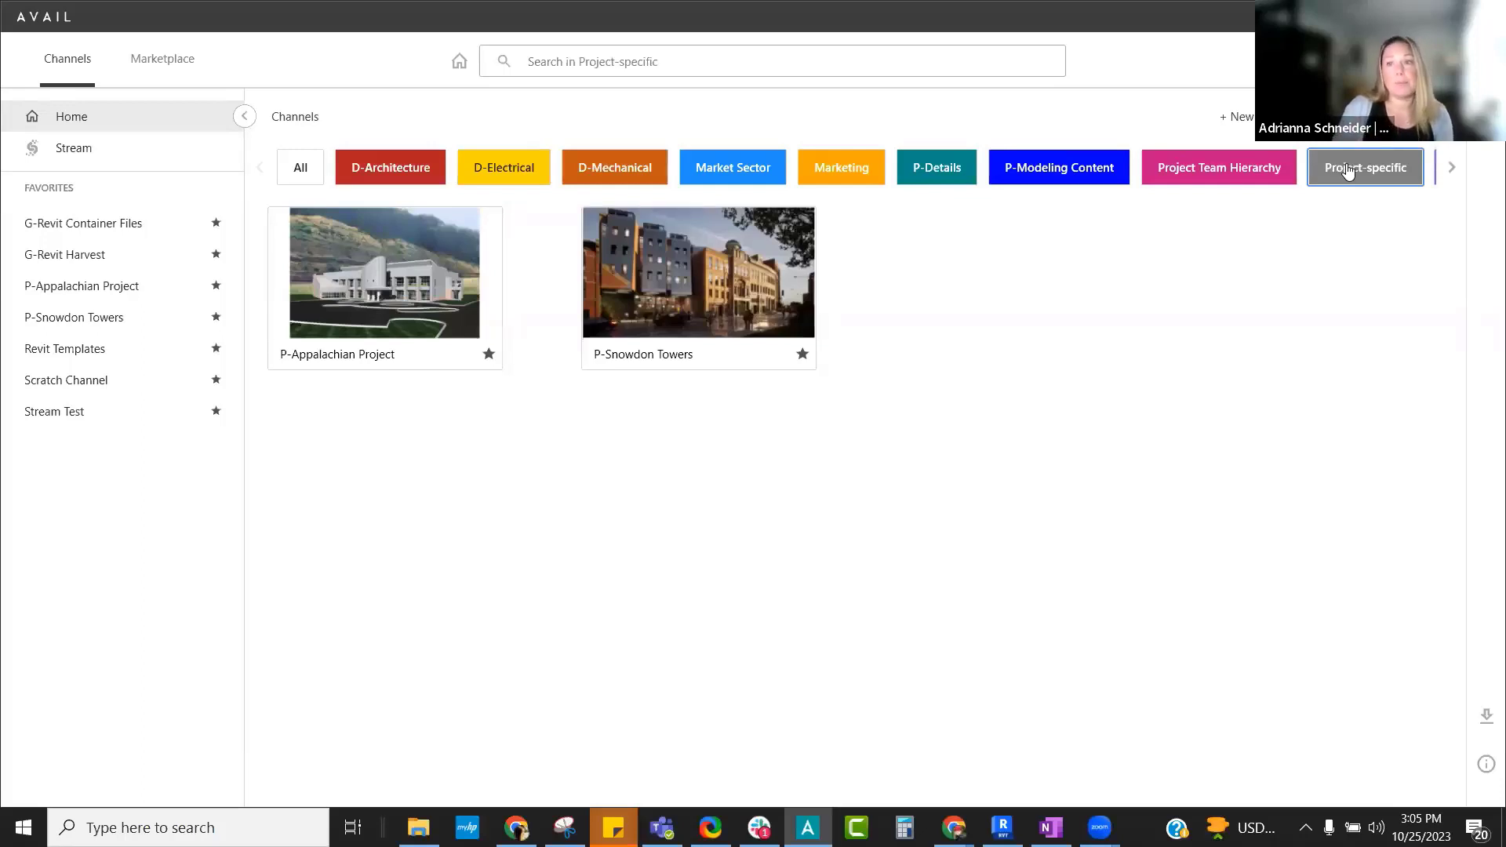
- Scroll the category strip right and filter the channels to Z-Resources
{"action": "left_click", "coordinate": [1453, 168]}
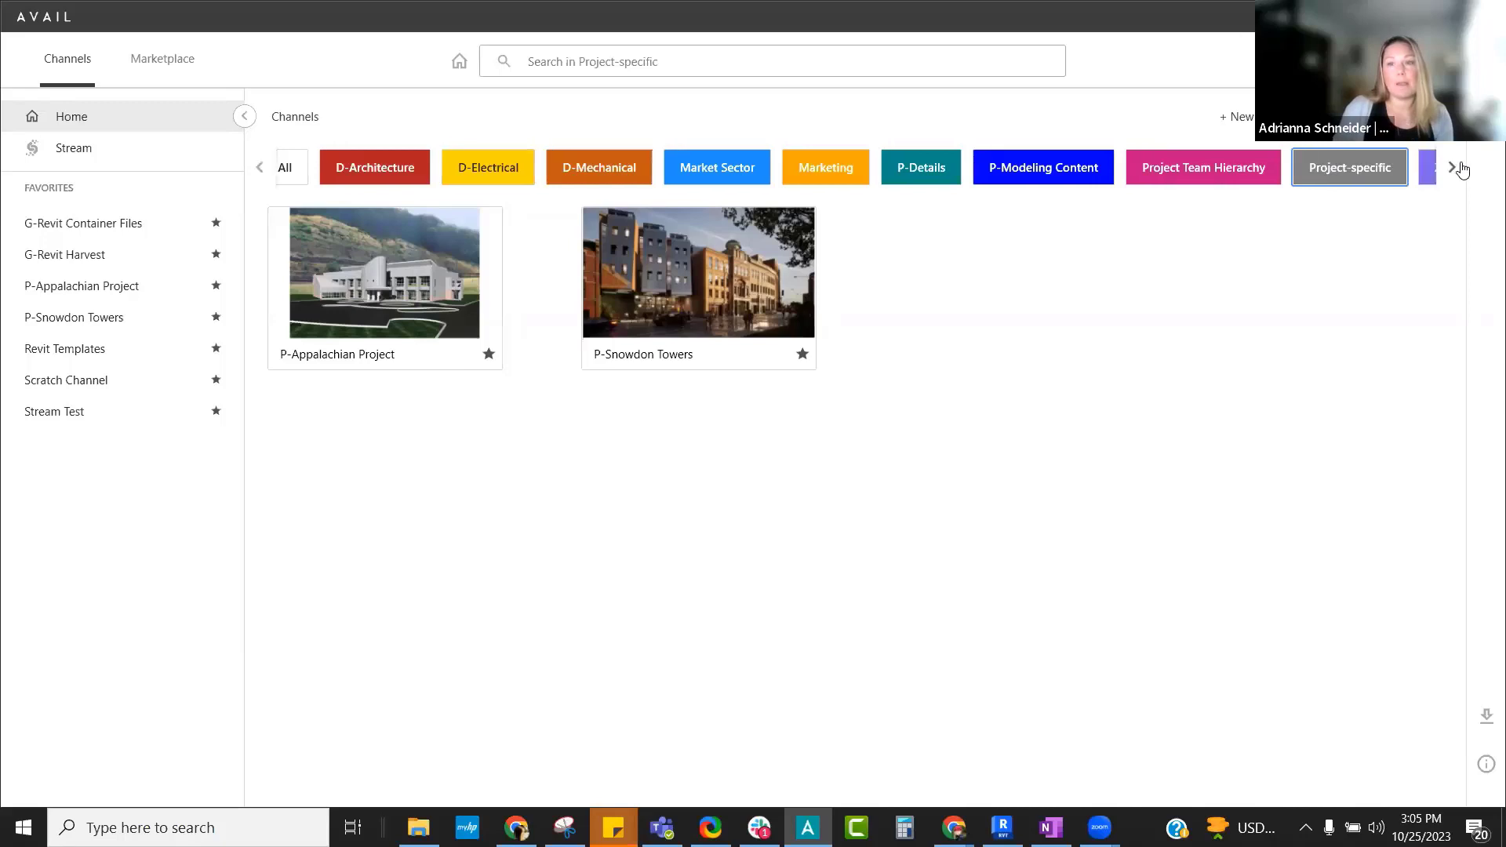
{"action": "left_click", "coordinate": [1453, 168]}
{"action": "left_click", "coordinate": [1453, 168]}
{"action": "left_click", "coordinate": [1453, 168]}
{"action": "left_click", "coordinate": [1453, 168]}
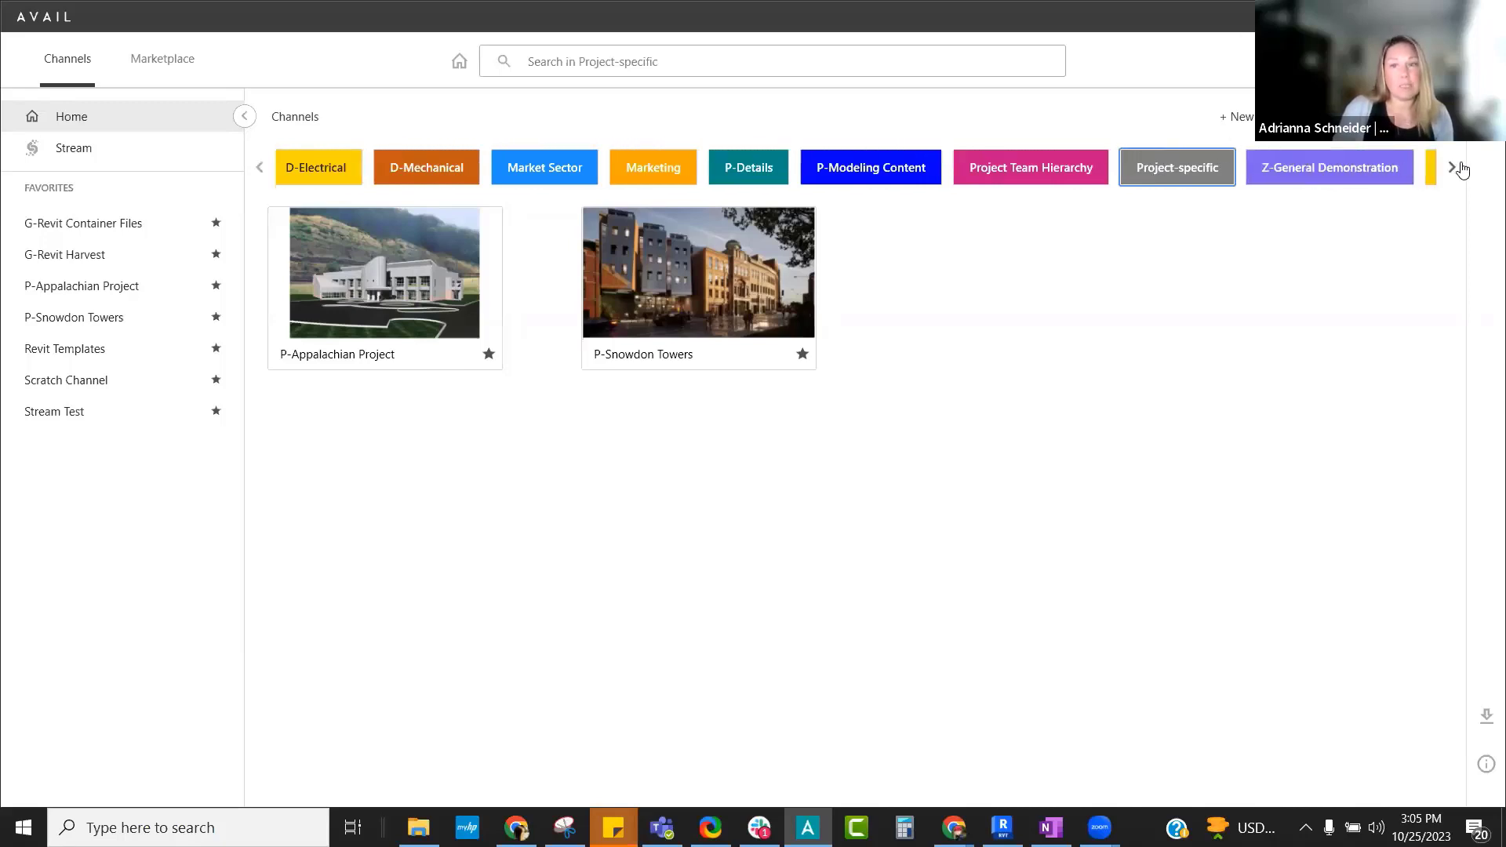
{"action": "left_click", "coordinate": [1453, 168]}
{"action": "left_click", "coordinate": [1453, 168]}
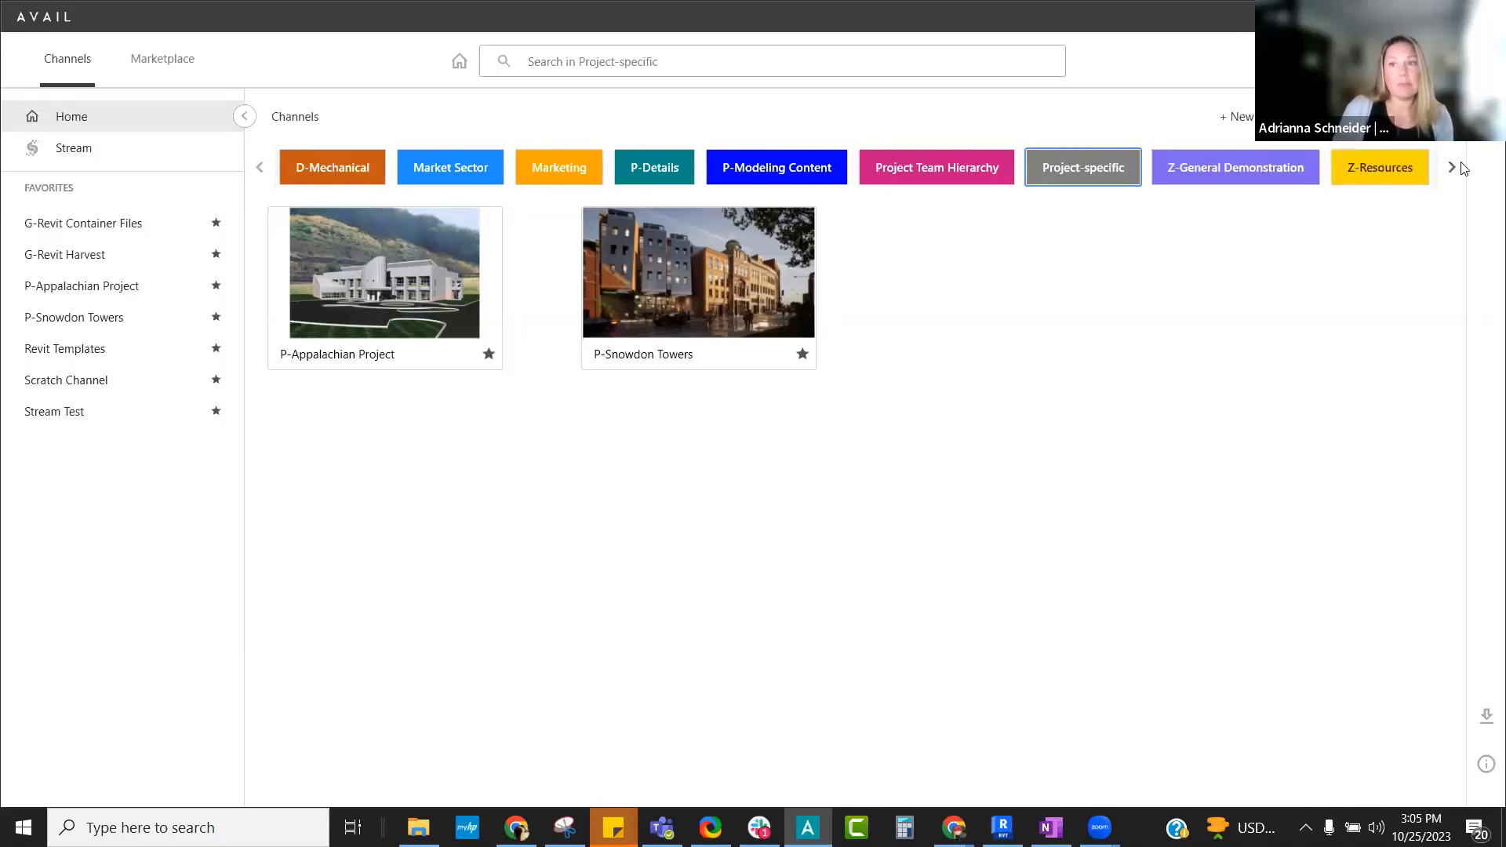
{"action": "left_click", "coordinate": [1403, 171]}
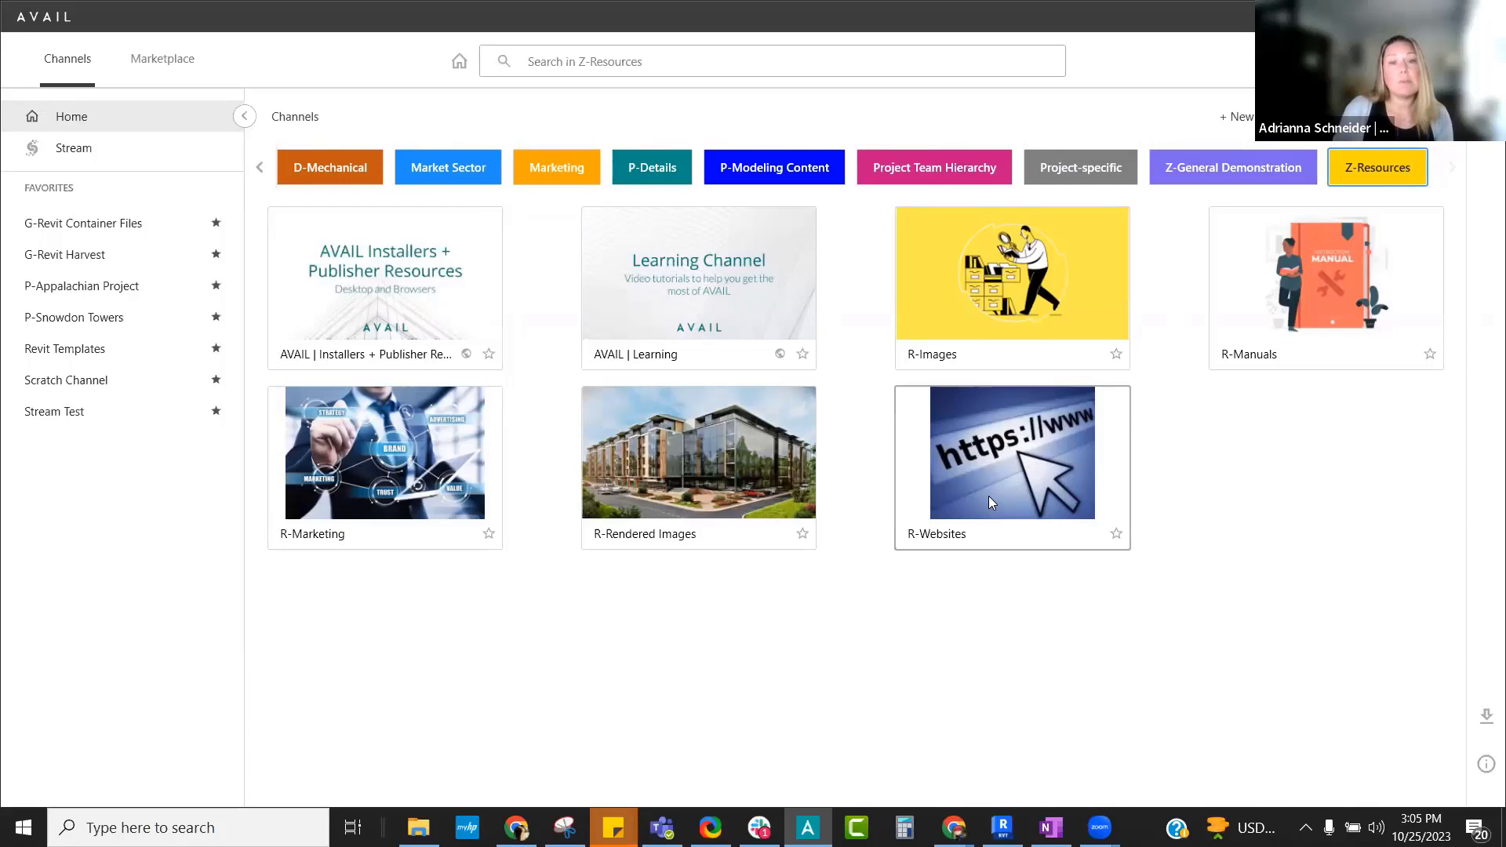
- Glance at R-Manuals, then open R-Rendered Images from the Marketing category
{"action": "left_click", "coordinate": [1345, 275]}
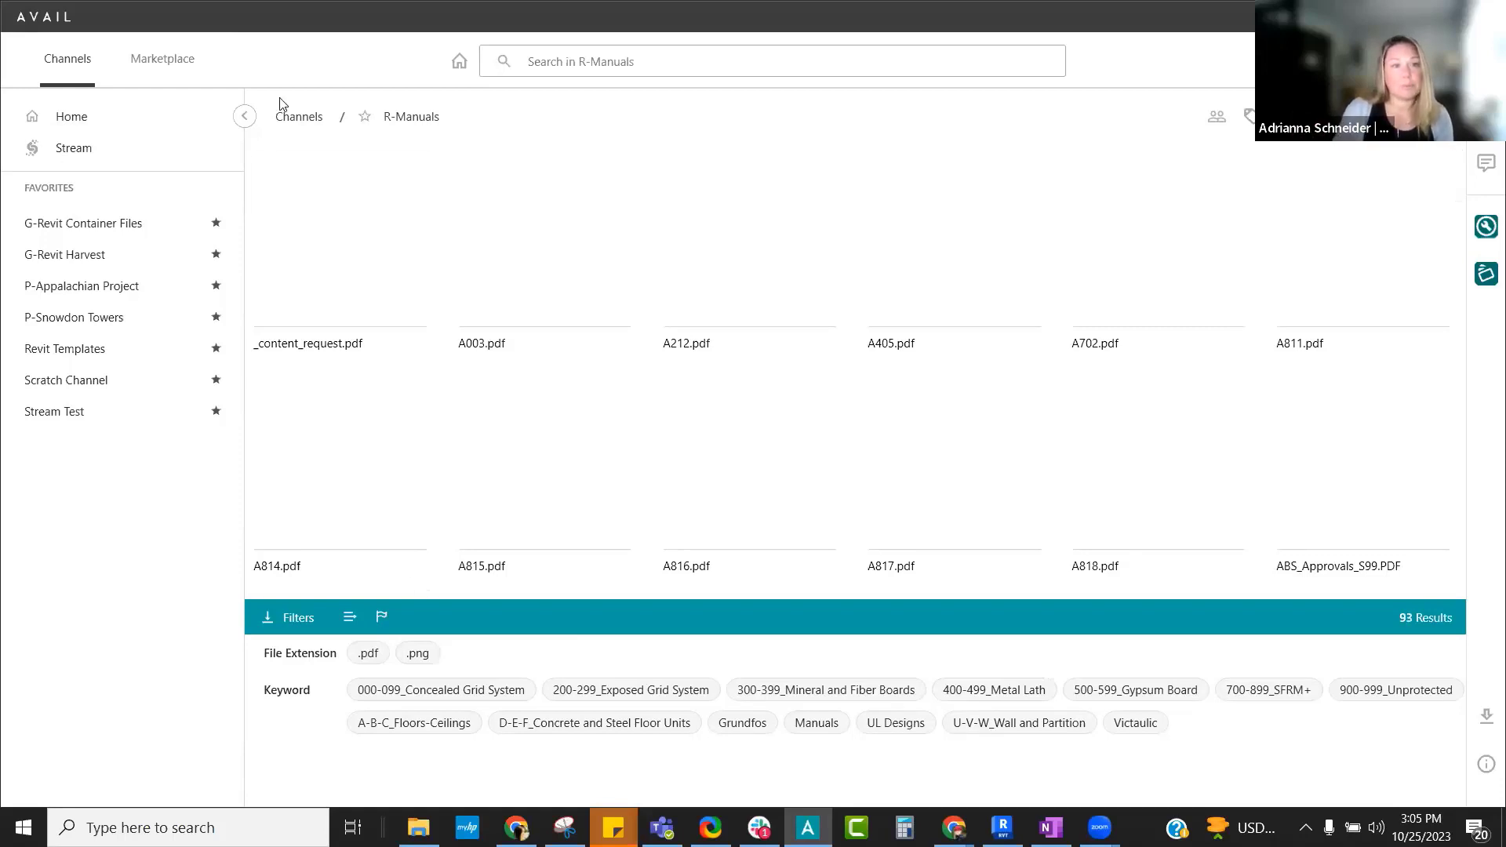
{"action": "left_click", "coordinate": [287, 116]}
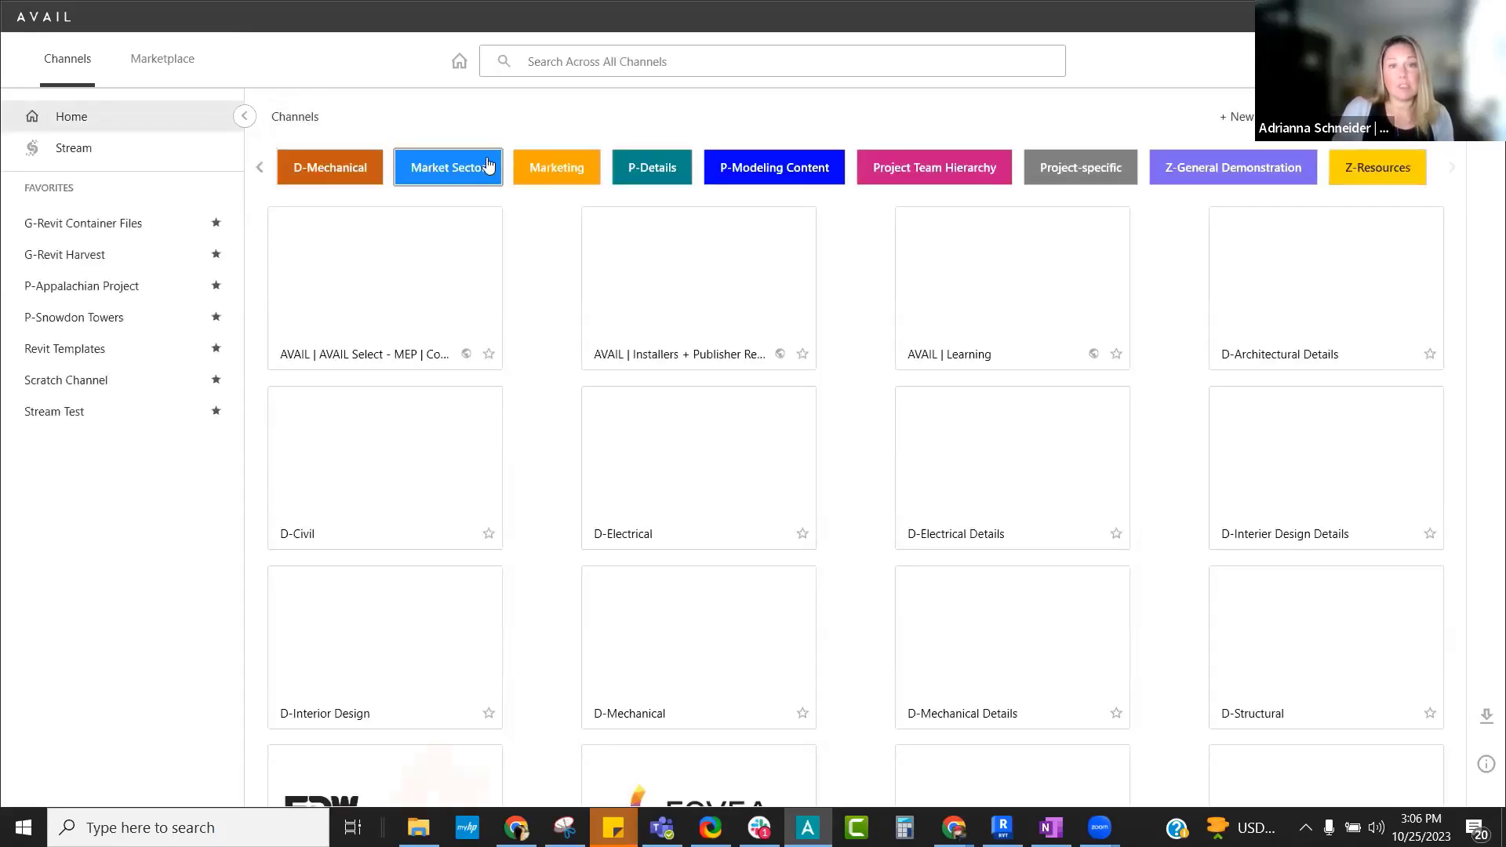
{"action": "left_click", "coordinate": [551, 167]}
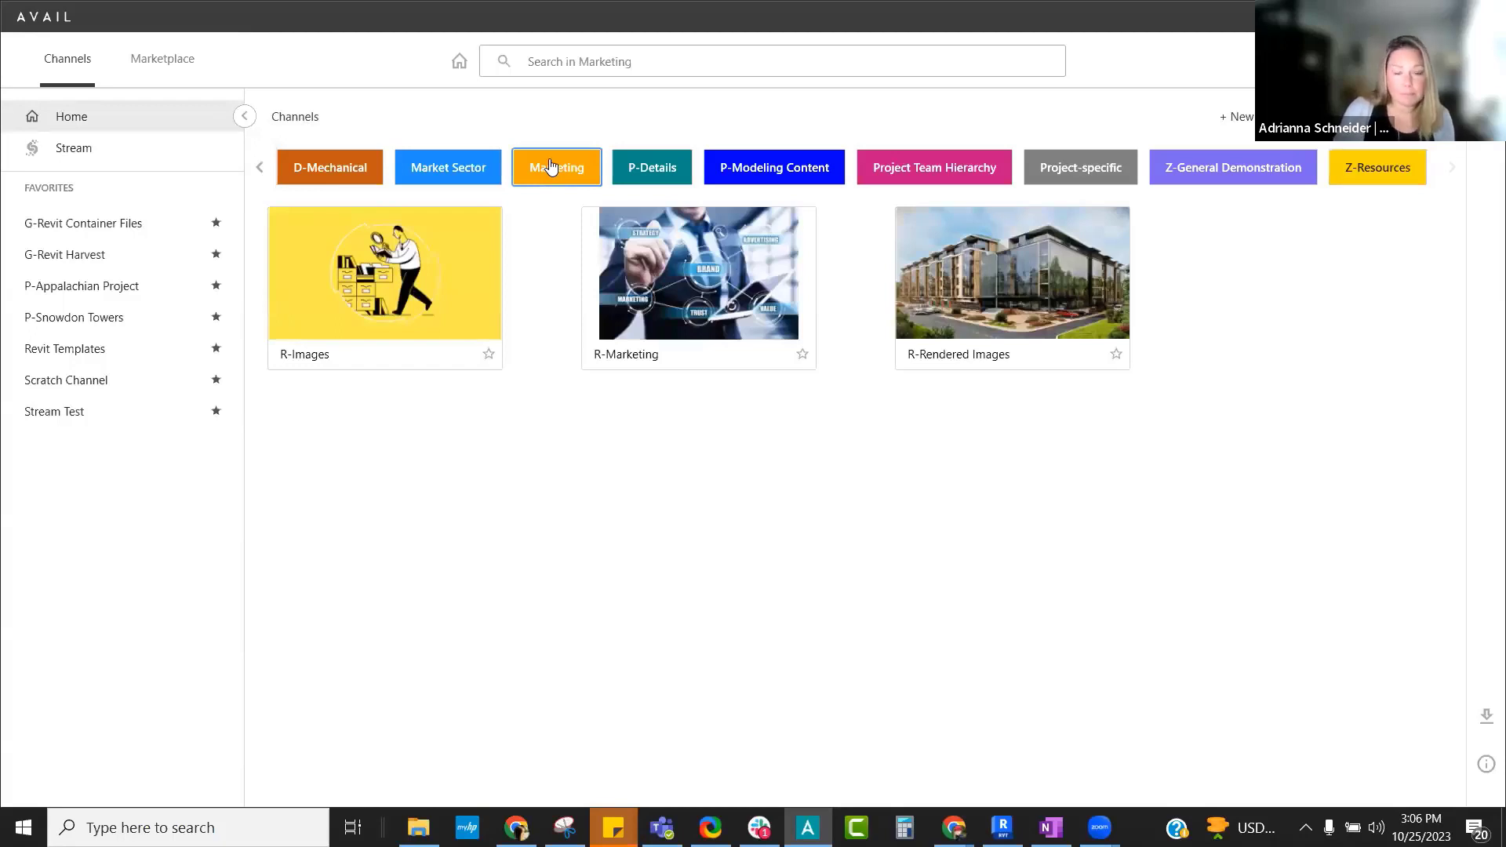
{"action": "left_click", "coordinate": [1011, 291]}
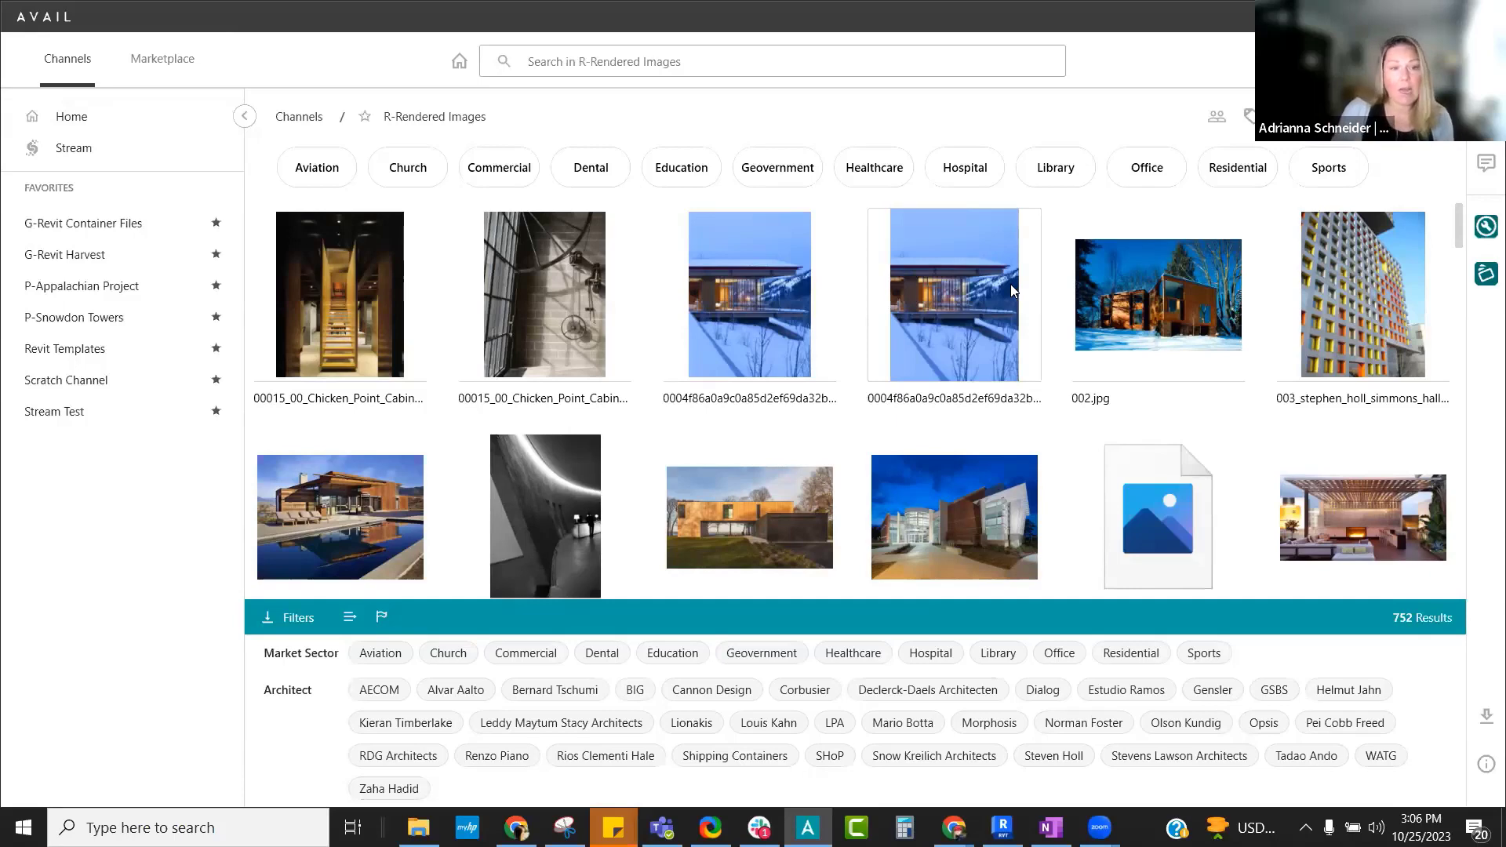
- Filter rendered images to AECOM and Hospital, then preview the fort_benning_hosp_front_door rendering
{"action": "left_click", "coordinate": [383, 692]}
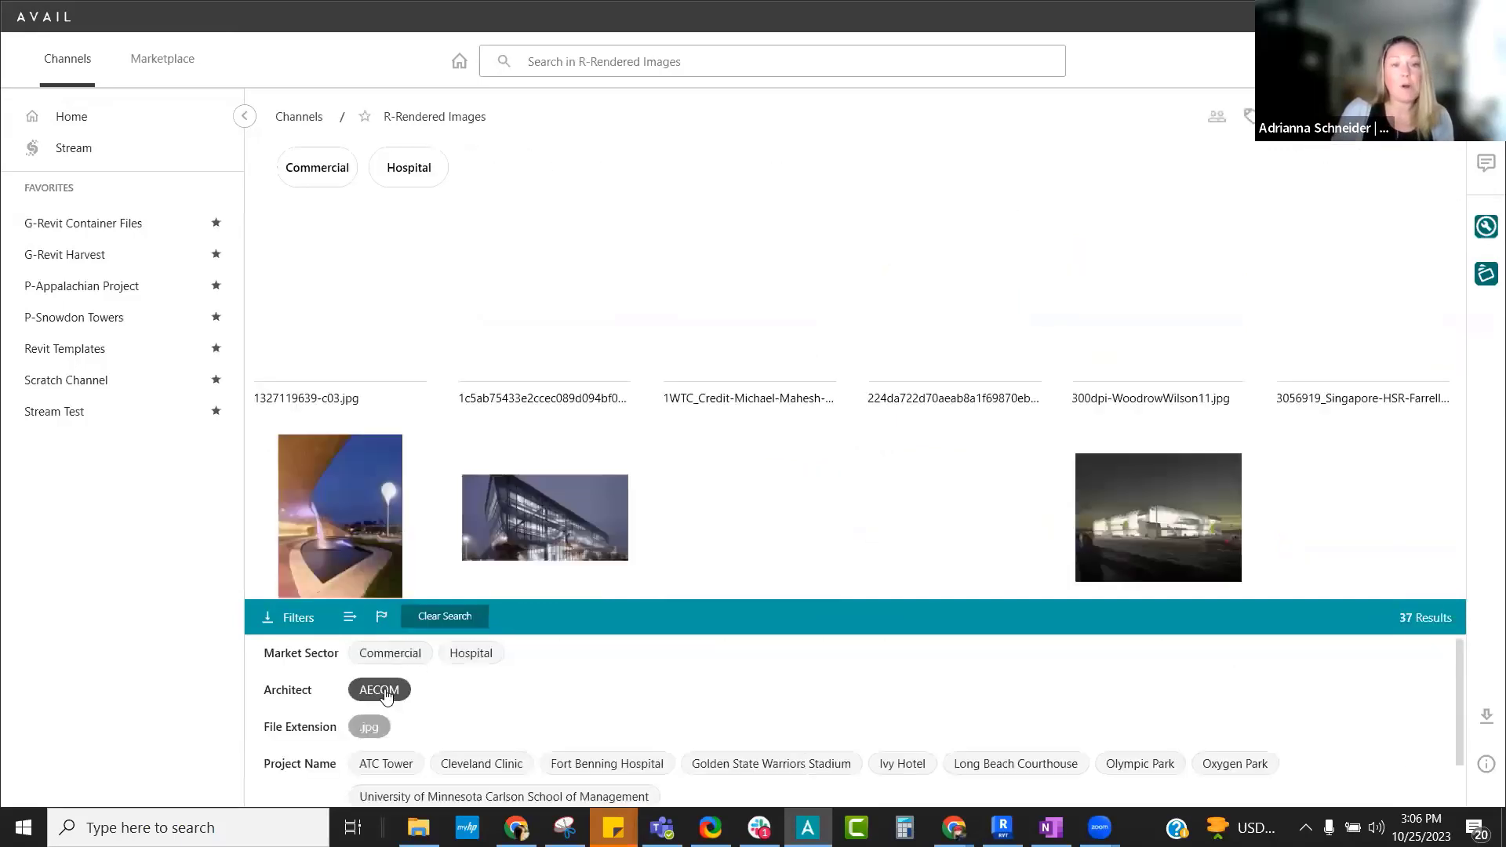
{"action": "left_click", "coordinate": [471, 654]}
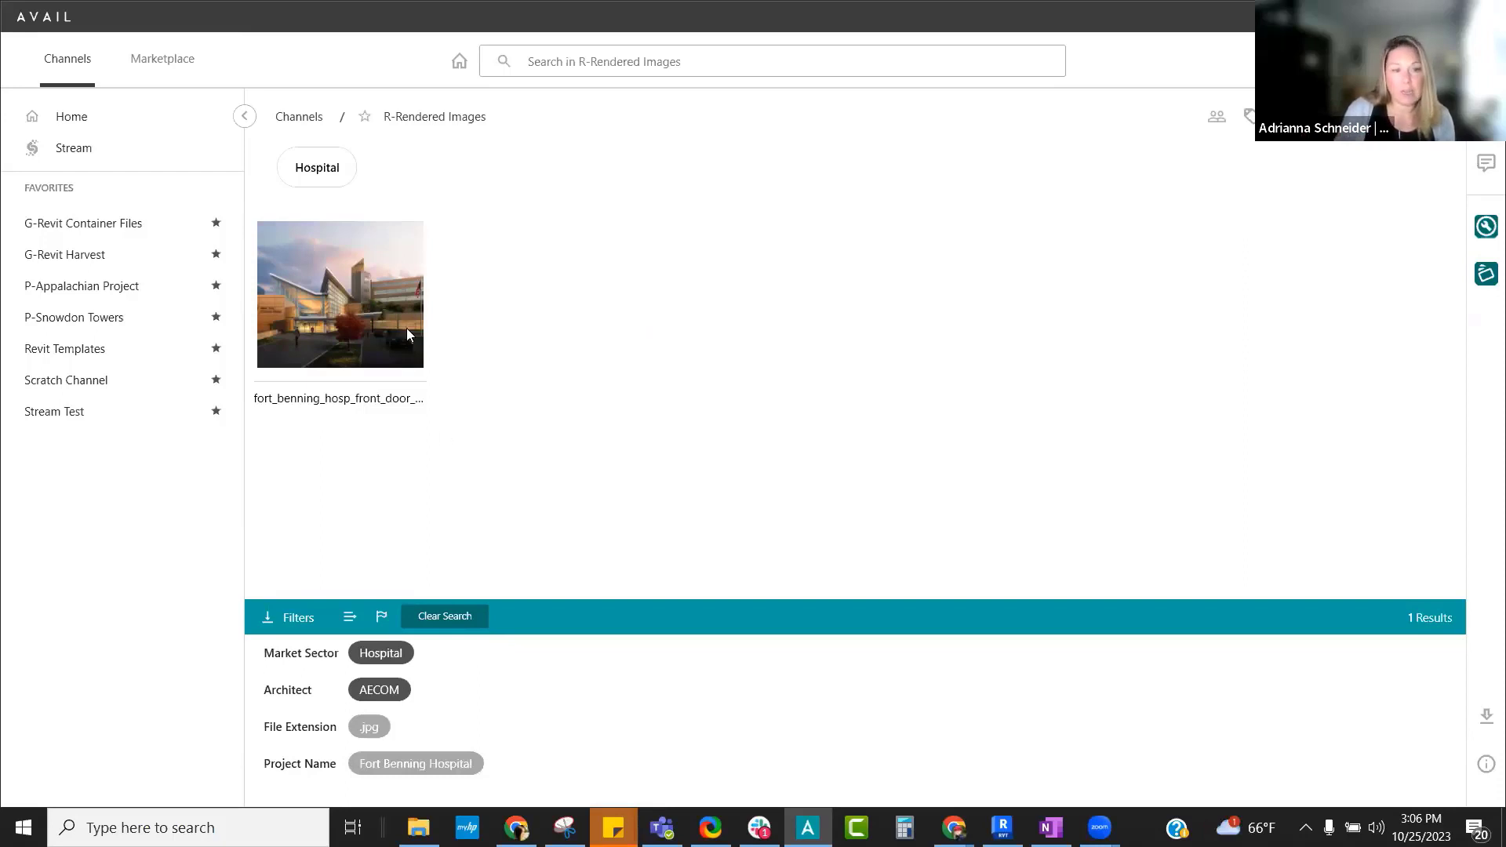
{"action": "mouse_move", "coordinate": [402, 319]}
{"action": "left_click", "coordinate": [326, 357]}
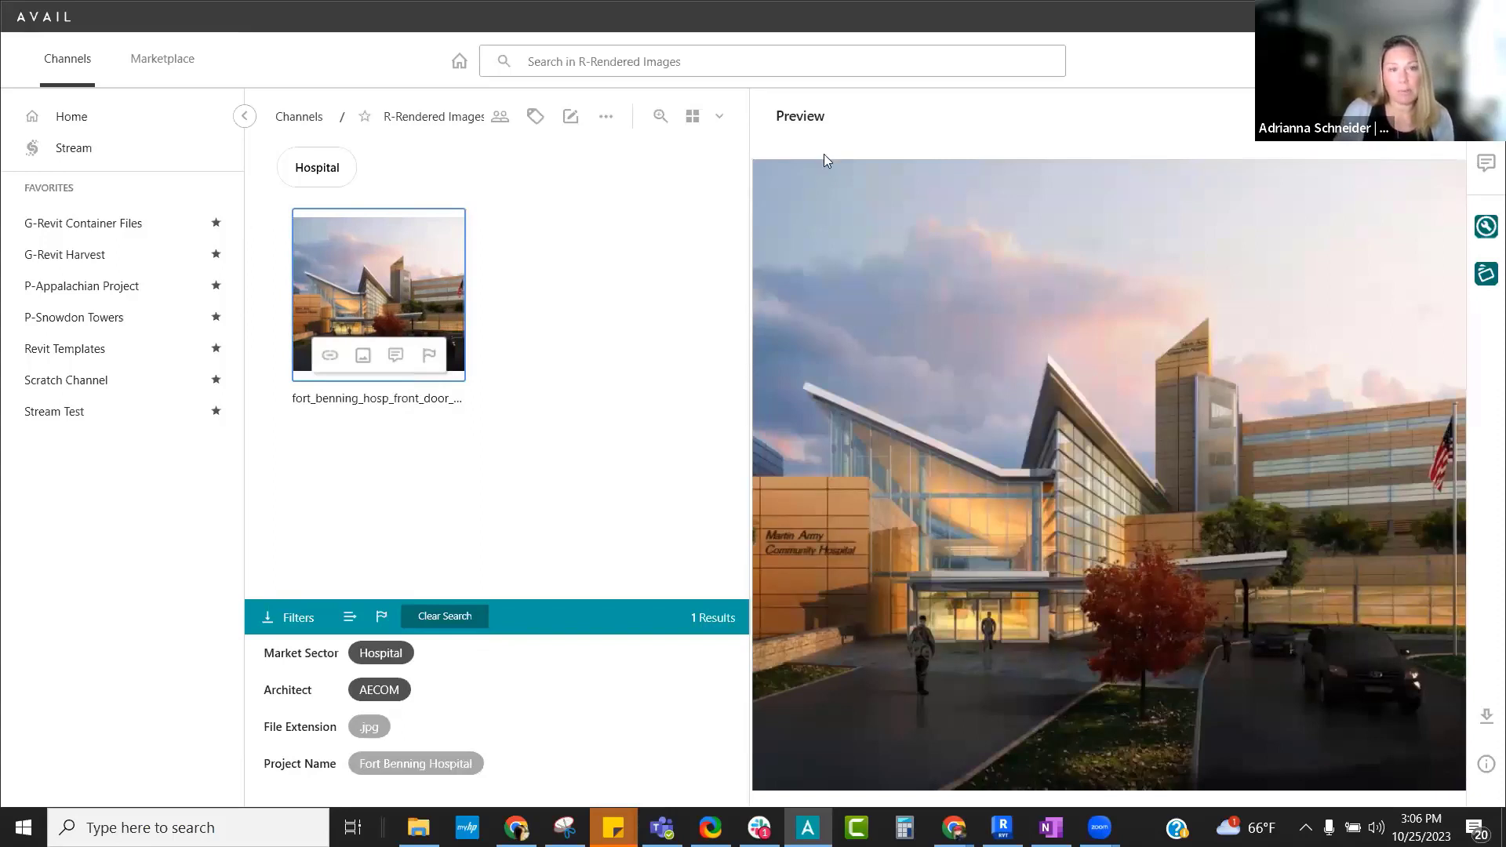
- Leave the rendering preview and return to the unfiltered list of all channels
{"action": "left_click", "coordinate": [308, 119]}
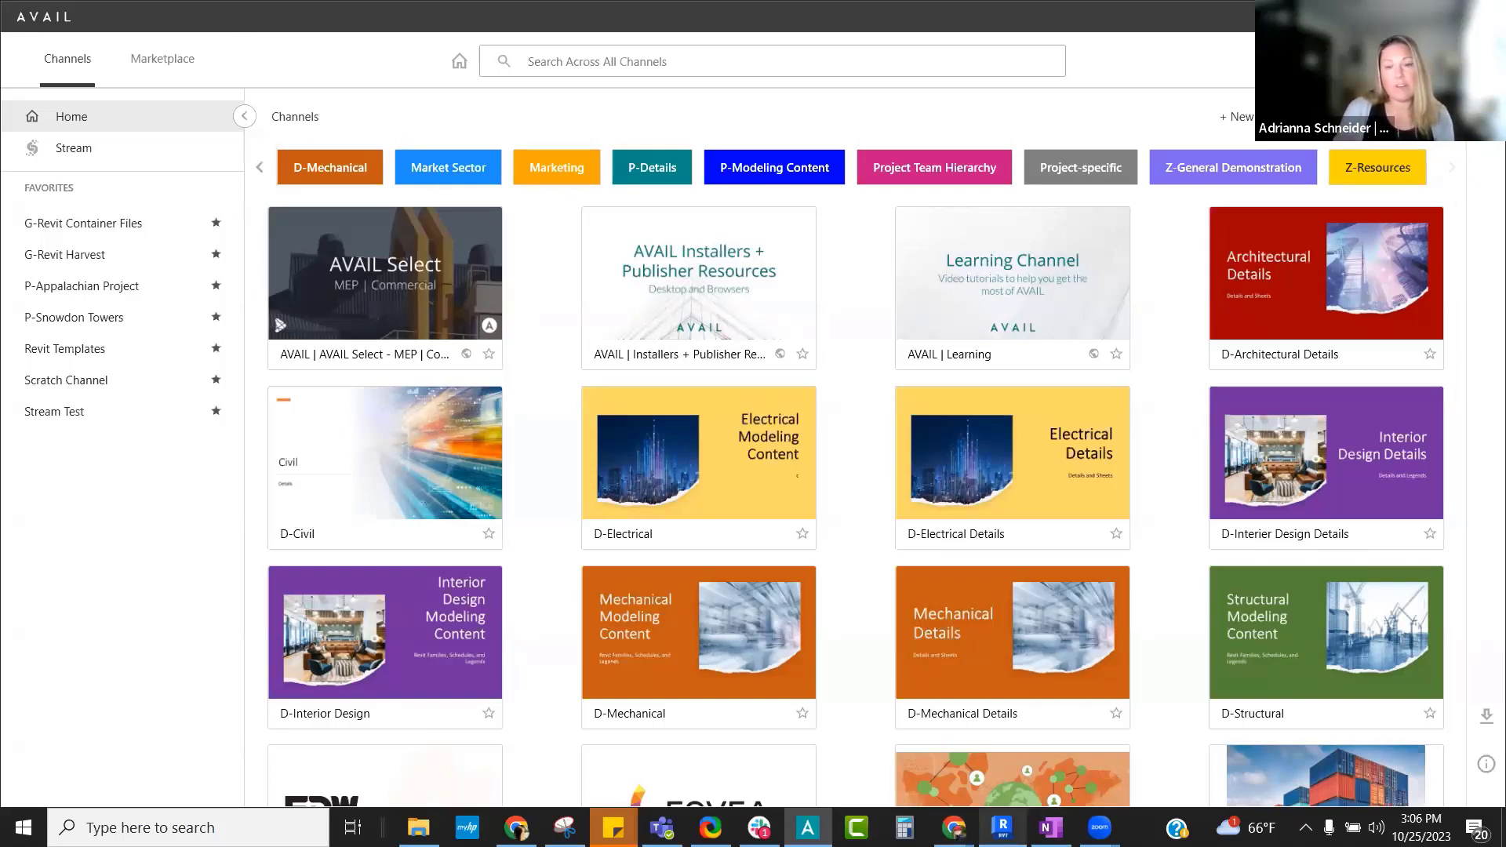
{"action": "mouse_move", "coordinate": [1001, 828]}
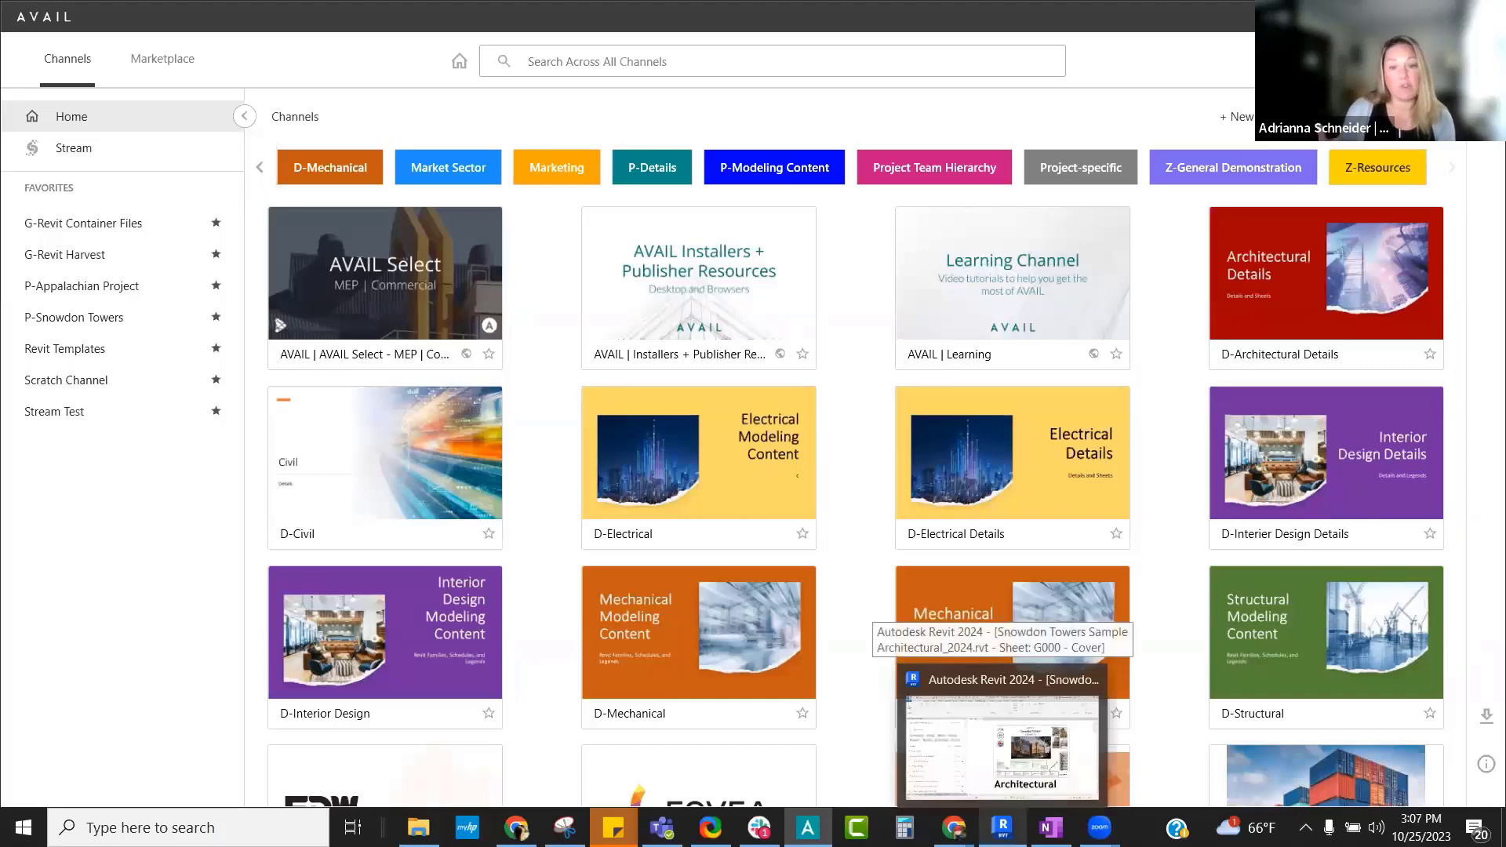
- In Revit's AVAIL Project Navigator, filter the project's families to show only Doors
{"action": "left_click", "coordinate": [1002, 749]}
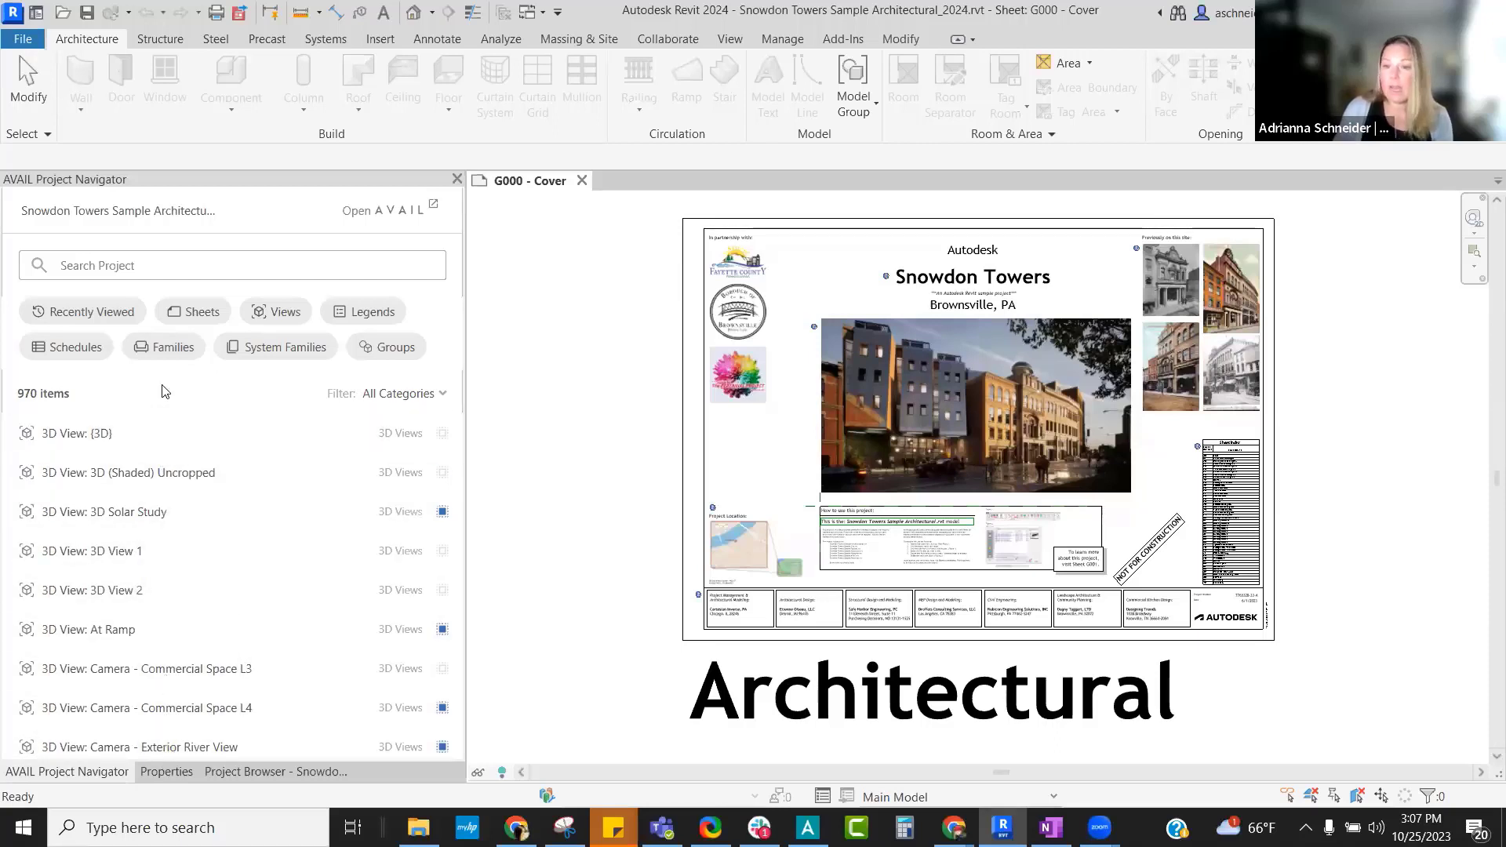
{"action": "left_click", "coordinate": [165, 349]}
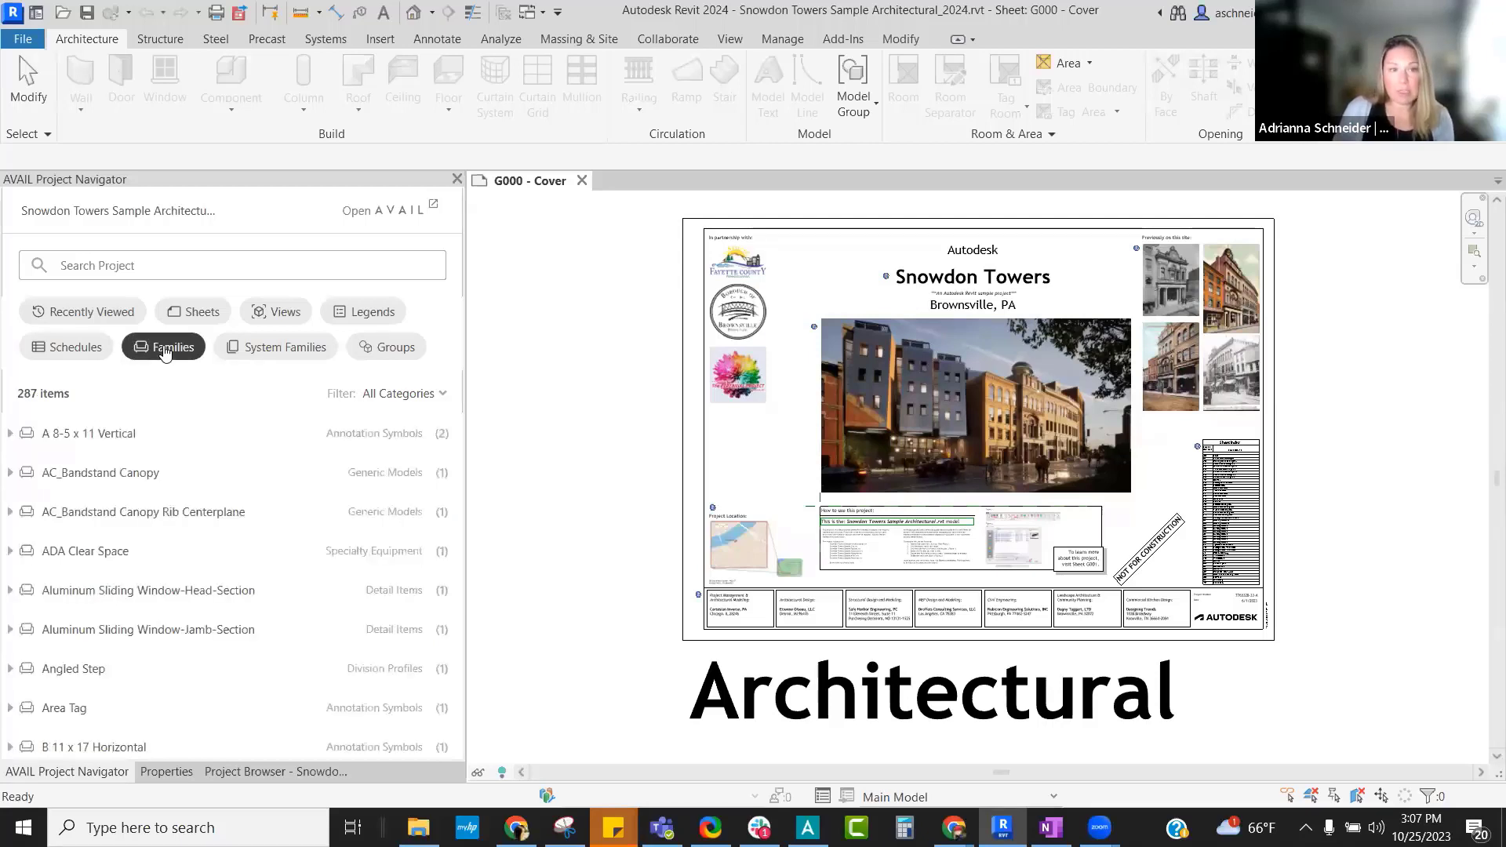
{"action": "left_click", "coordinate": [408, 394]}
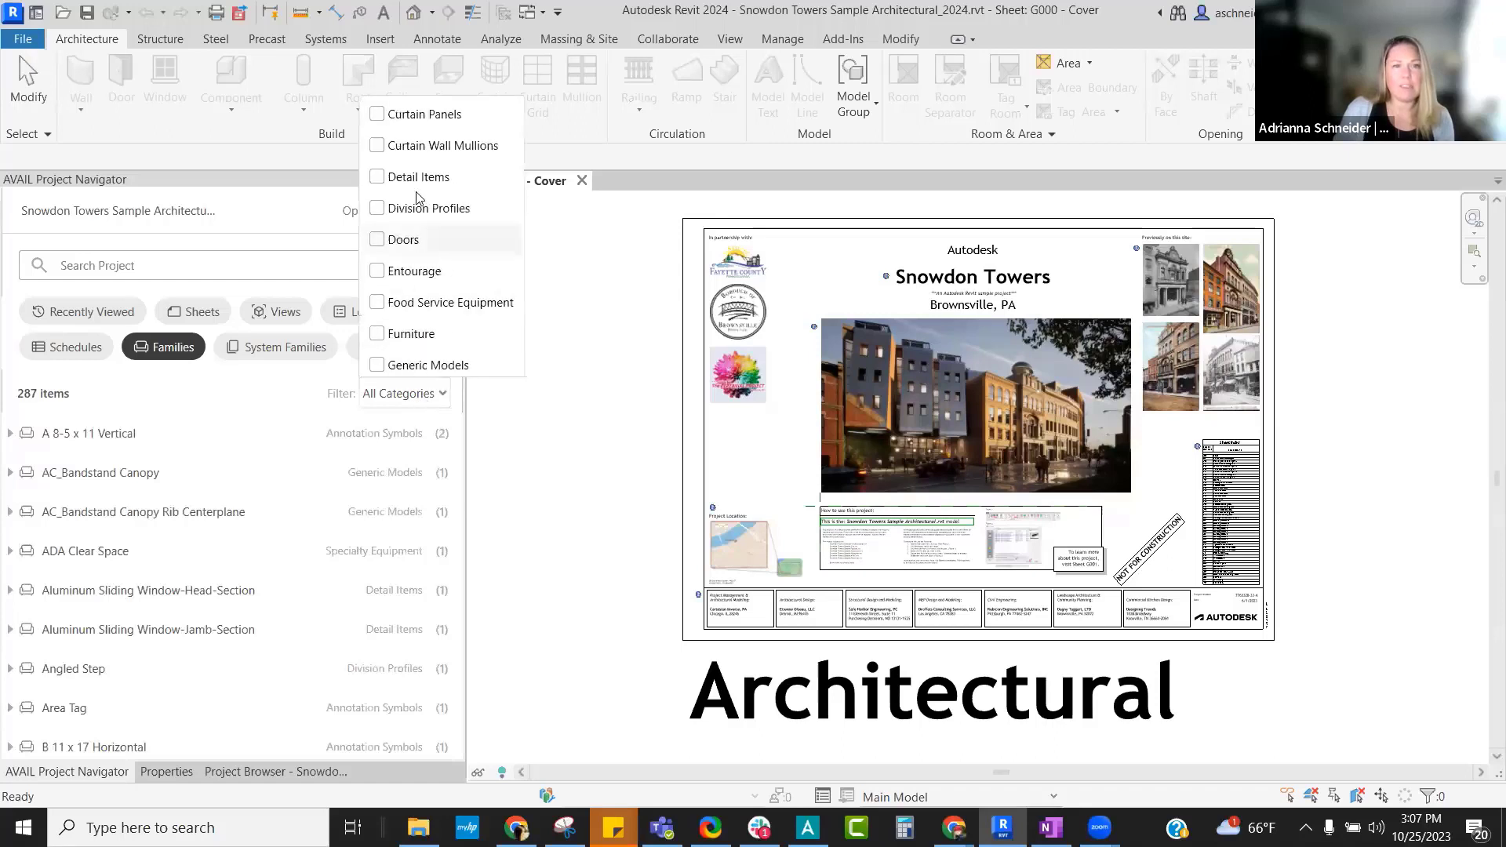
{"action": "scroll", "coordinate": [419, 195], "scroll_direction": "up", "scroll_amount": 1}
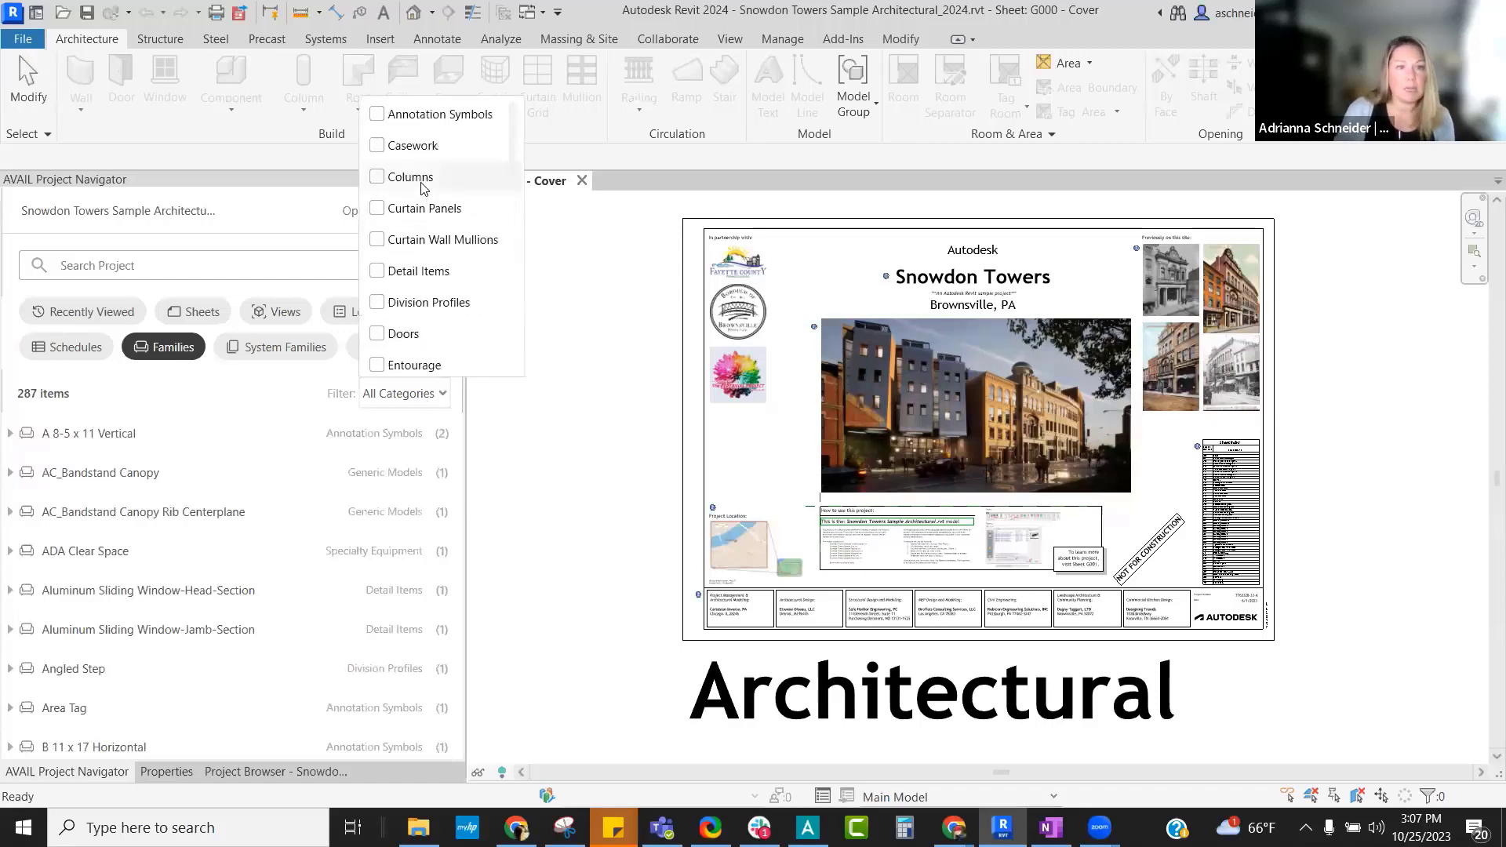
{"action": "left_click", "coordinate": [412, 336]}
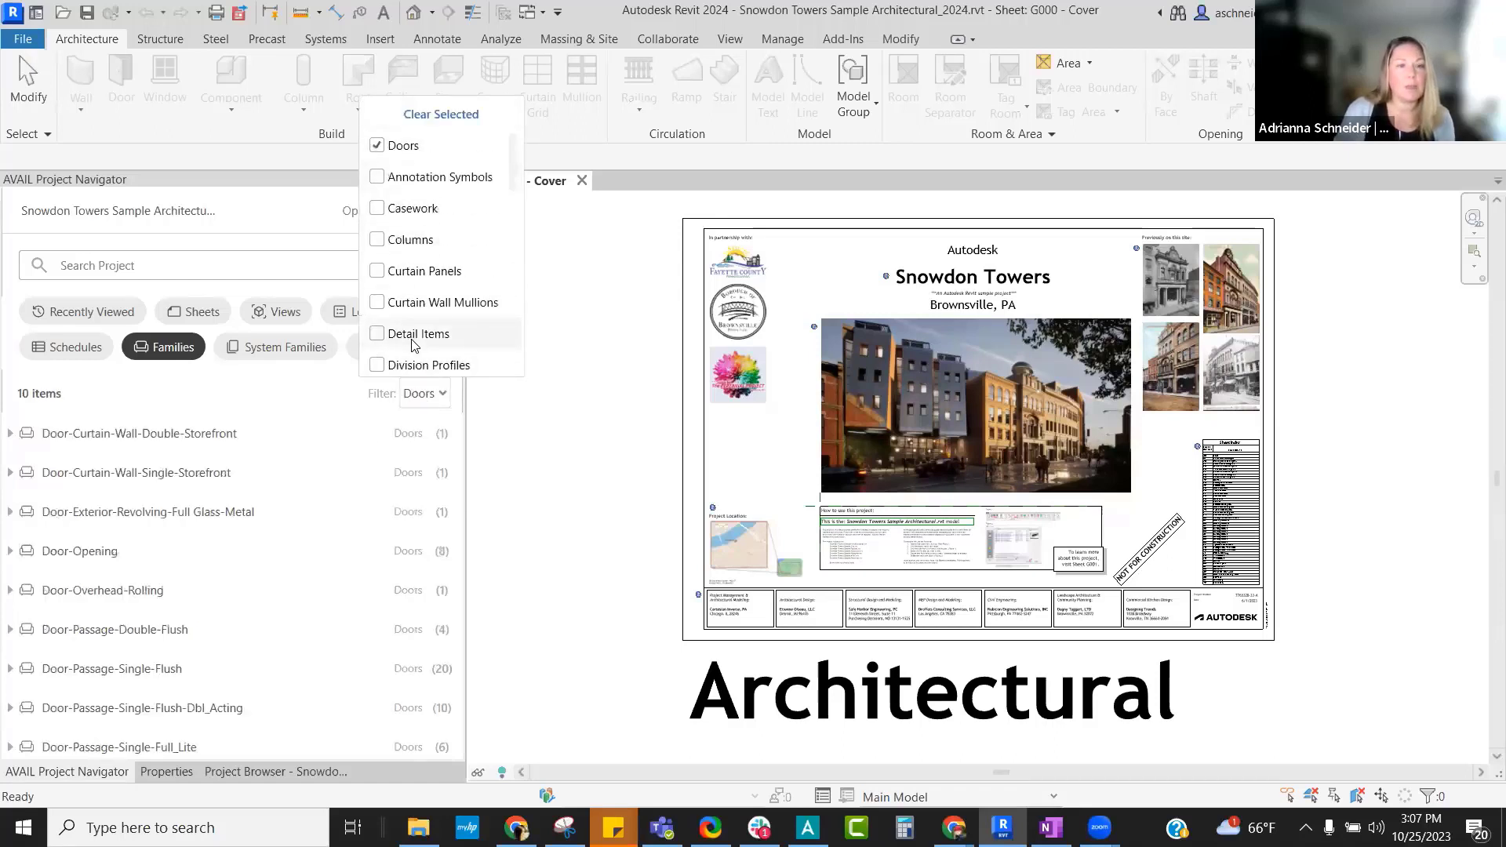
{"action": "scroll", "coordinate": [413, 345], "scroll_direction": "down", "scroll_amount": 1}
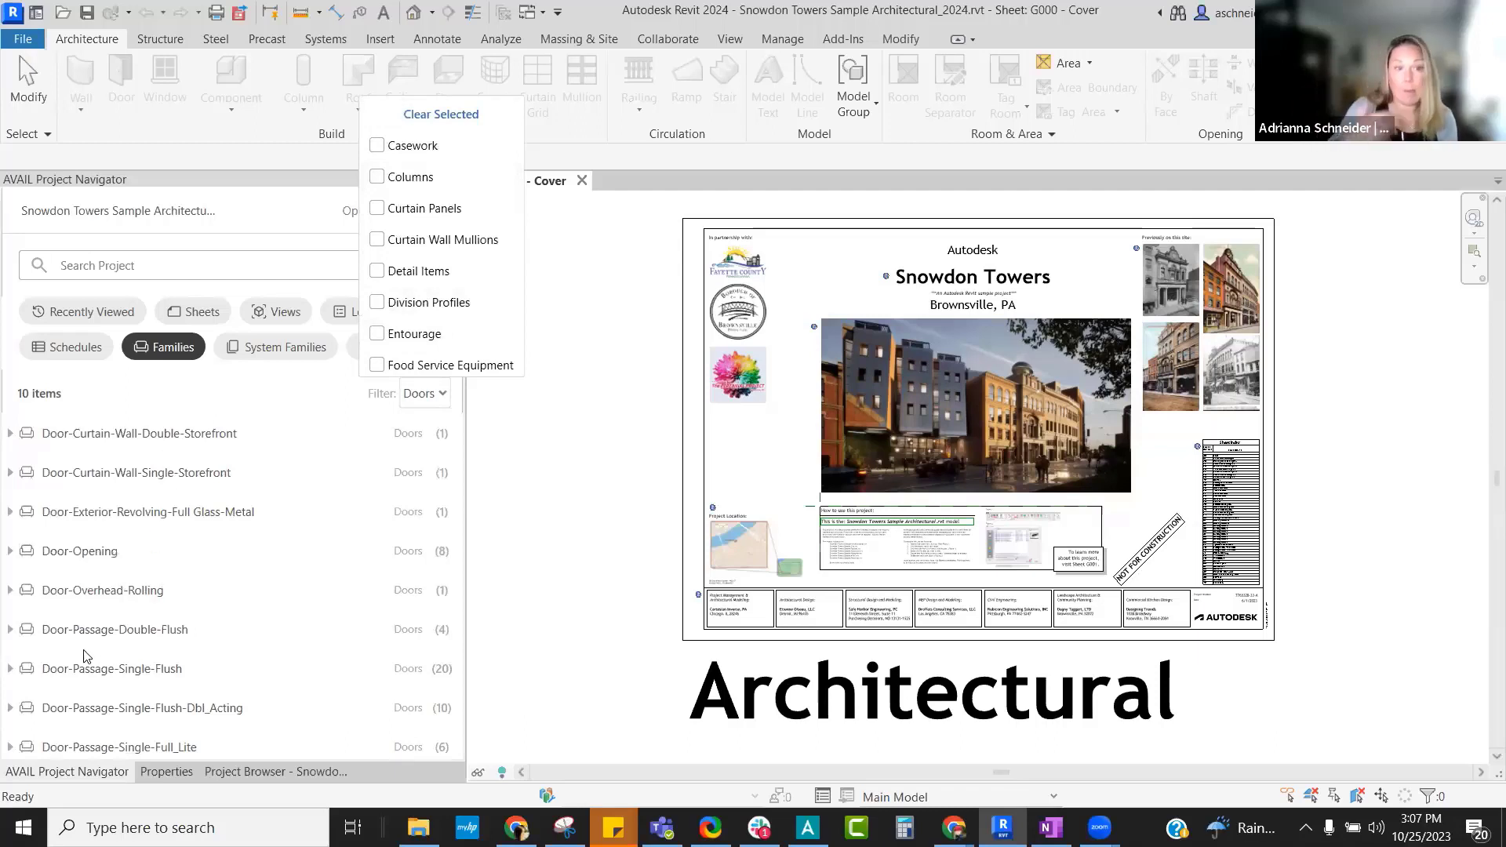
- Expand Door-Opening to list its sizes, such as 32" x 84" with 8 instances
{"action": "left_click", "coordinate": [6, 559]}
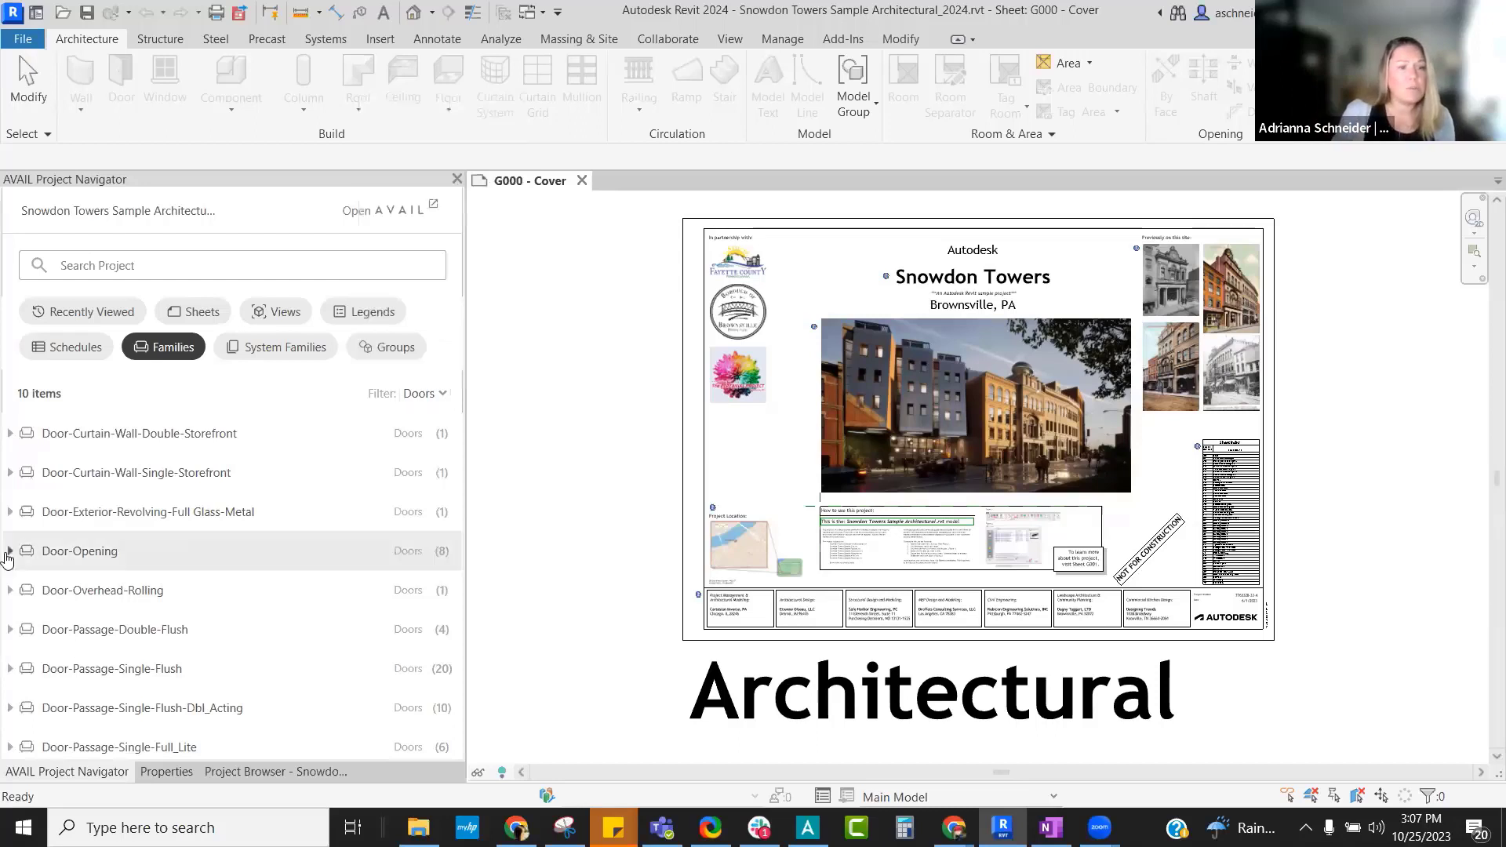
{"action": "left_click", "coordinate": [8, 556]}
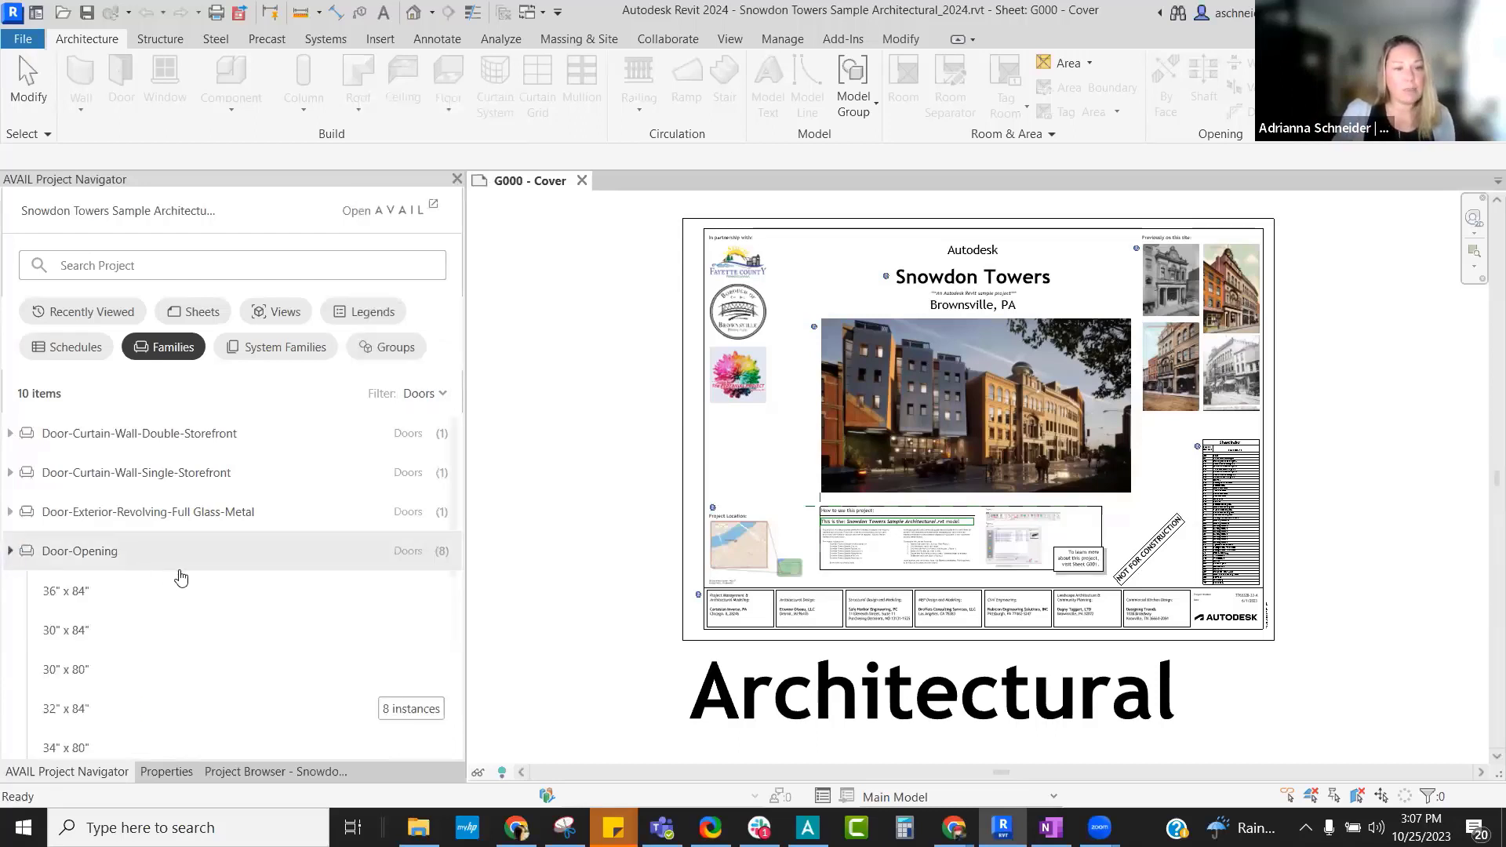
{"action": "scroll", "coordinate": [313, 680], "scroll_direction": "down", "scroll_amount": 4}
{"action": "scroll", "coordinate": [276, 596], "scroll_direction": "up", "scroll_amount": 1}
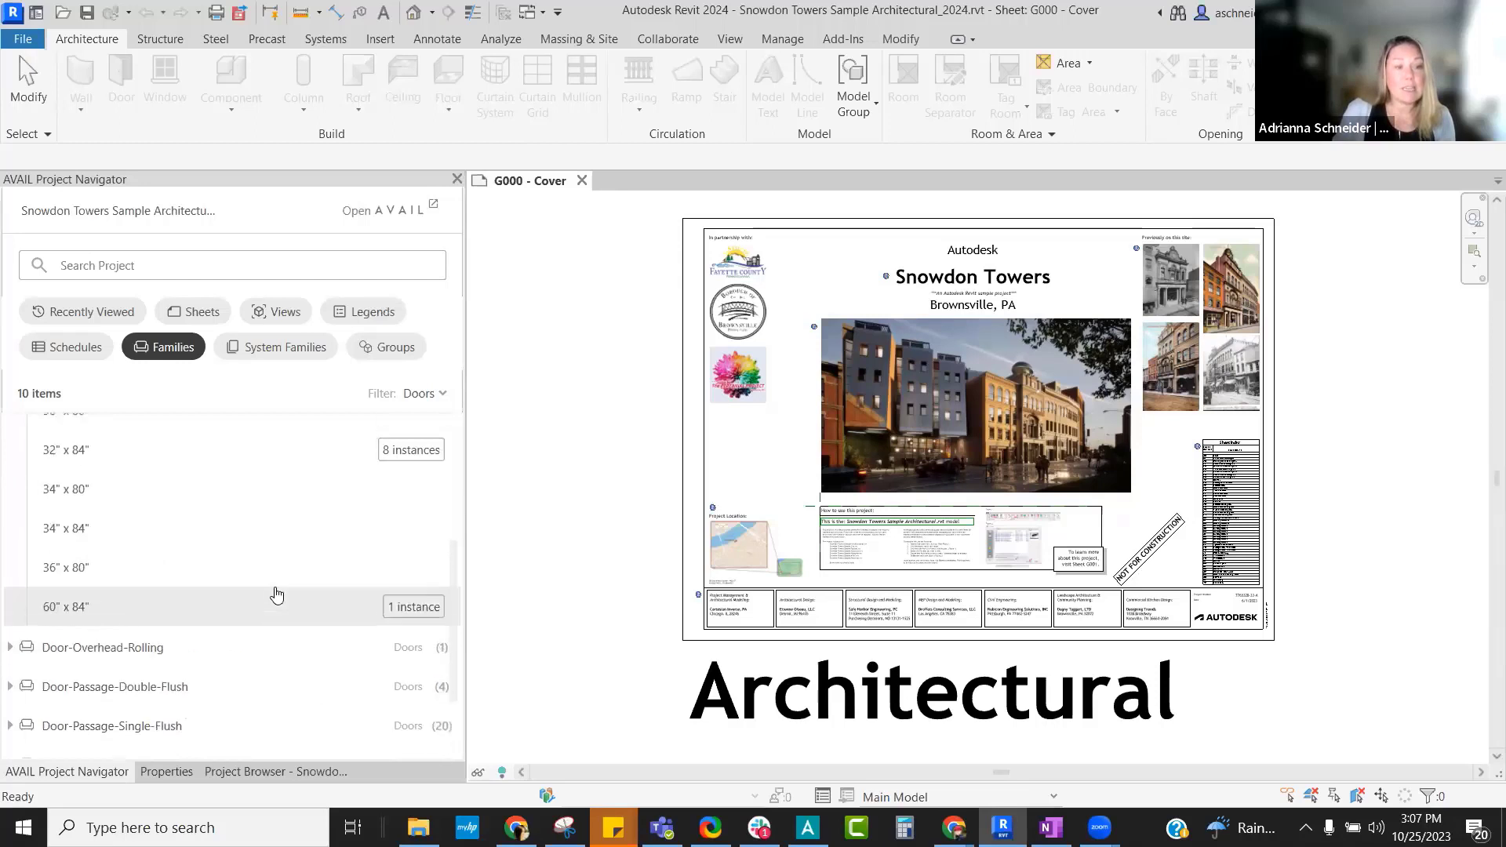
{"action": "scroll", "coordinate": [276, 596], "scroll_direction": "up", "scroll_amount": 2}
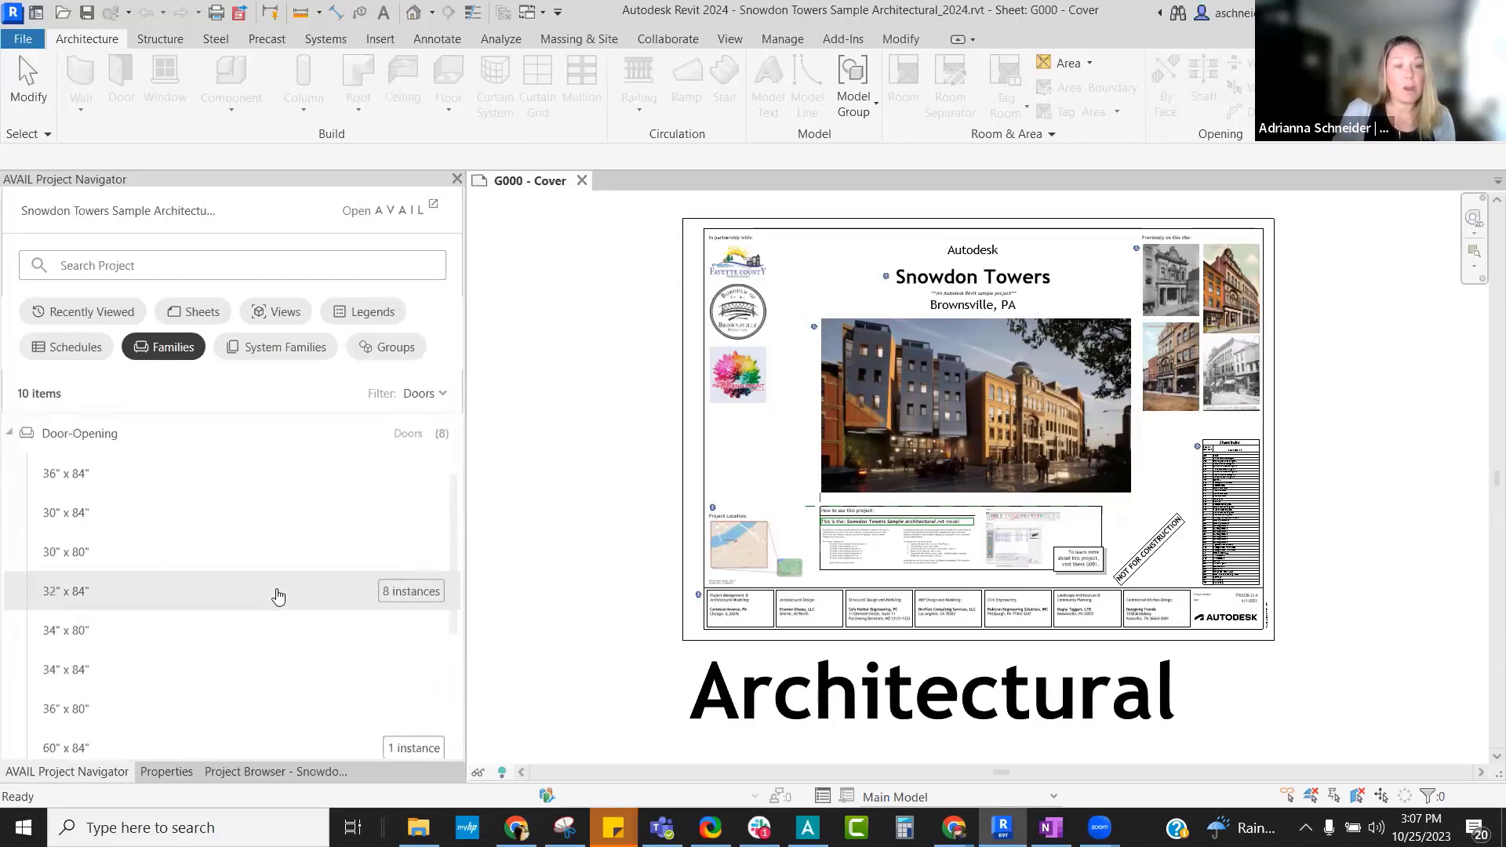
- Group the 32" x 84" Door-Opening instances by level and navigate to one on L2_SD
{"action": "left_click", "coordinate": [400, 591]}
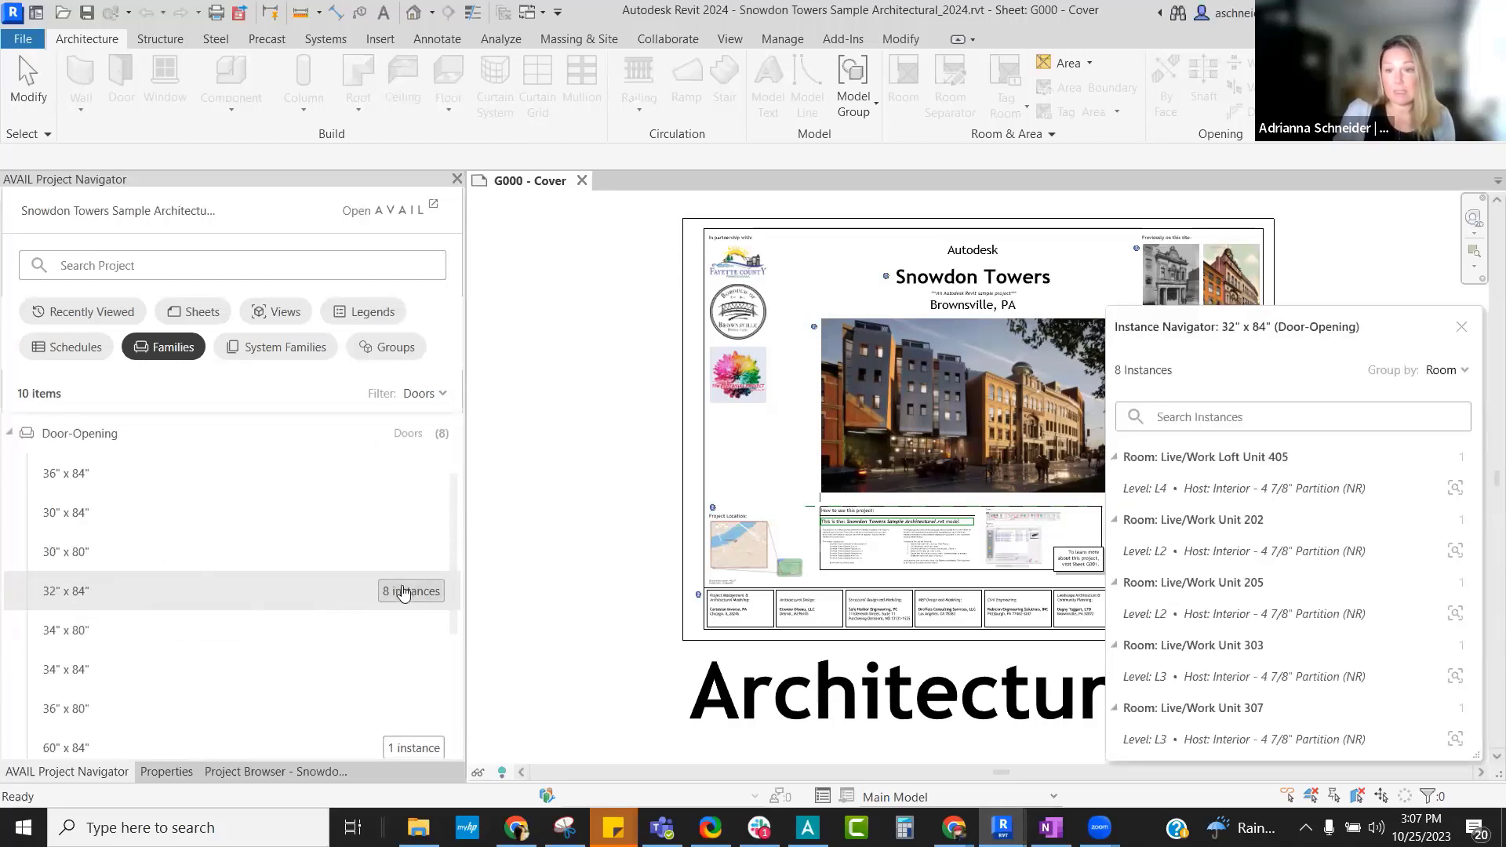
{"action": "left_click", "coordinate": [1446, 373]}
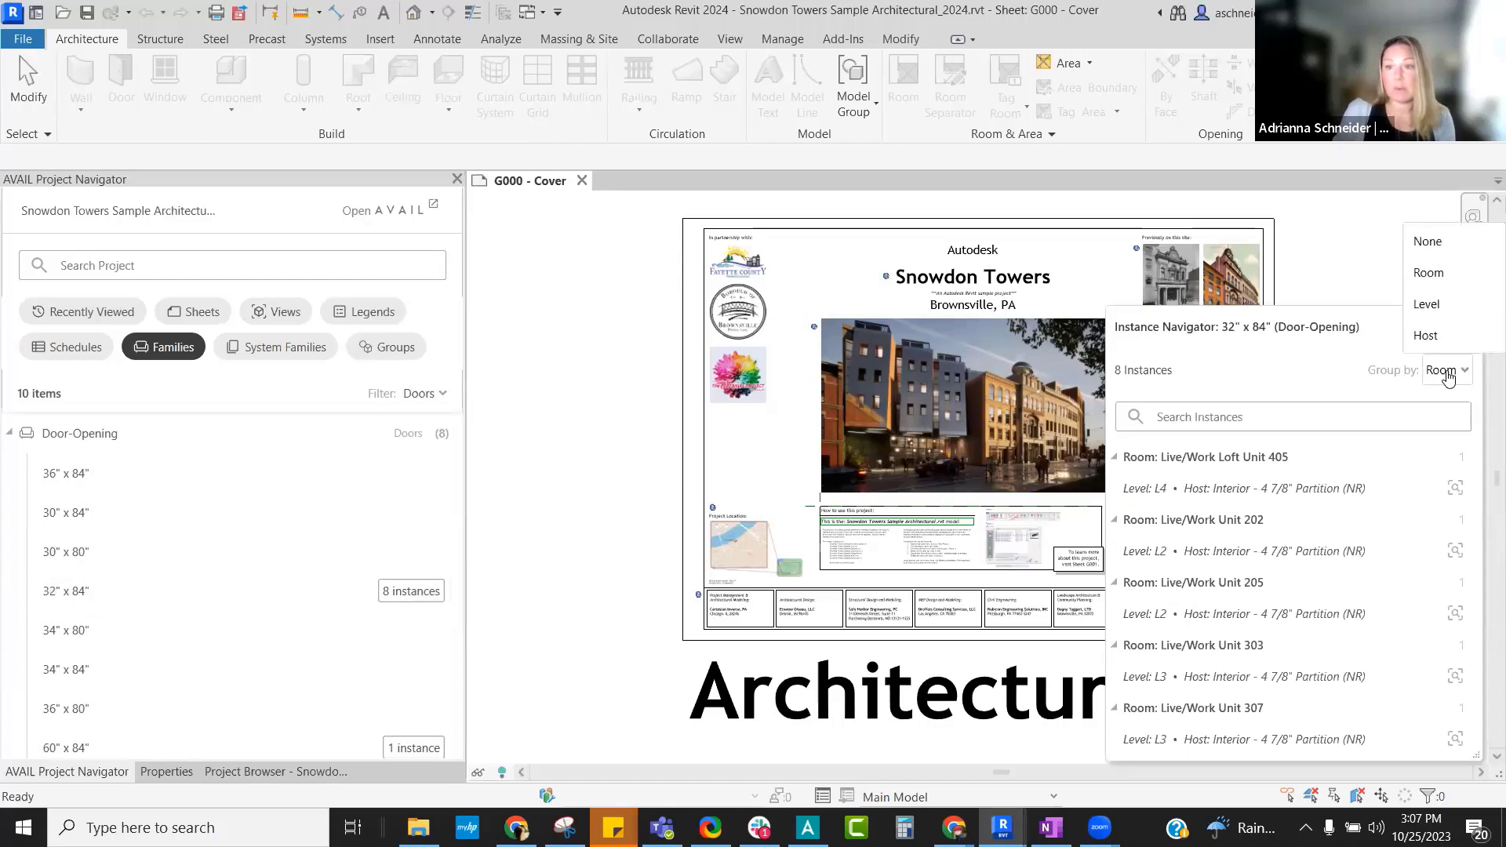
{"action": "left_click", "coordinate": [1442, 306]}
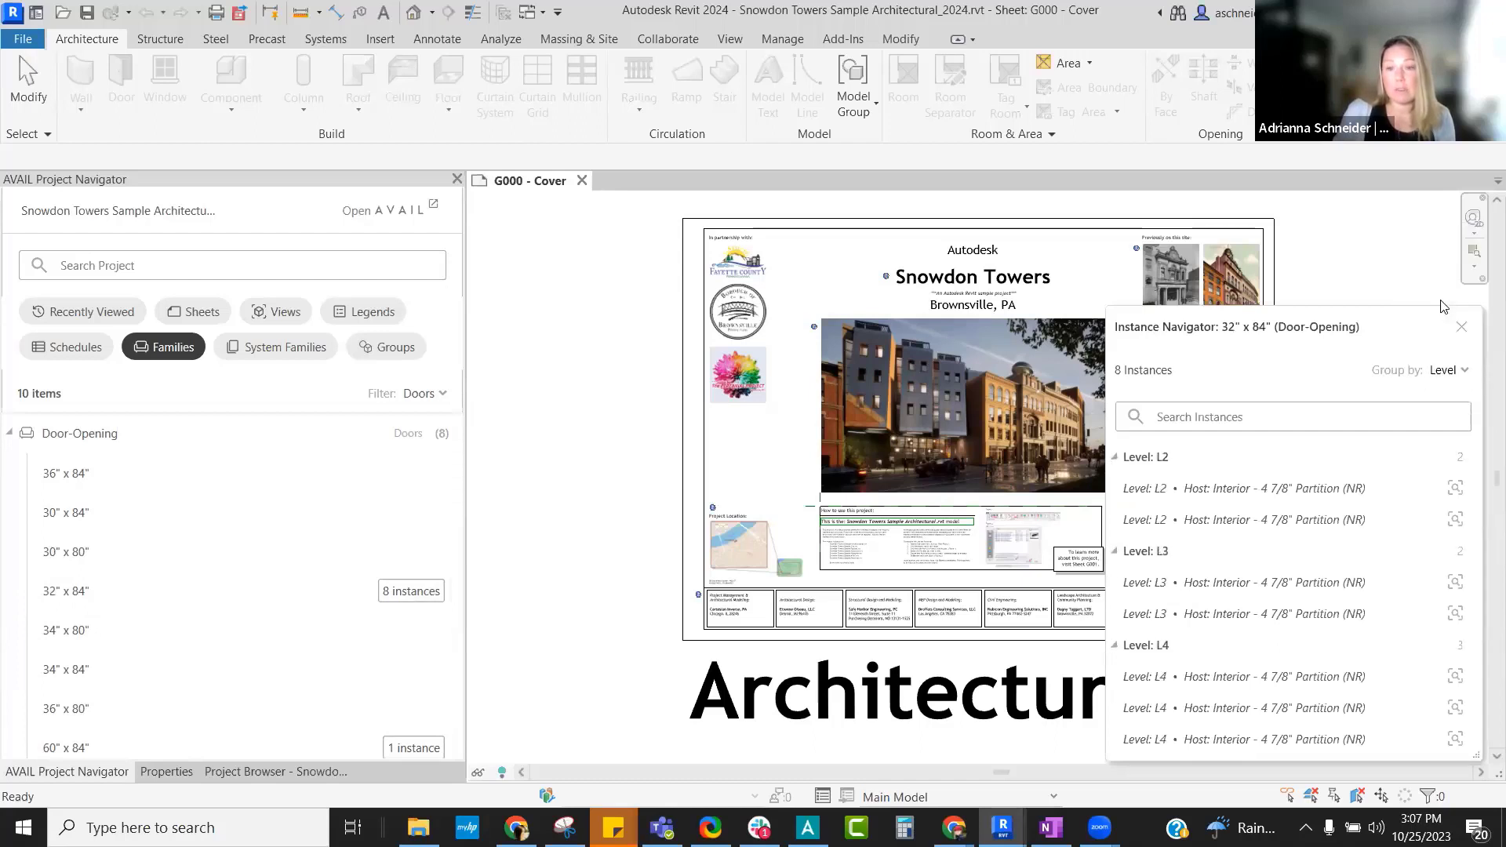
{"action": "left_click", "coordinate": [1456, 490]}
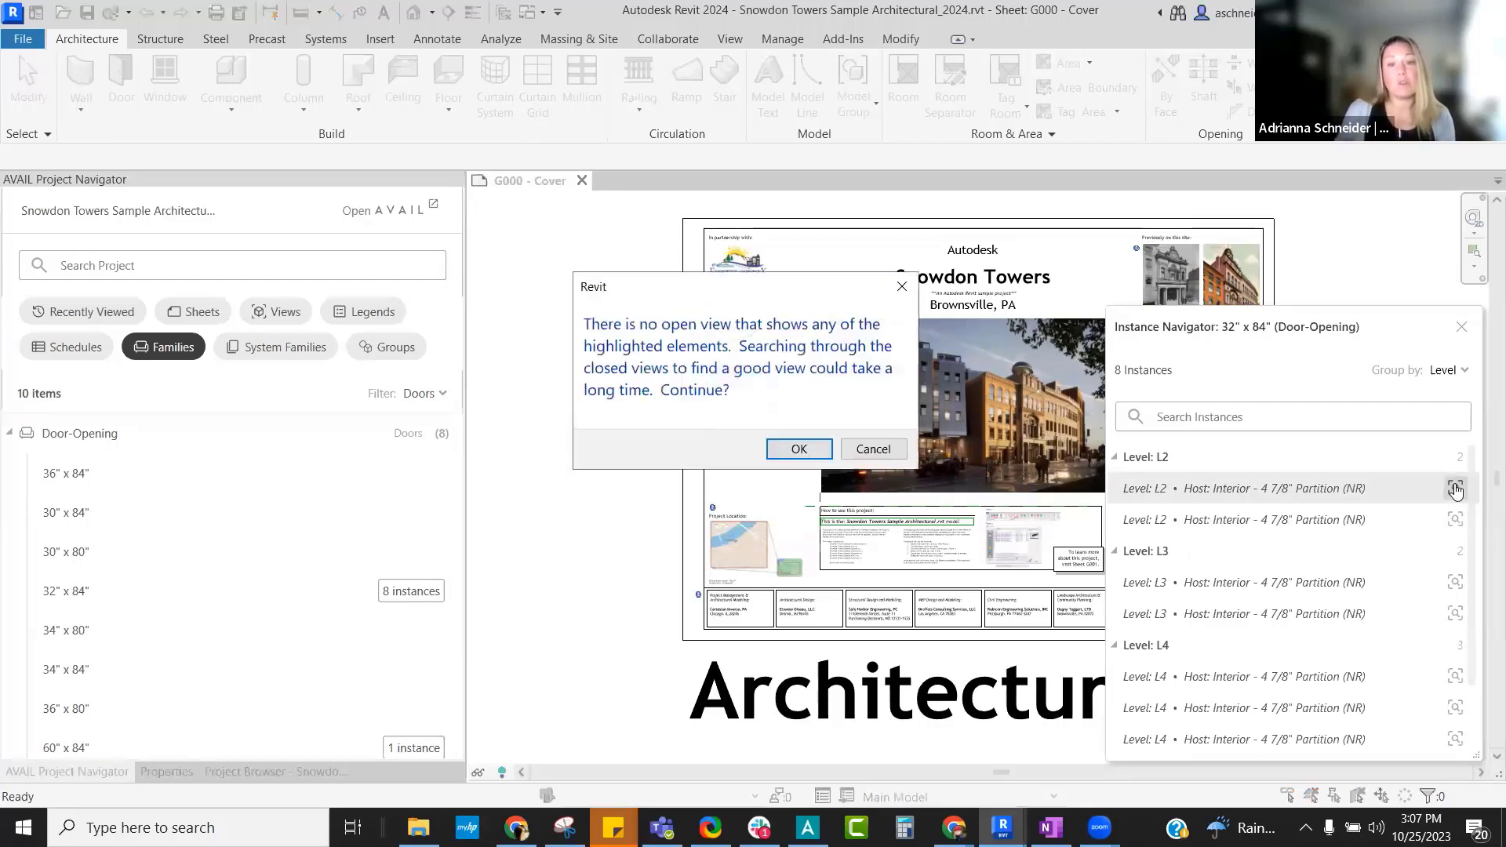
{"action": "left_click", "coordinate": [799, 451]}
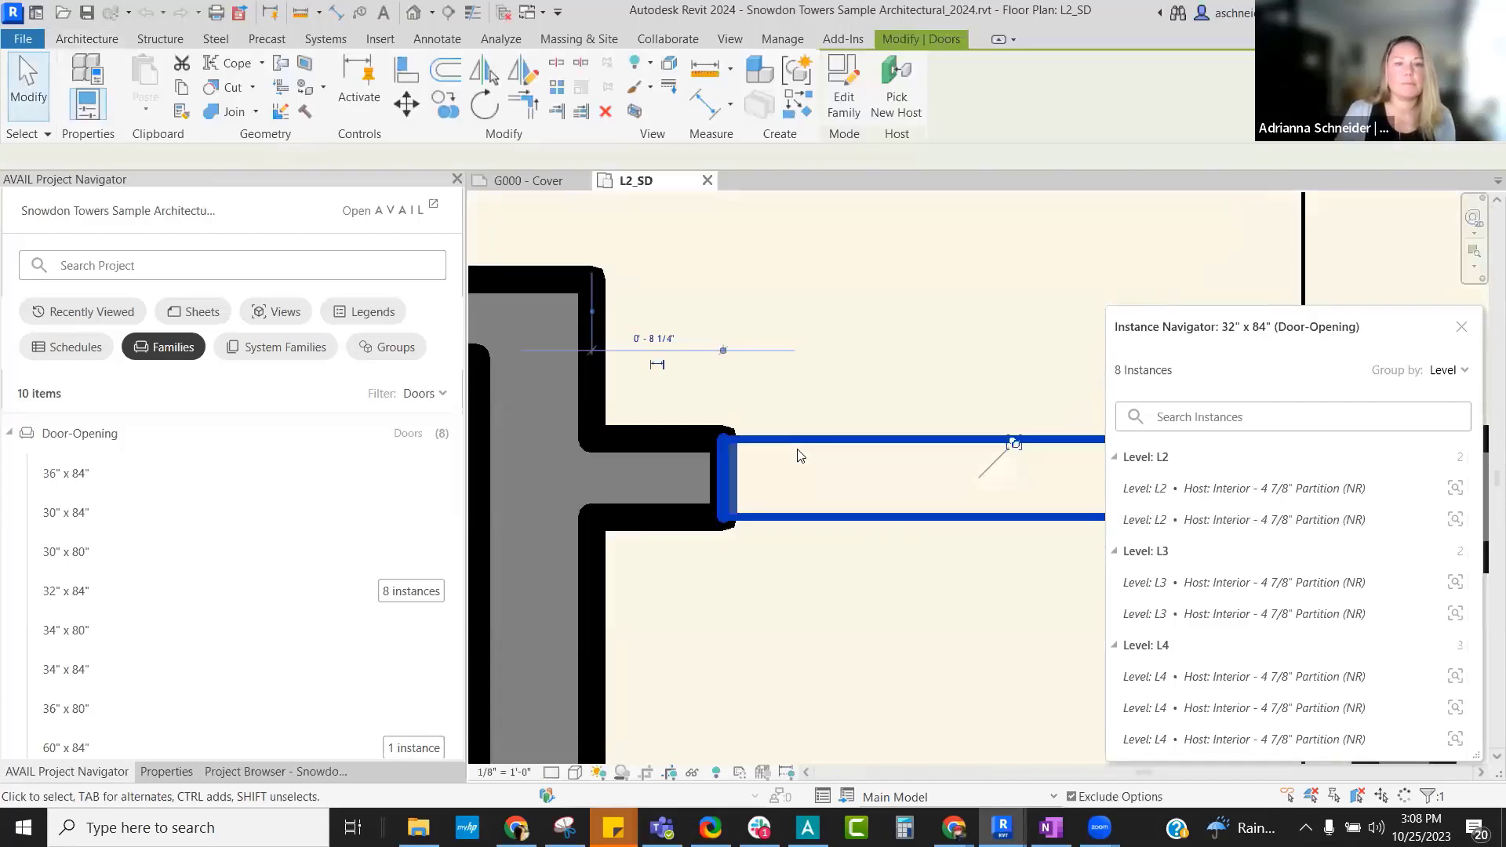
{"action": "scroll", "coordinate": [800, 397], "scroll_direction": "down", "scroll_amount": 3}
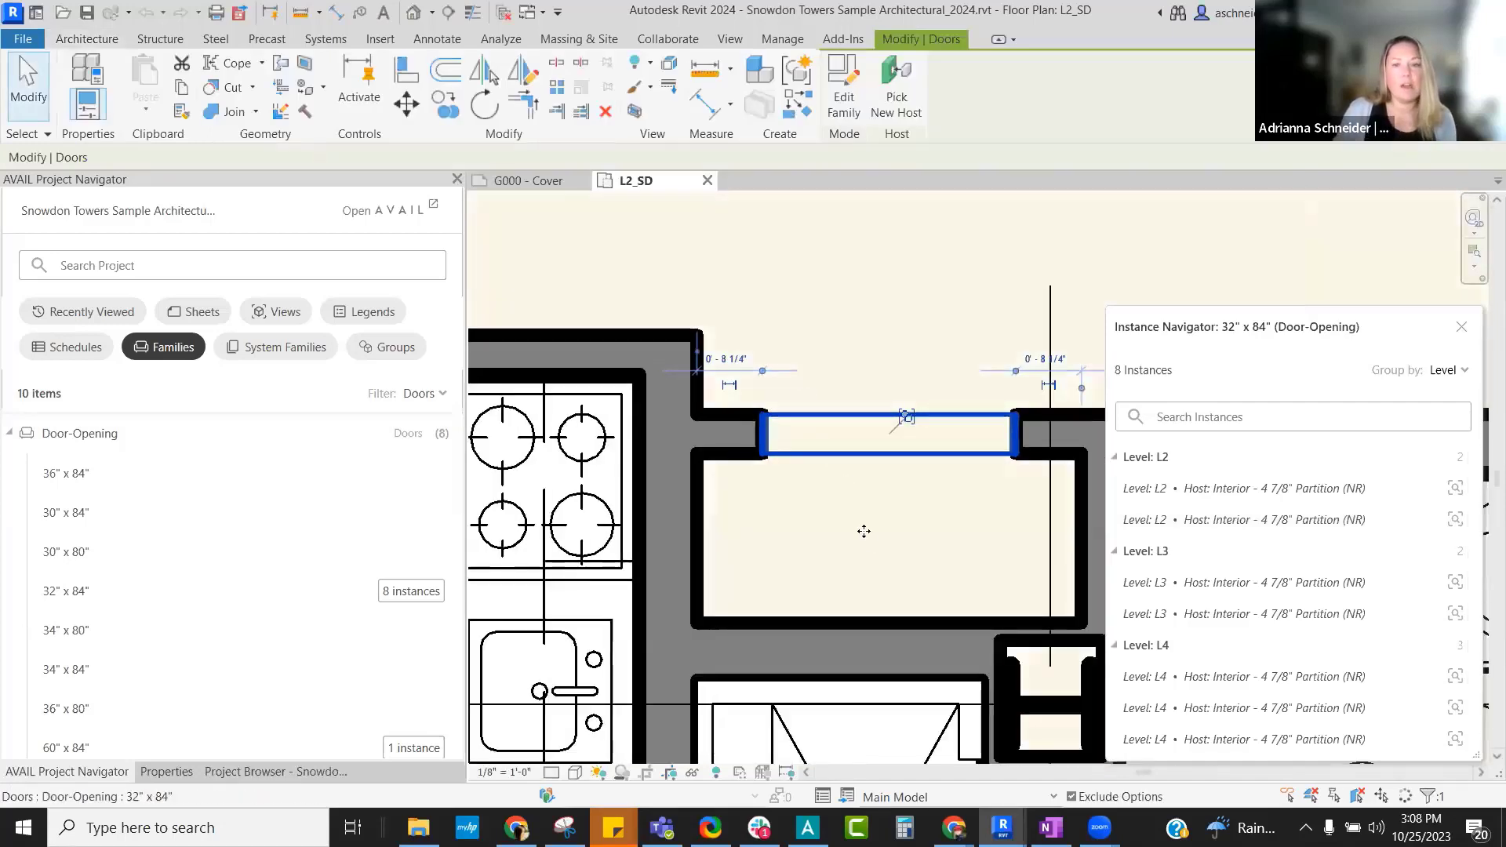
{"action": "scroll", "coordinate": [773, 549], "scroll_direction": "down", "scroll_amount": 2}
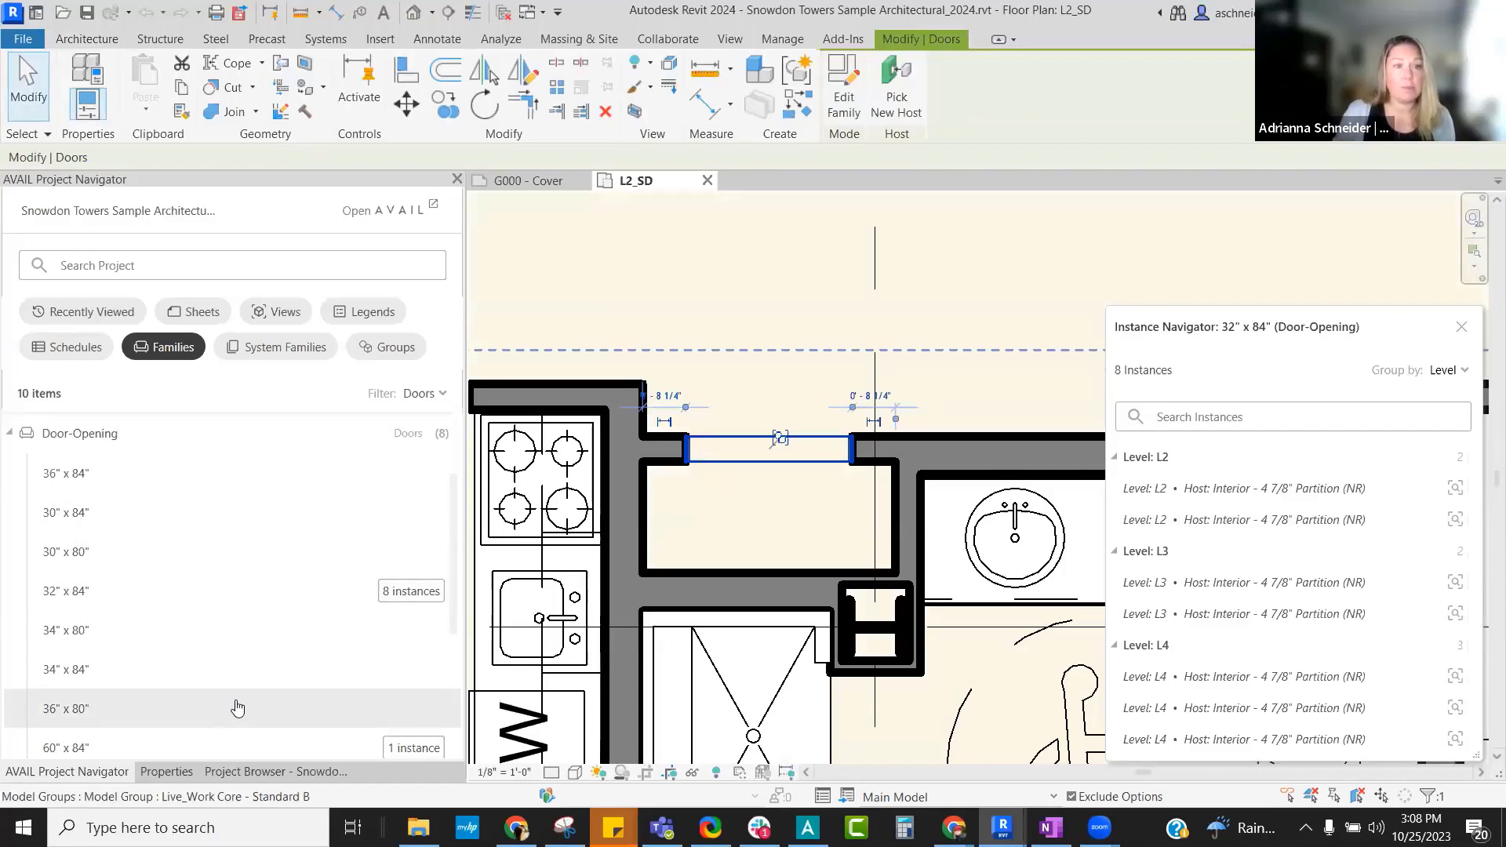
- Search AVAIL content for 'door' from the Project Navigator, returning 17 results
{"action": "left_click", "coordinate": [94, 266]}
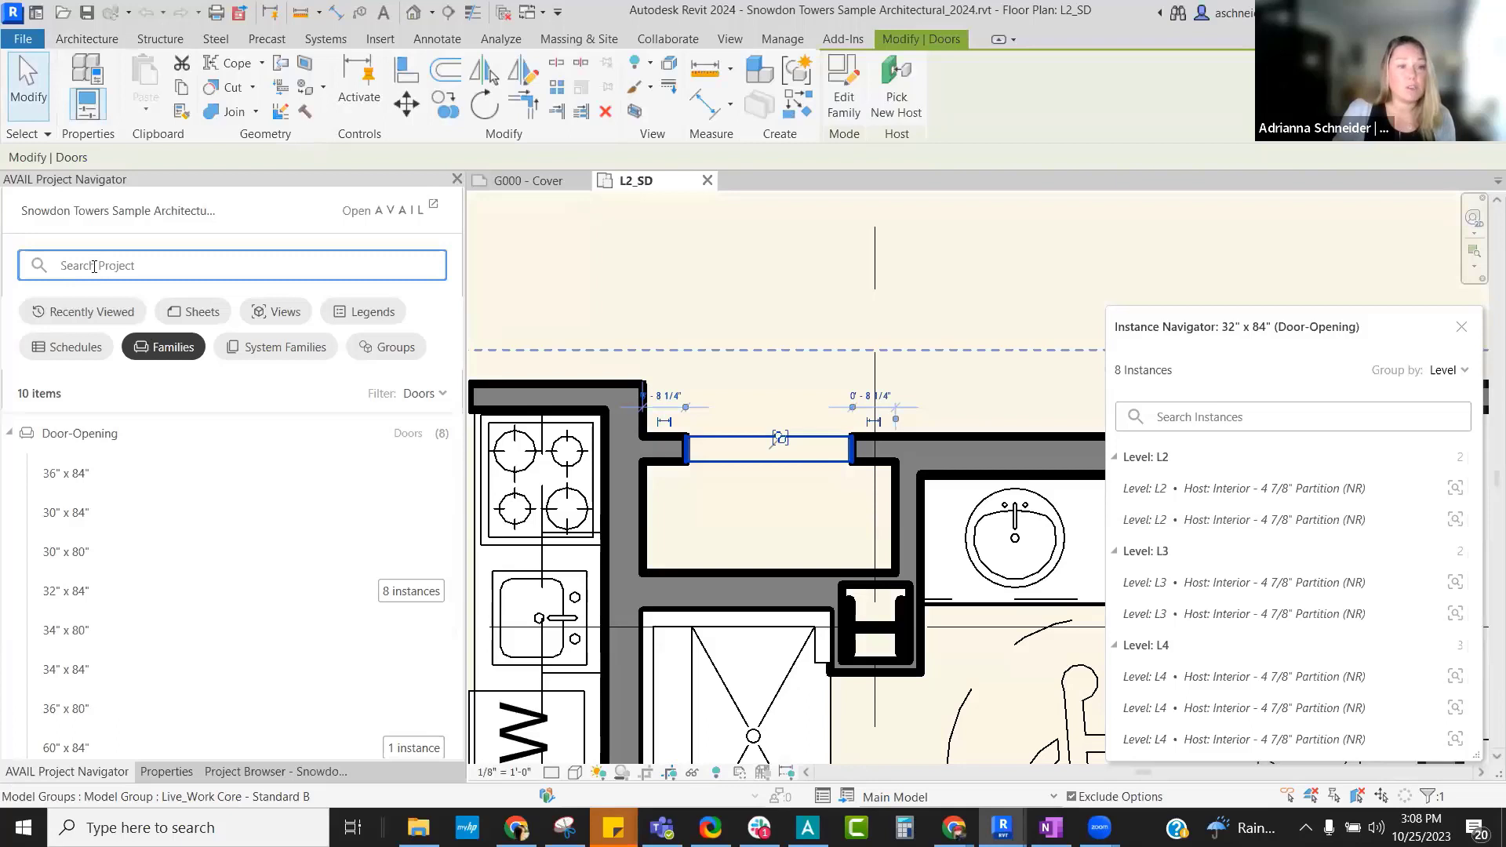
{"action": "left_click", "coordinate": [94, 268]}
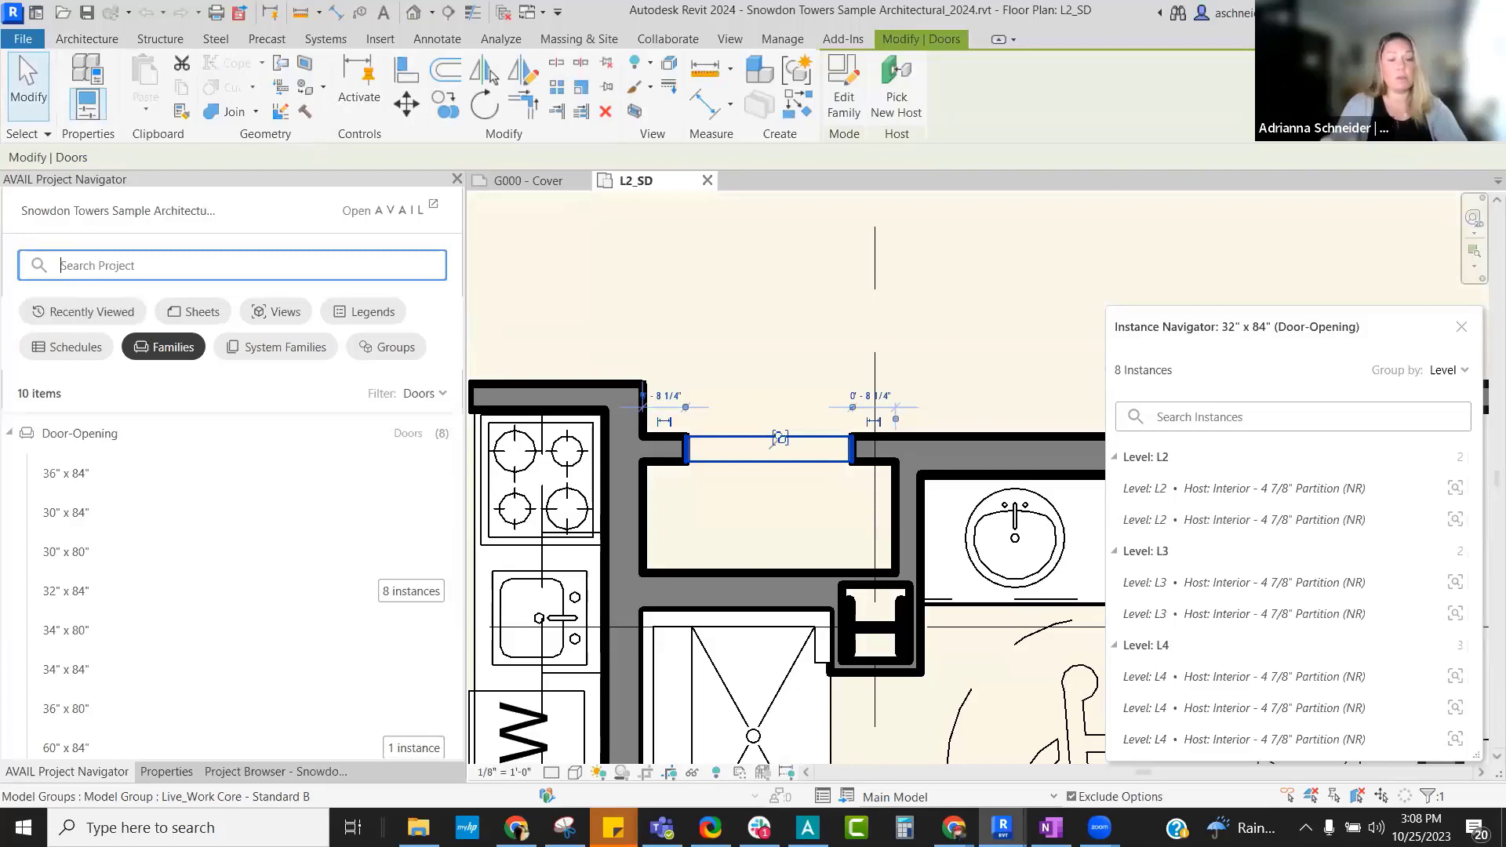
{"action": "type", "text": "door"}
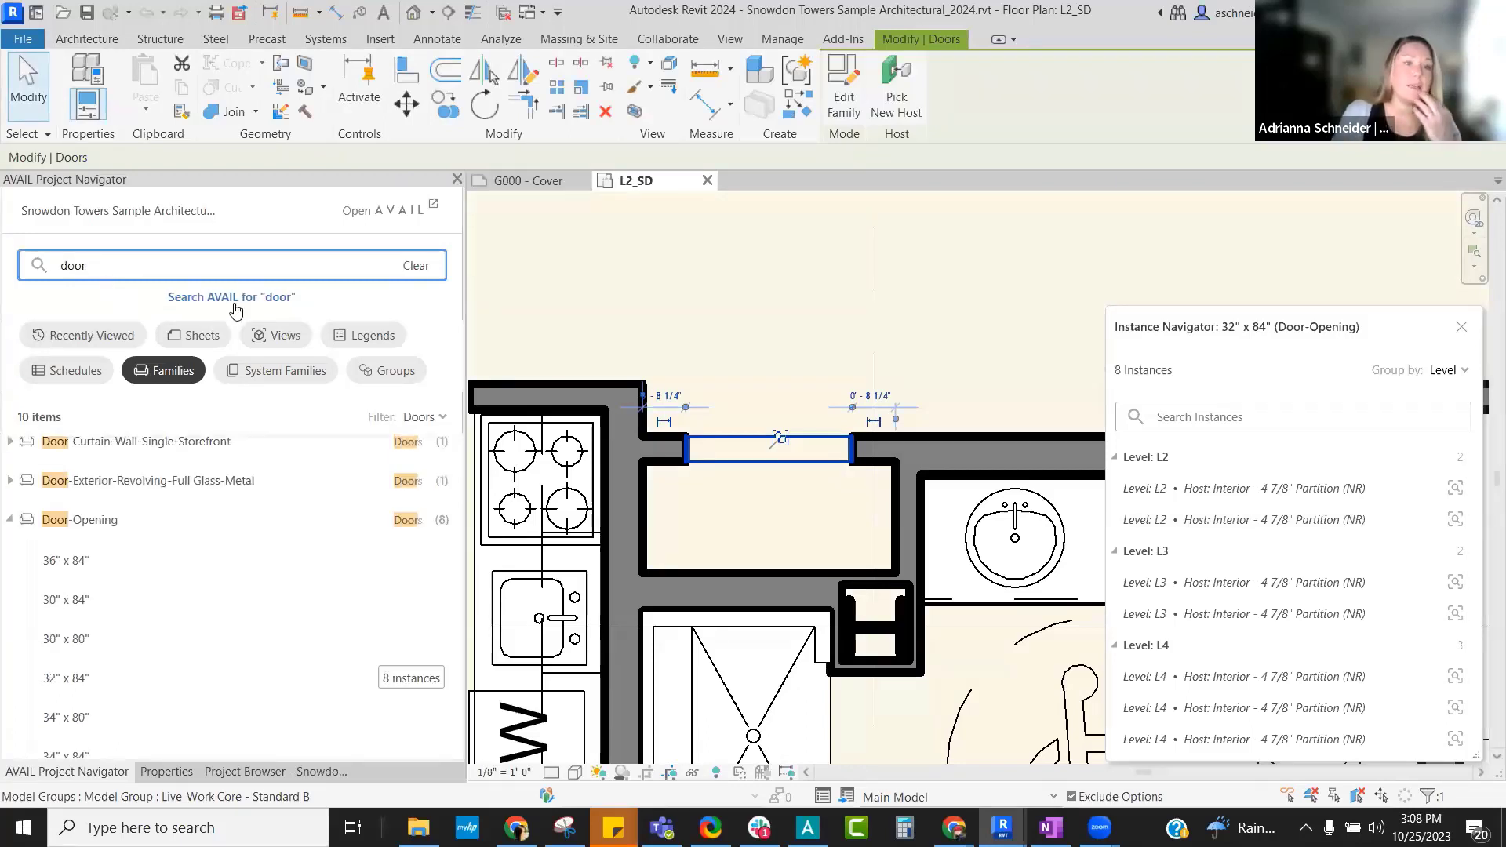
{"action": "left_click", "coordinate": [231, 298]}
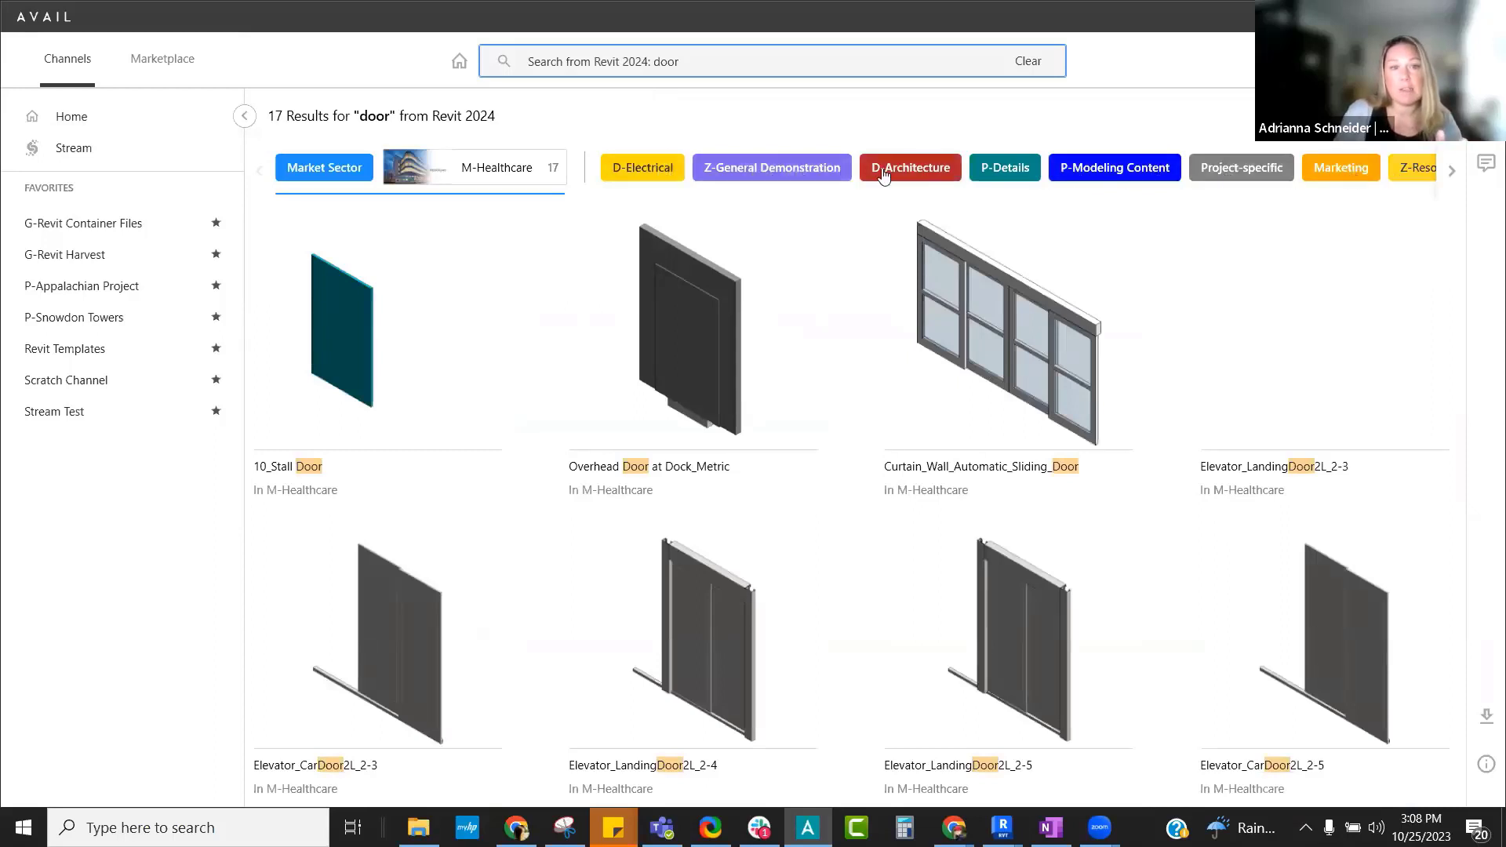
- Open the M-Healthcare channel with its 17 door results from Autodesk_Hospital_Architectural.rvt
{"action": "left_click", "coordinate": [439, 177]}
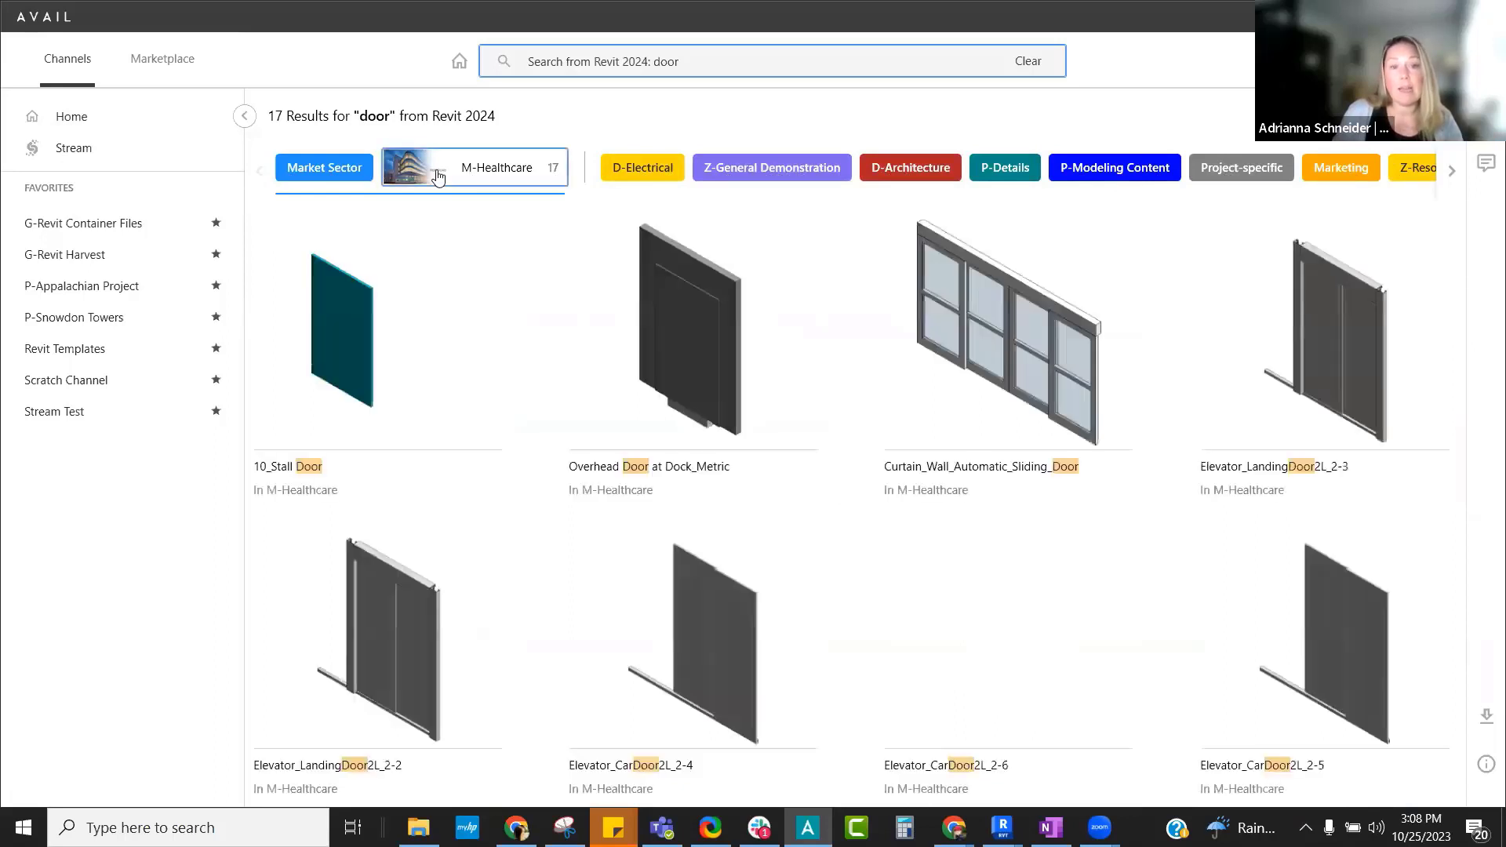
{"action": "left_click", "coordinate": [439, 176]}
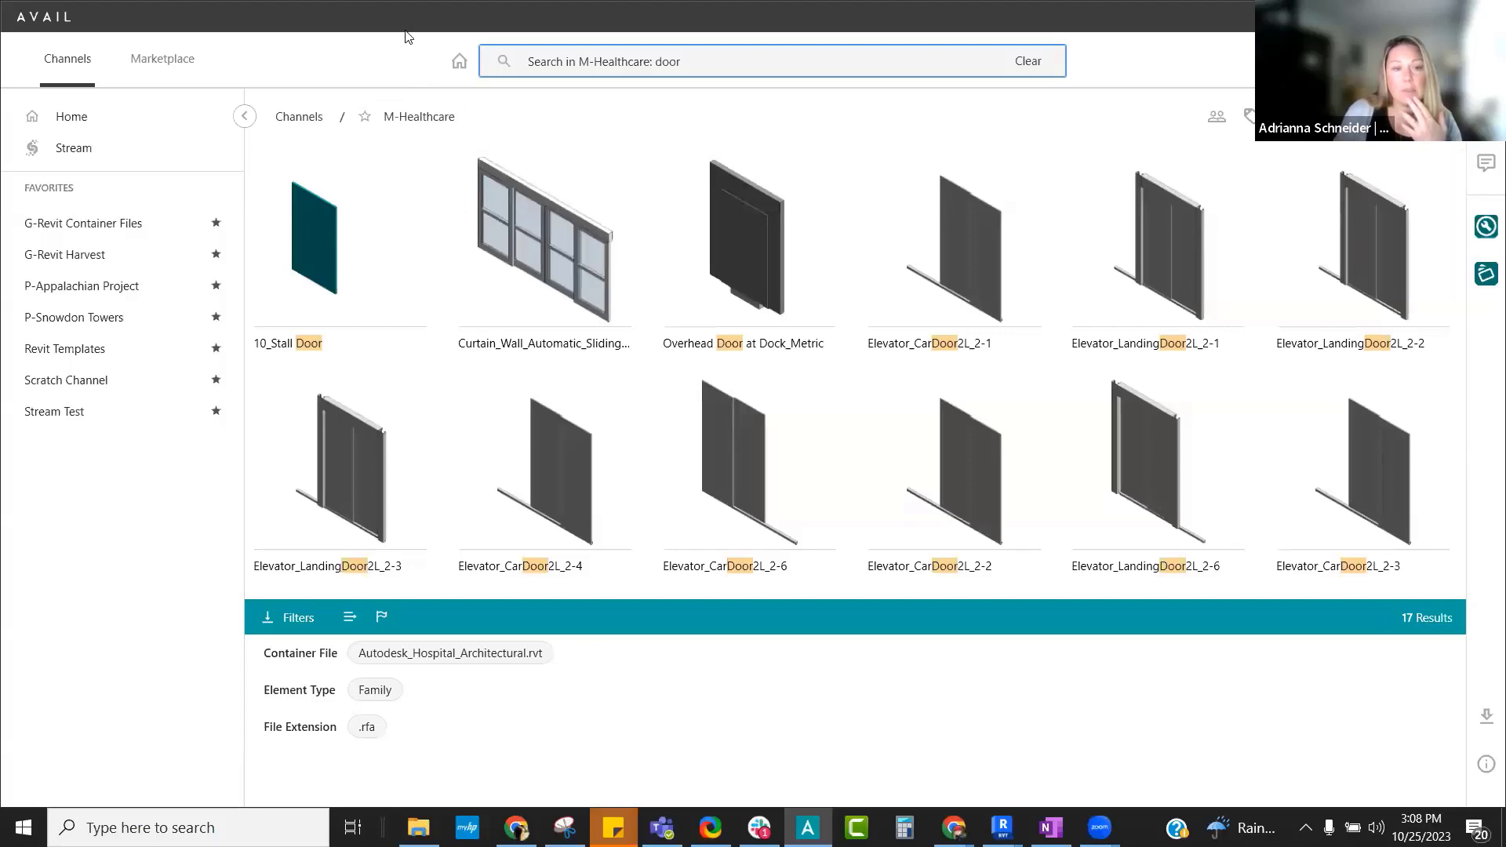
- Load Elevator_LandingDoor2L_2-1 into Snowdon Towers with AVAIL snapped beside Revit, then maximize AVAIL again
{"action": "key", "text": "super+Right"}
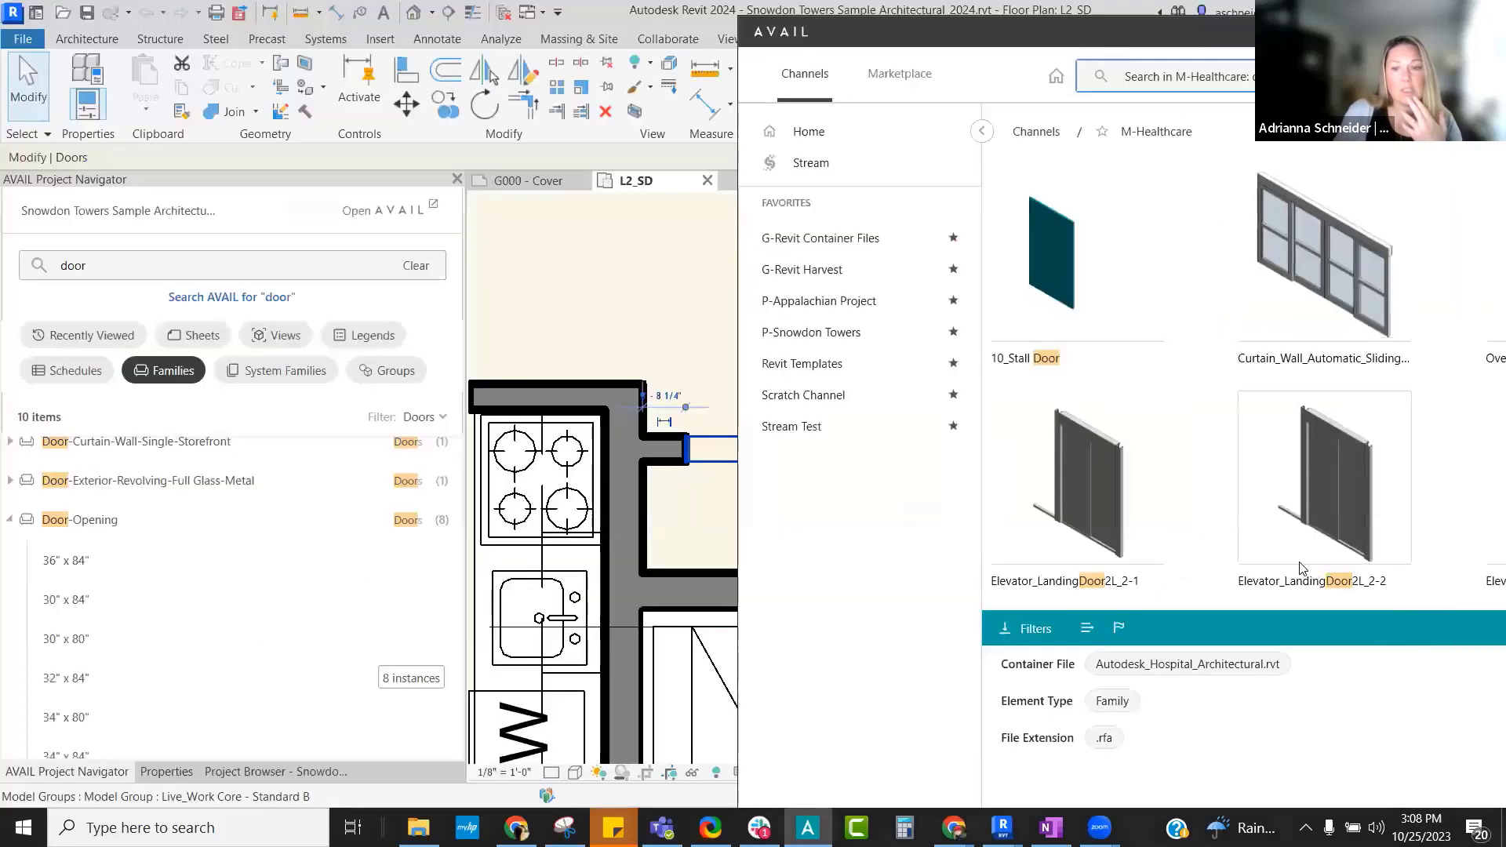
{"action": "left_click_drag", "start_coordinate": [734, 391], "coordinate": [251, 706]}
{"action": "left_click", "coordinate": [101, 726]}
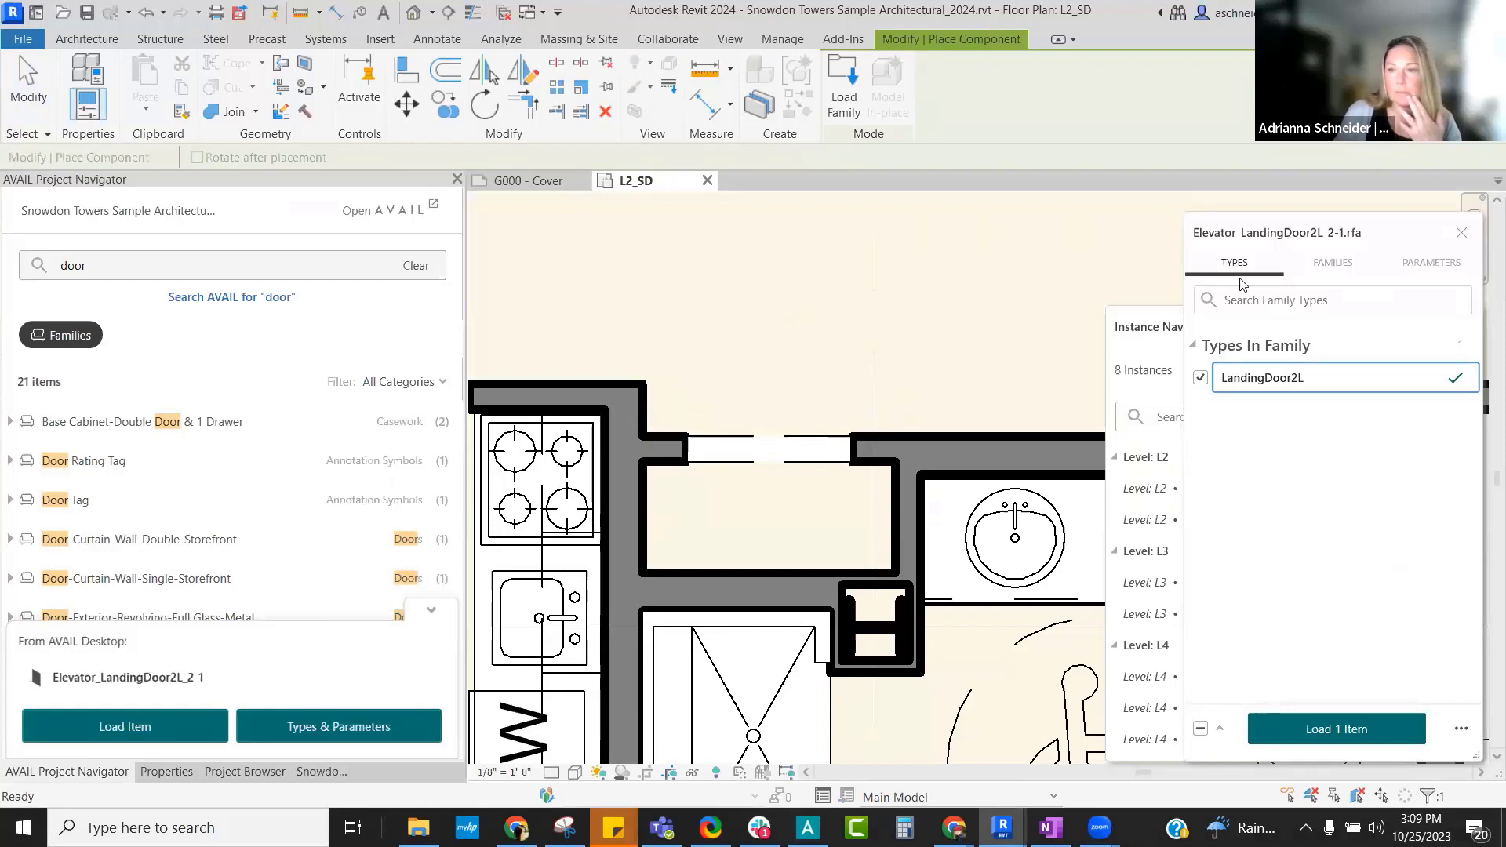
{"action": "left_click", "coordinate": [808, 828]}
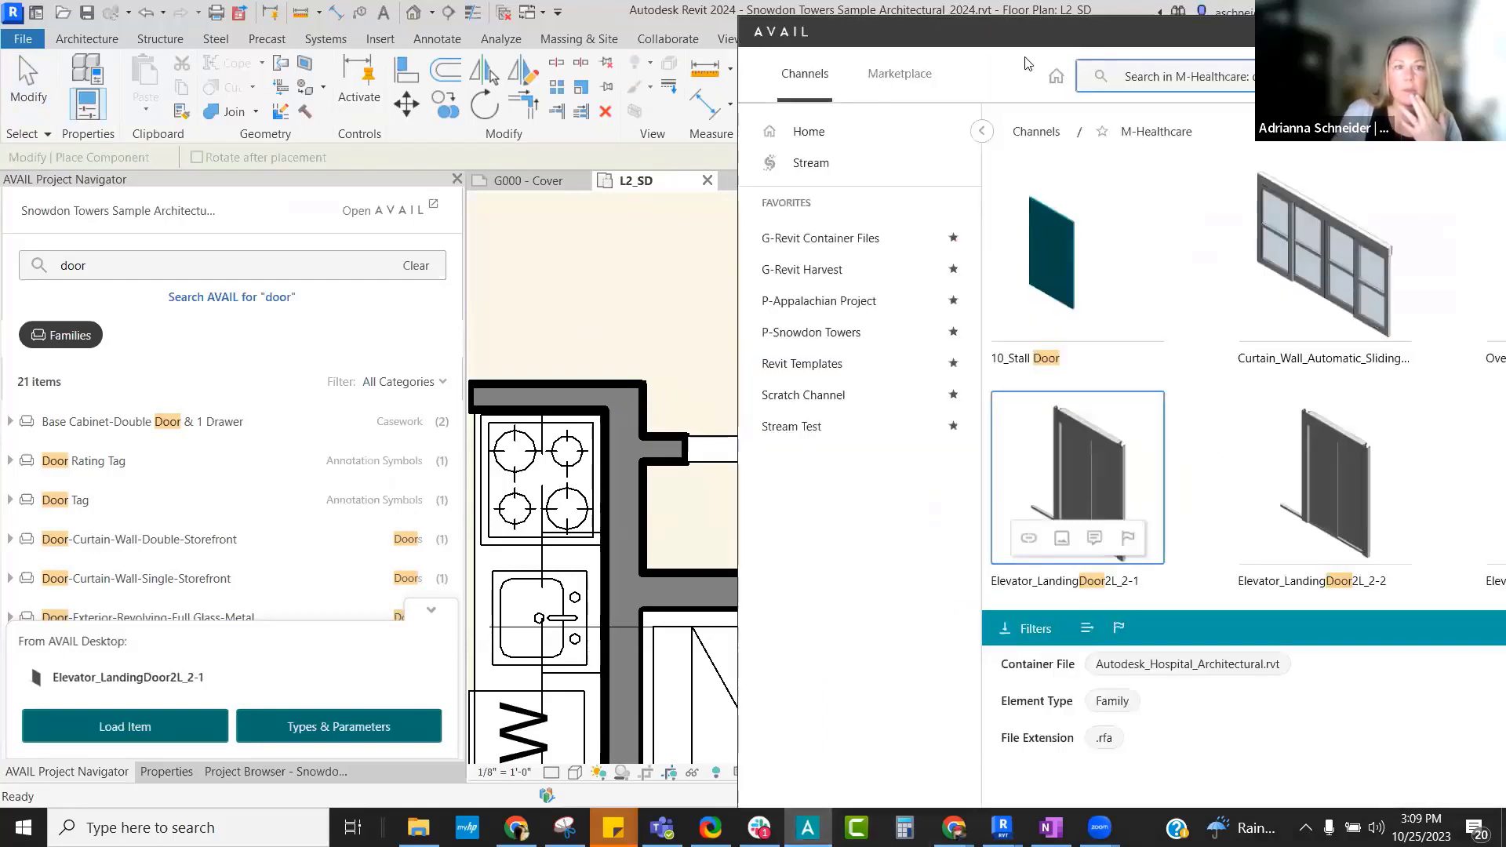
{"action": "key", "text": "super+Up"}
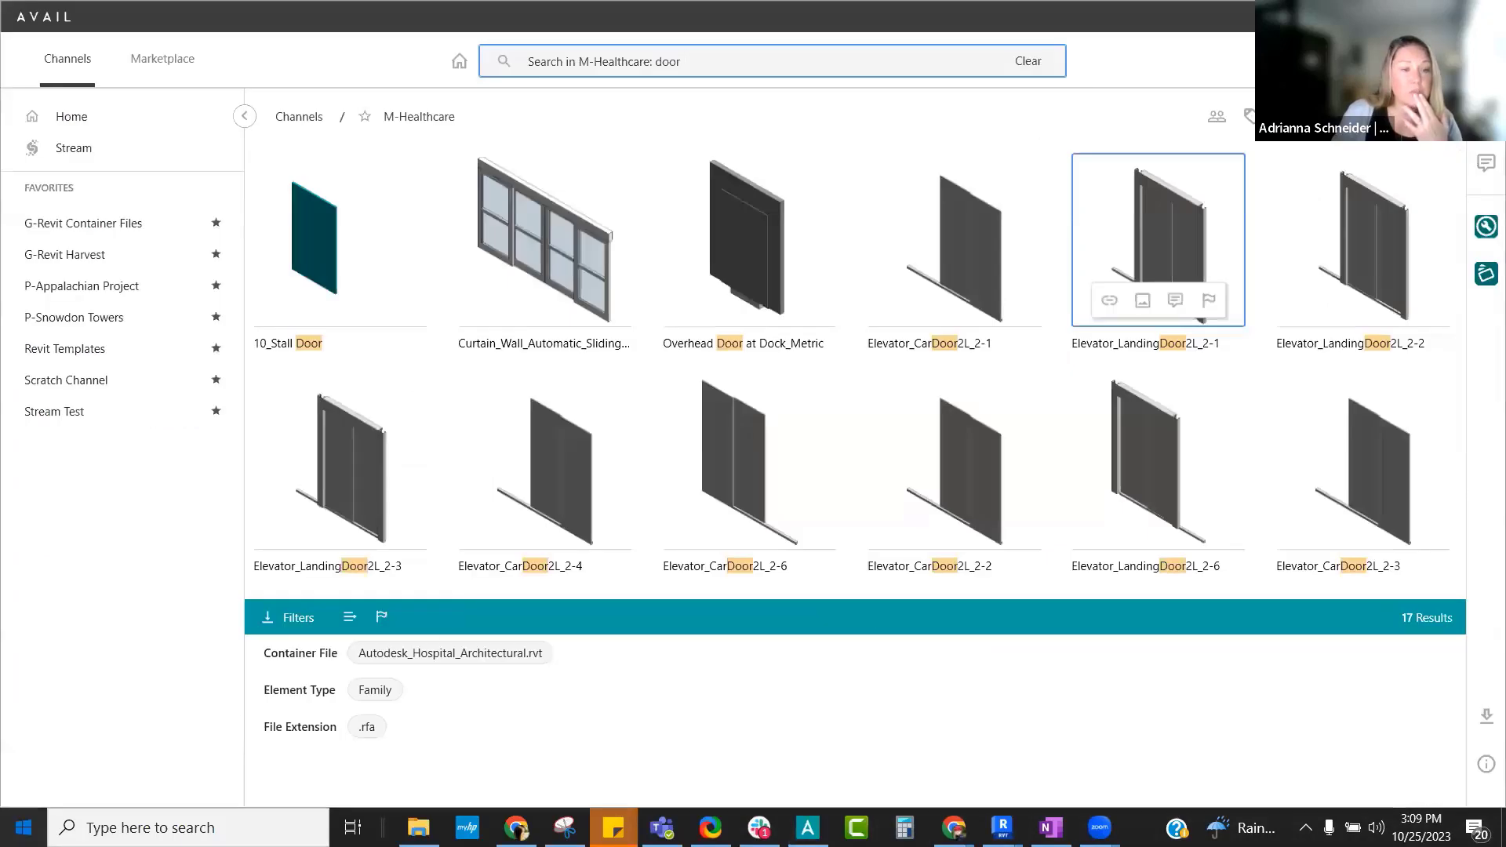
- Create a blank PowerPoint presentation, then clear AVAIL's door search back to Channels home
{"action": "left_click", "coordinate": [23, 828]}
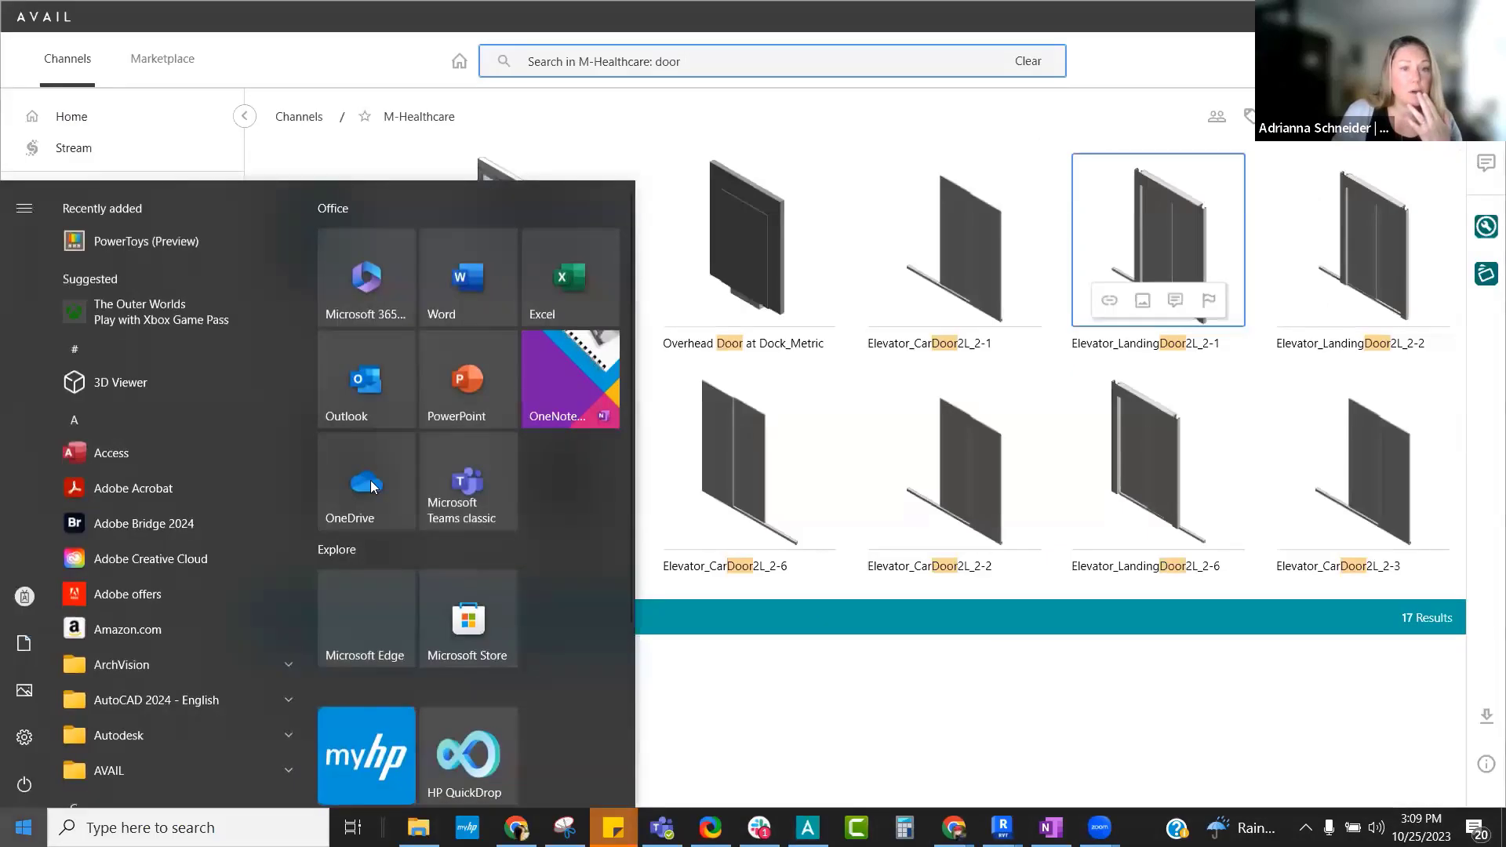
{"action": "left_click", "coordinate": [471, 359]}
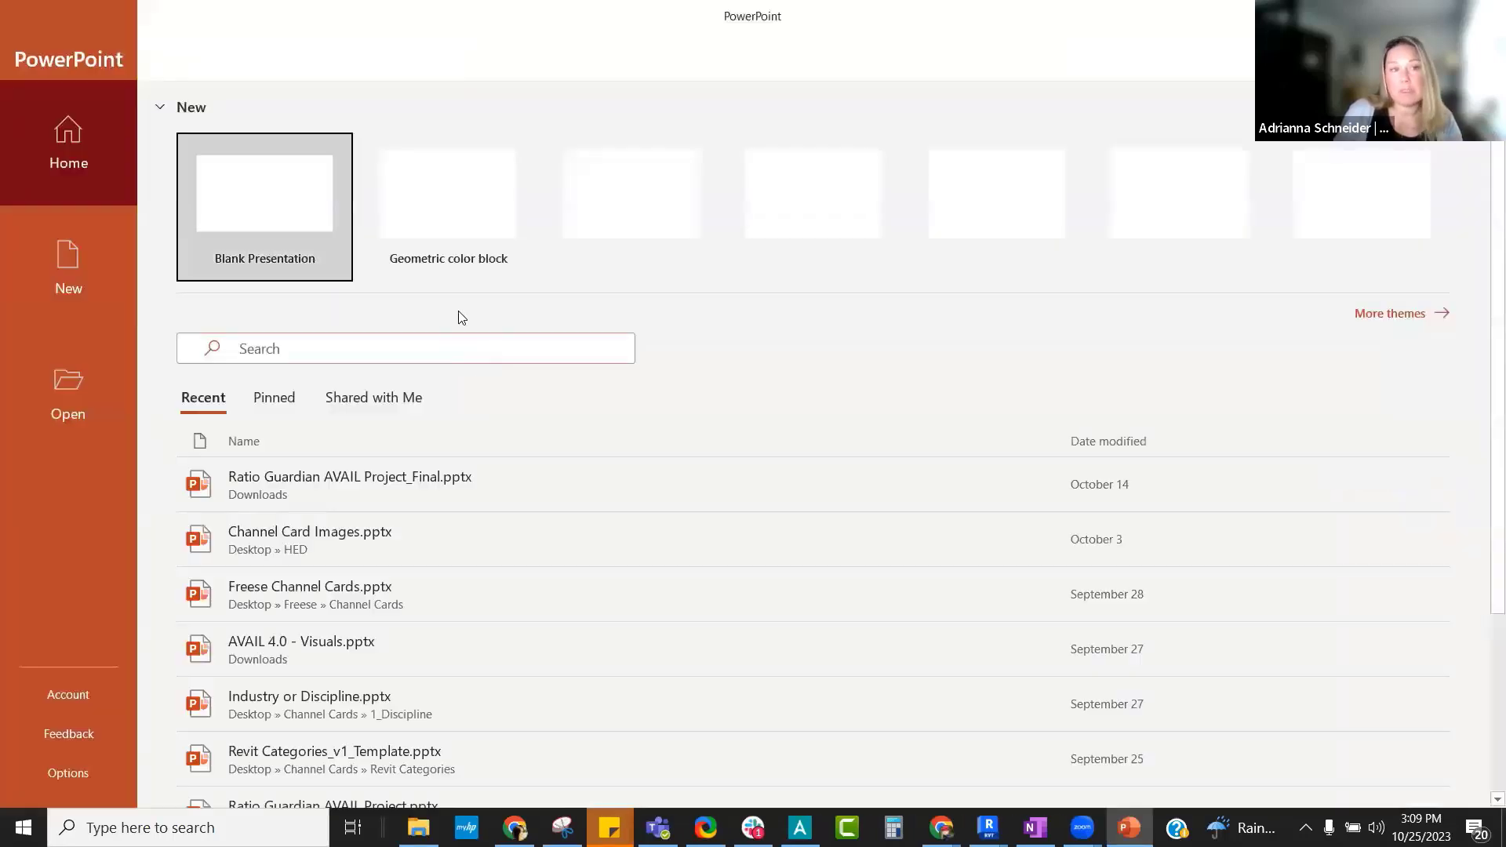
{"action": "left_click", "coordinate": [267, 204]}
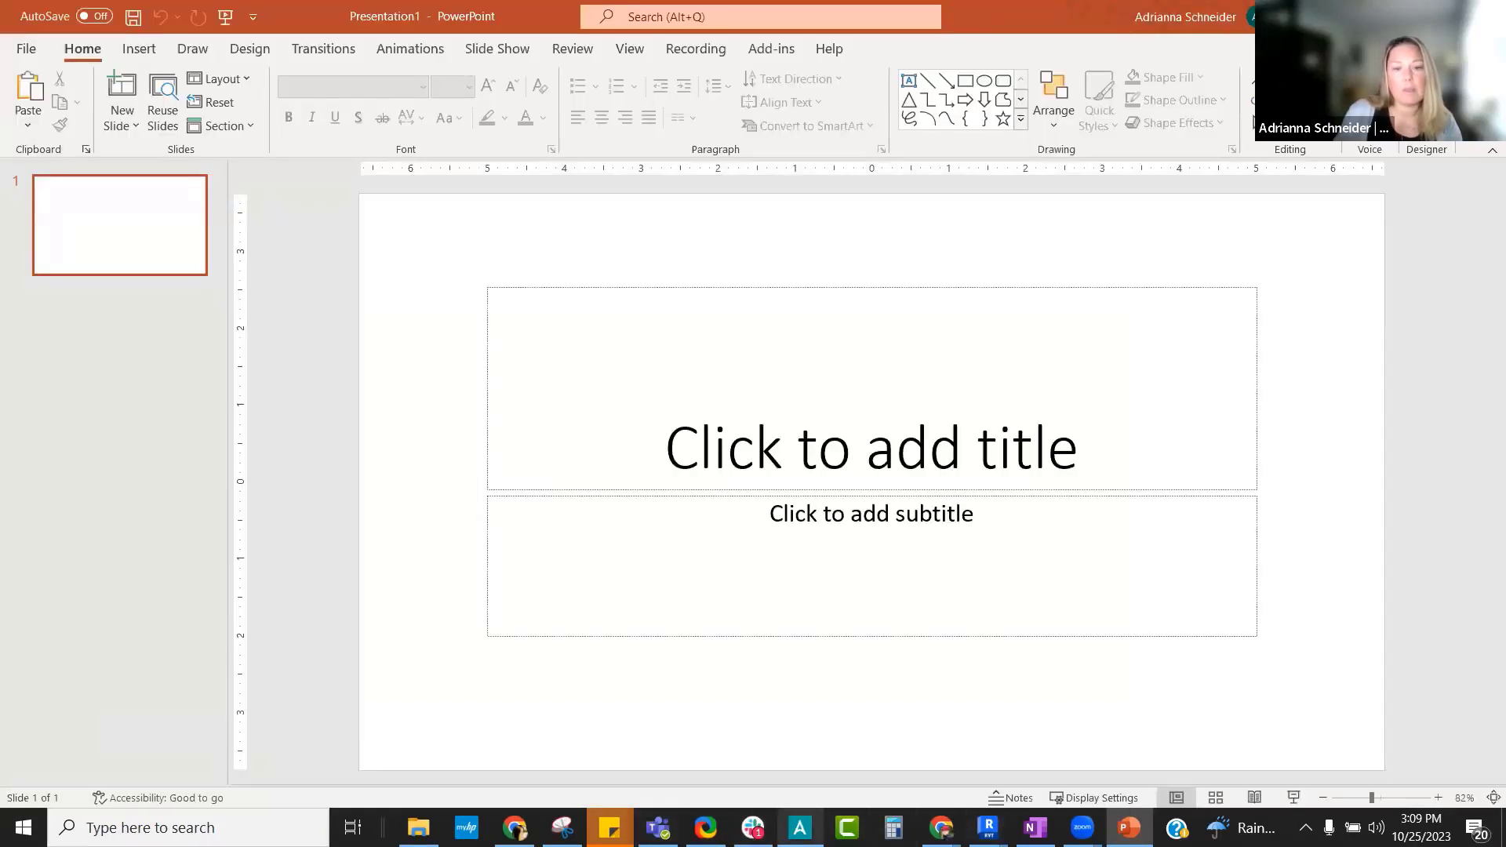
{"action": "left_click", "coordinate": [799, 827]}
{"action": "left_click", "coordinate": [82, 126]}
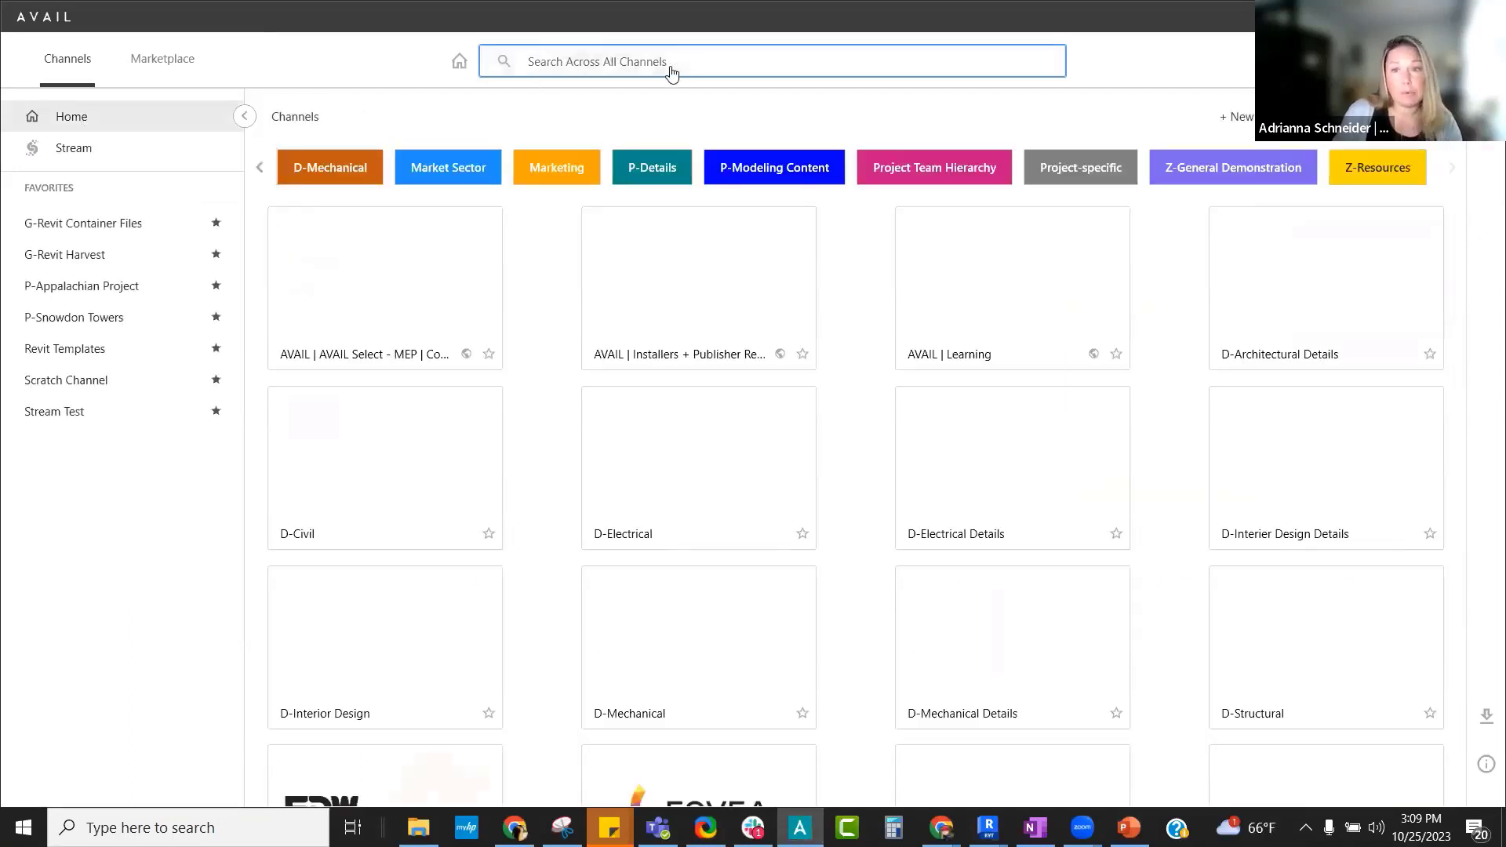
- Filter R-Rendered Images under Marketing to the Church sector and place AVAIL beside PowerPoint
{"action": "left_click", "coordinate": [566, 169]}
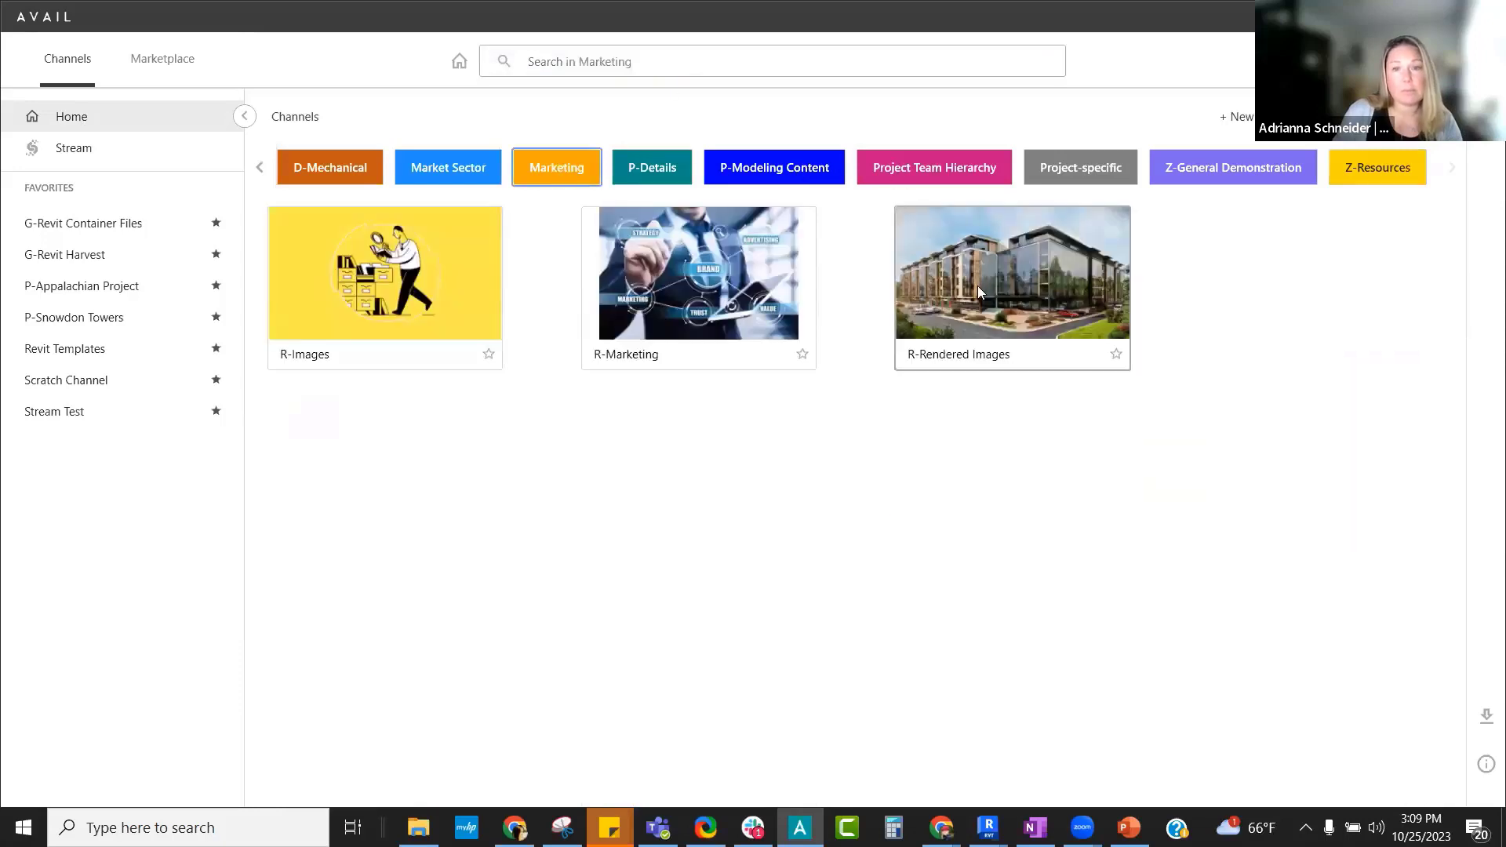
{"action": "left_click", "coordinate": [980, 292]}
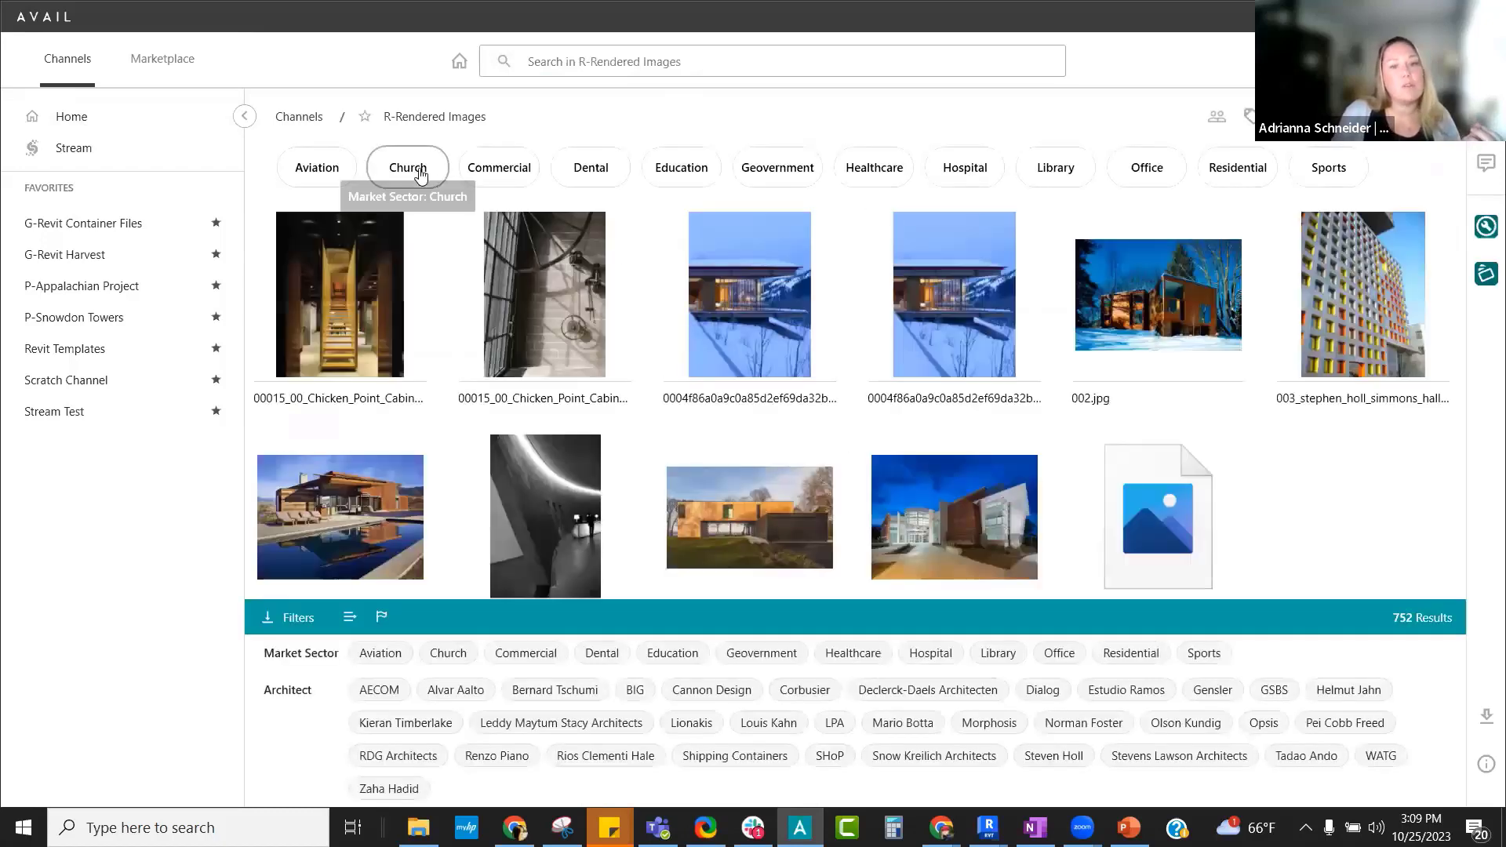
{"action": "left_click", "coordinate": [421, 175]}
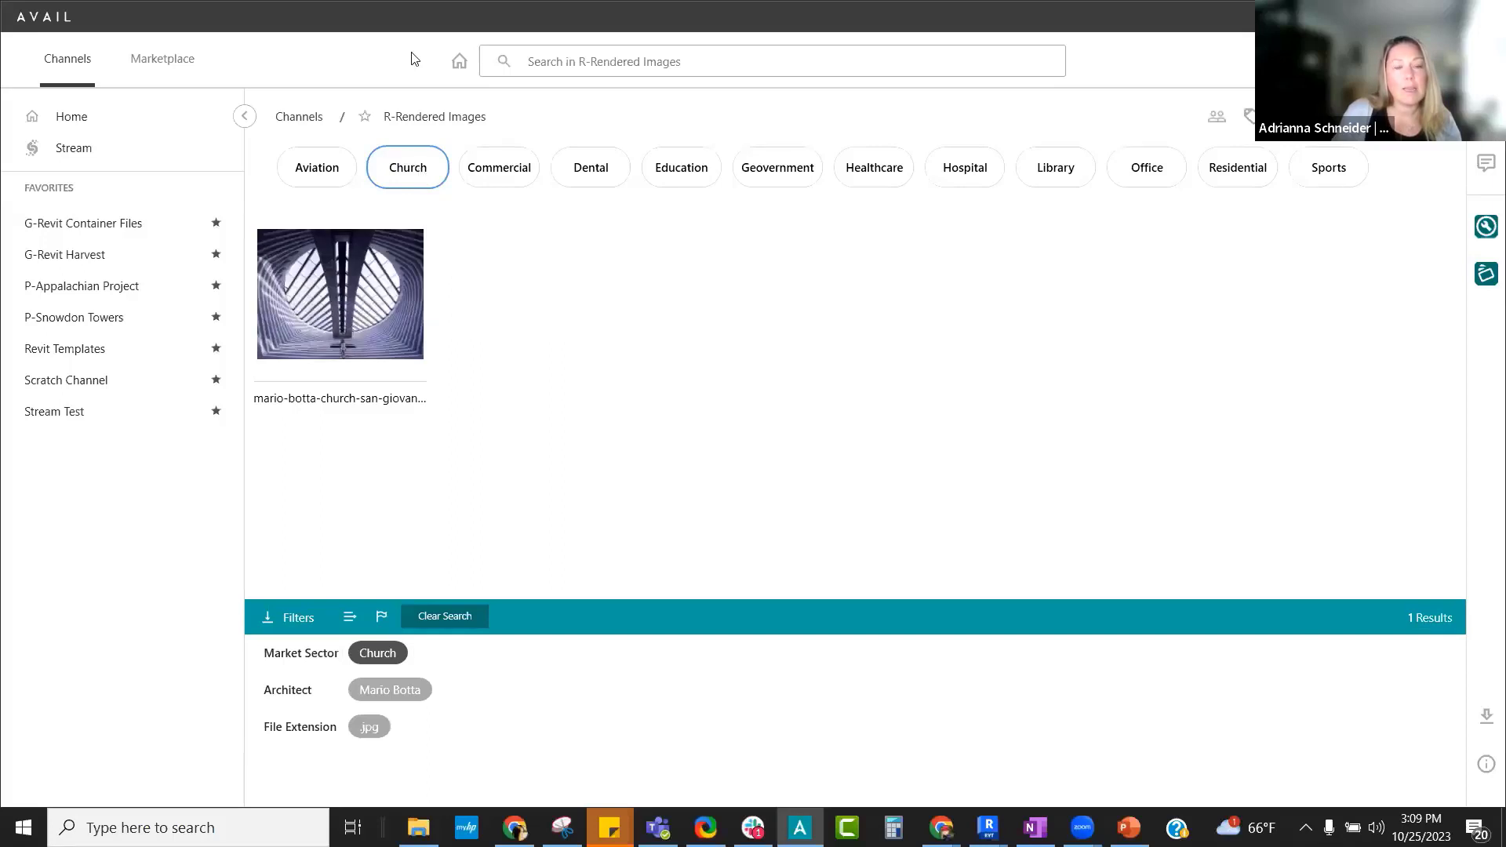
{"action": "key", "text": "alt+Tab"}
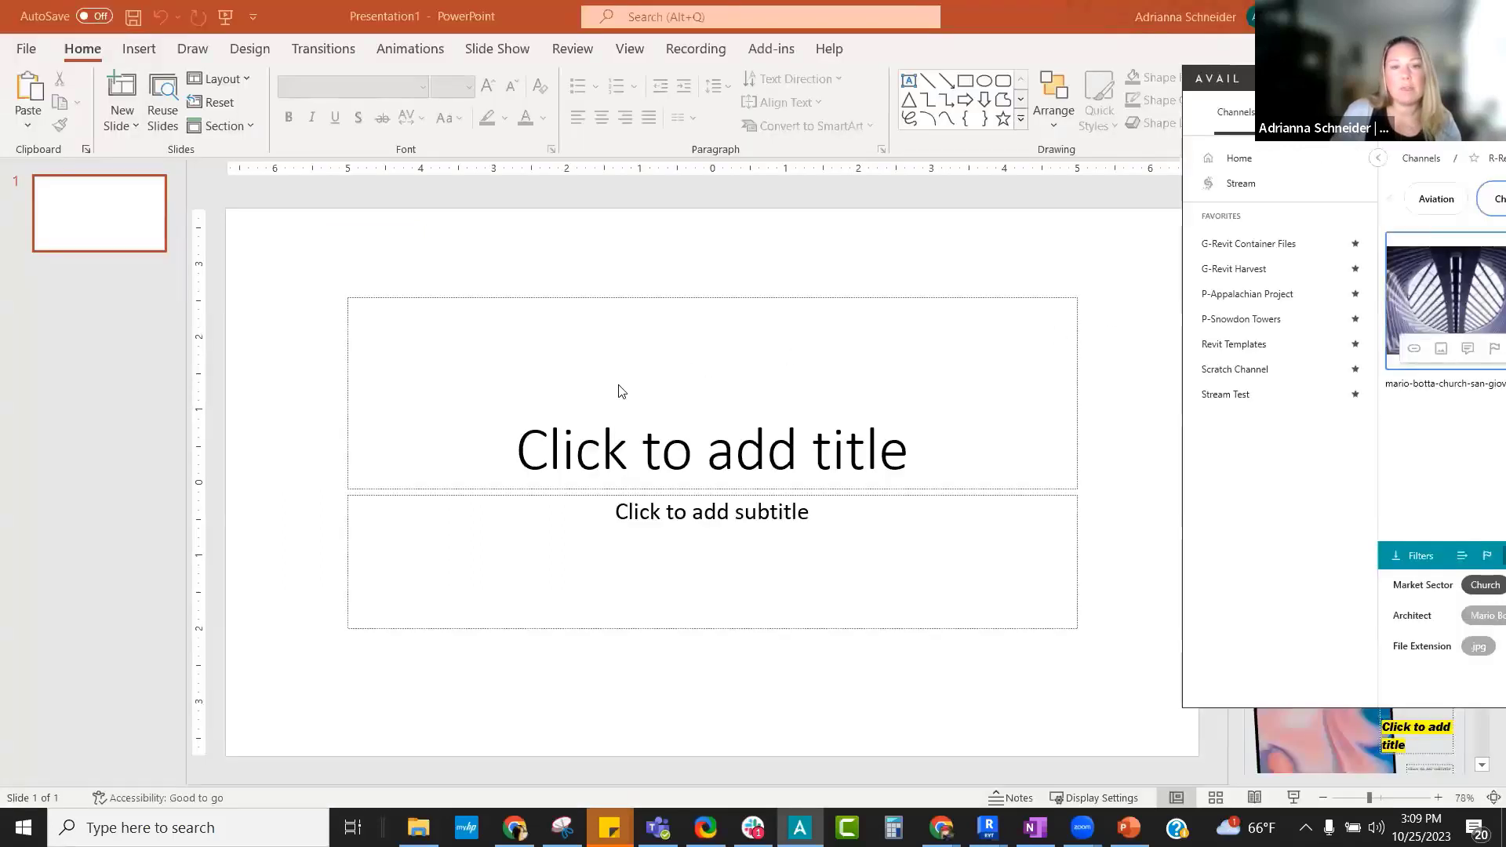
- Place the church rendering on the title slide with the fourth Design Ideas layout, then return AVAIL home
{"action": "double_click", "coordinate": [1436, 287]}
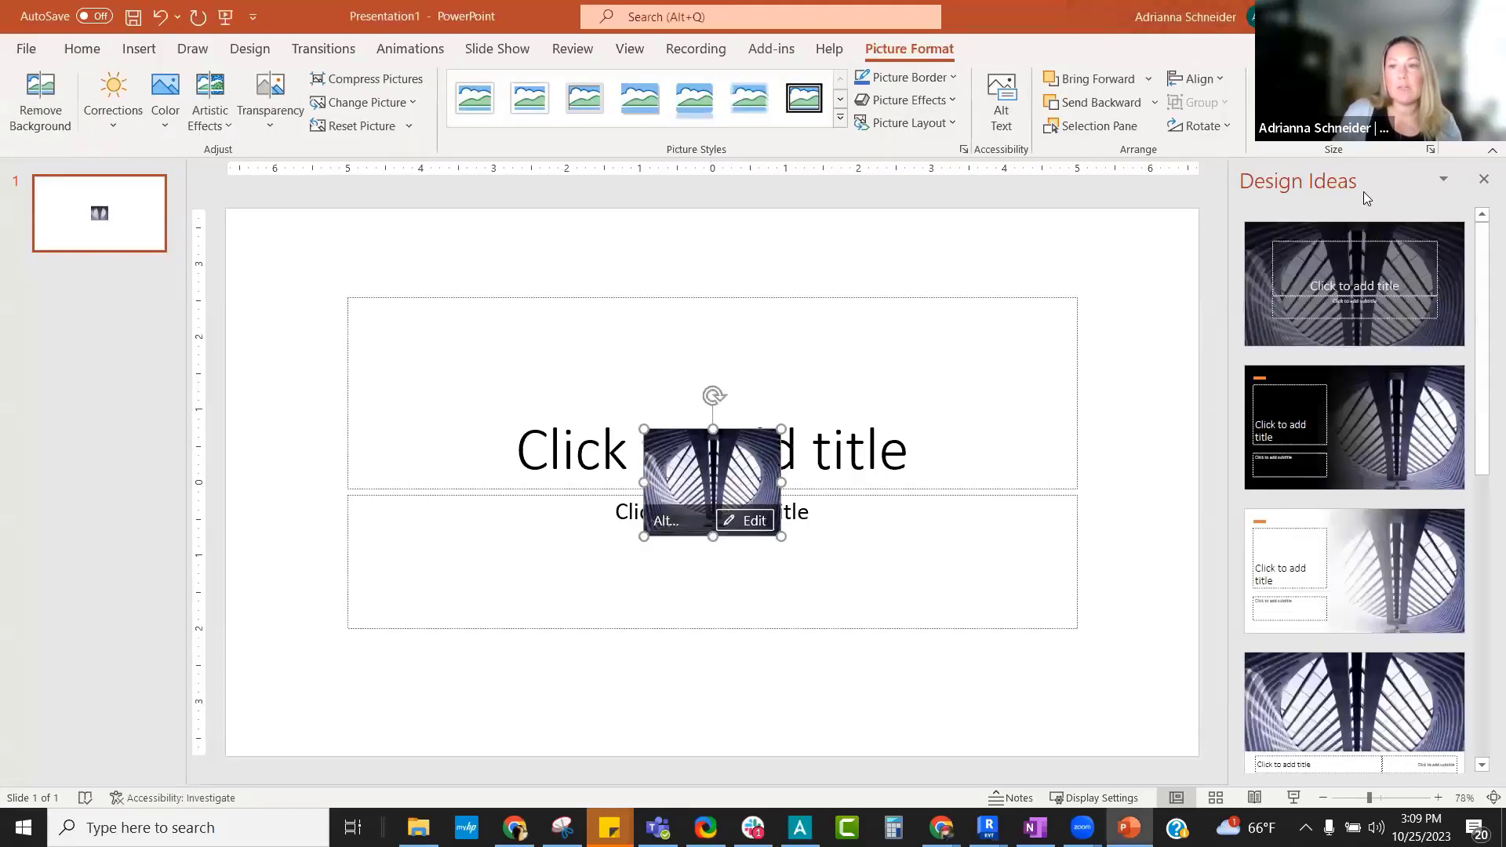
{"action": "left_click", "coordinate": [1377, 710]}
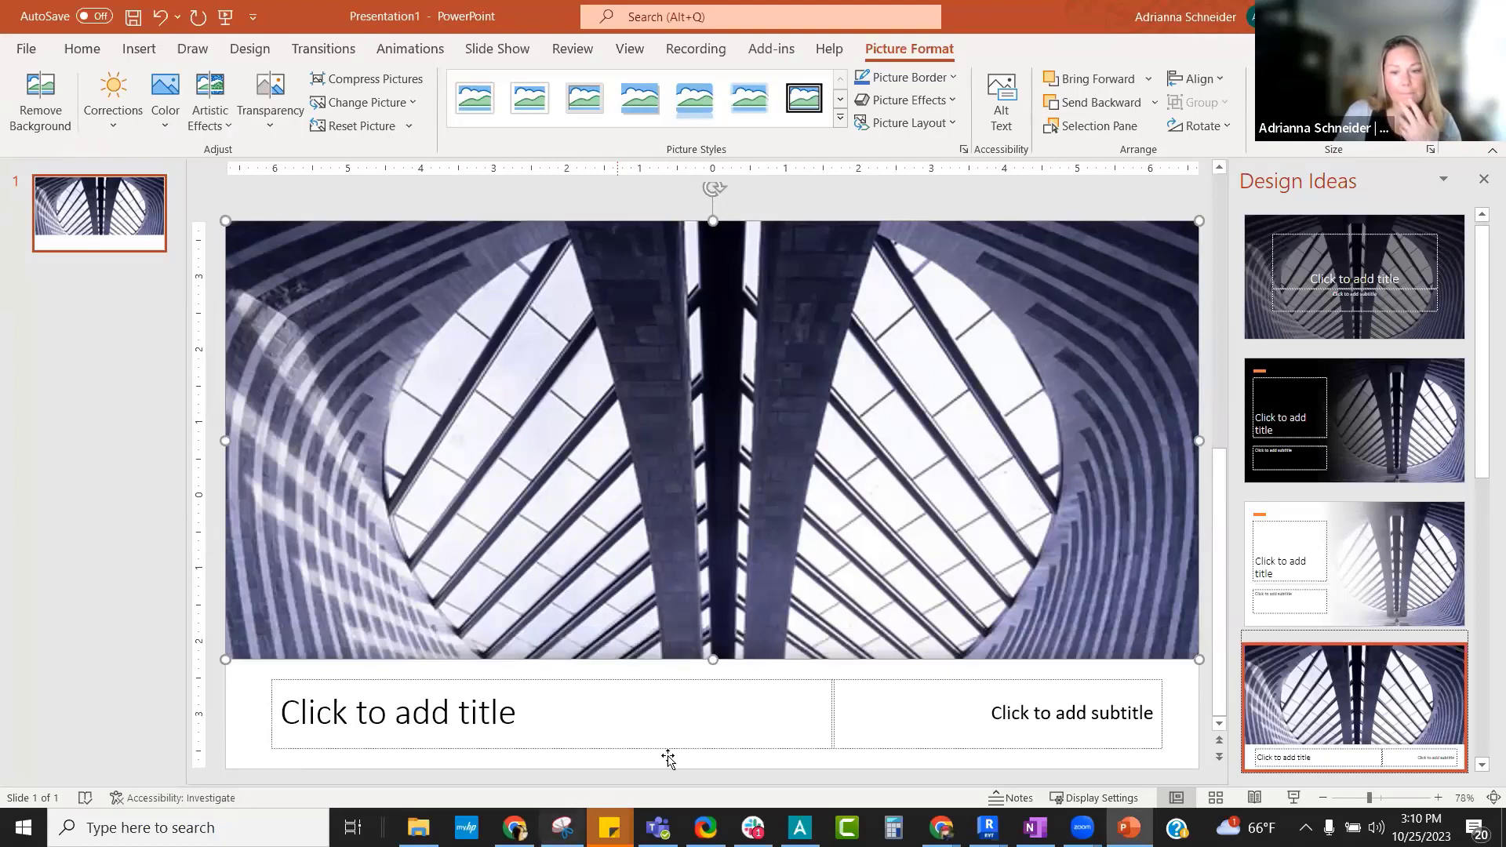
{"action": "key", "text": "alt+Tab"}
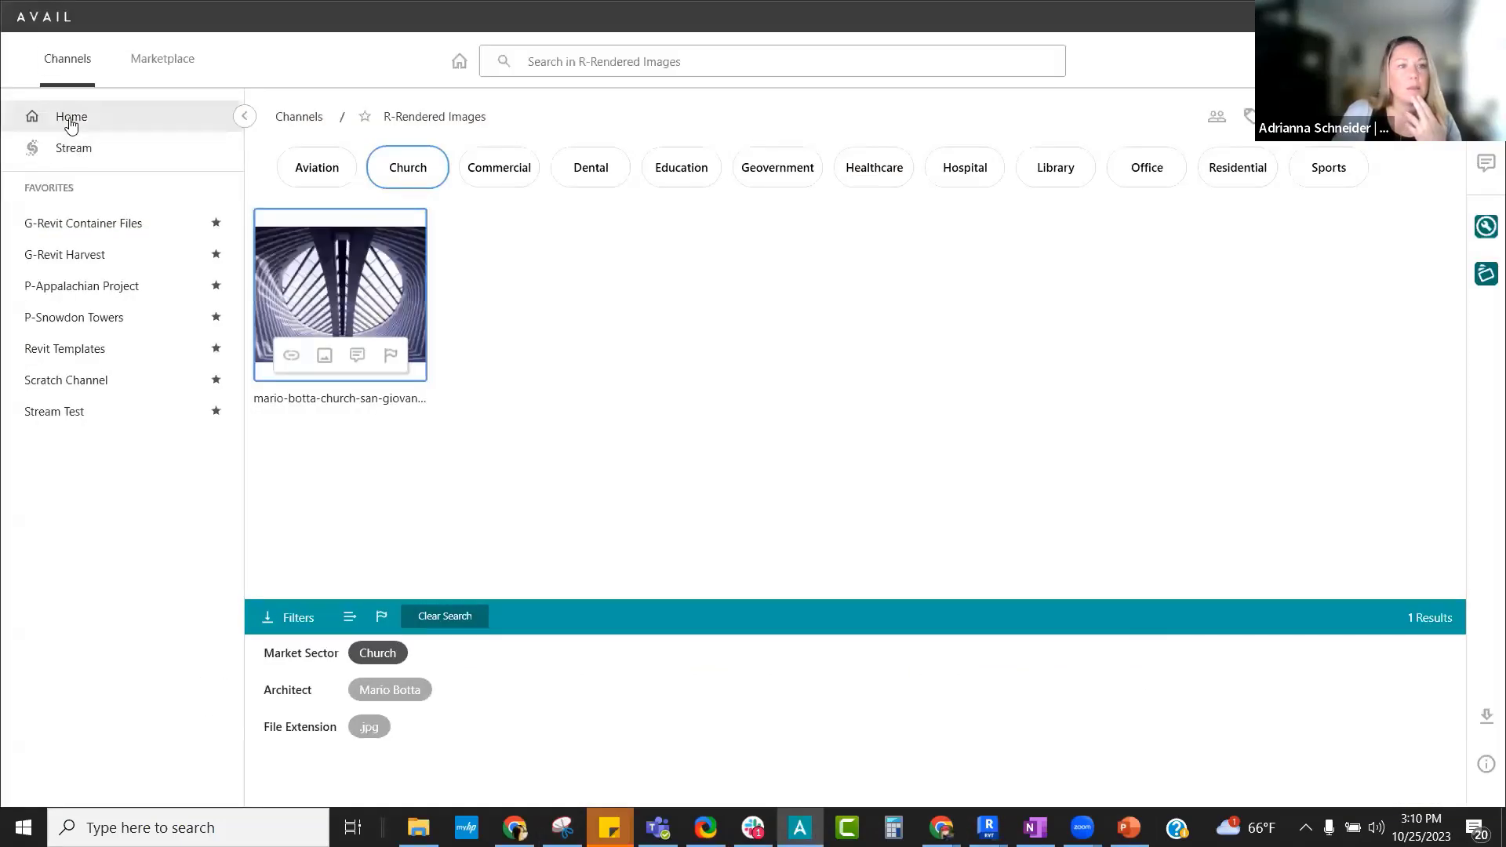
{"action": "left_click", "coordinate": [68, 121]}
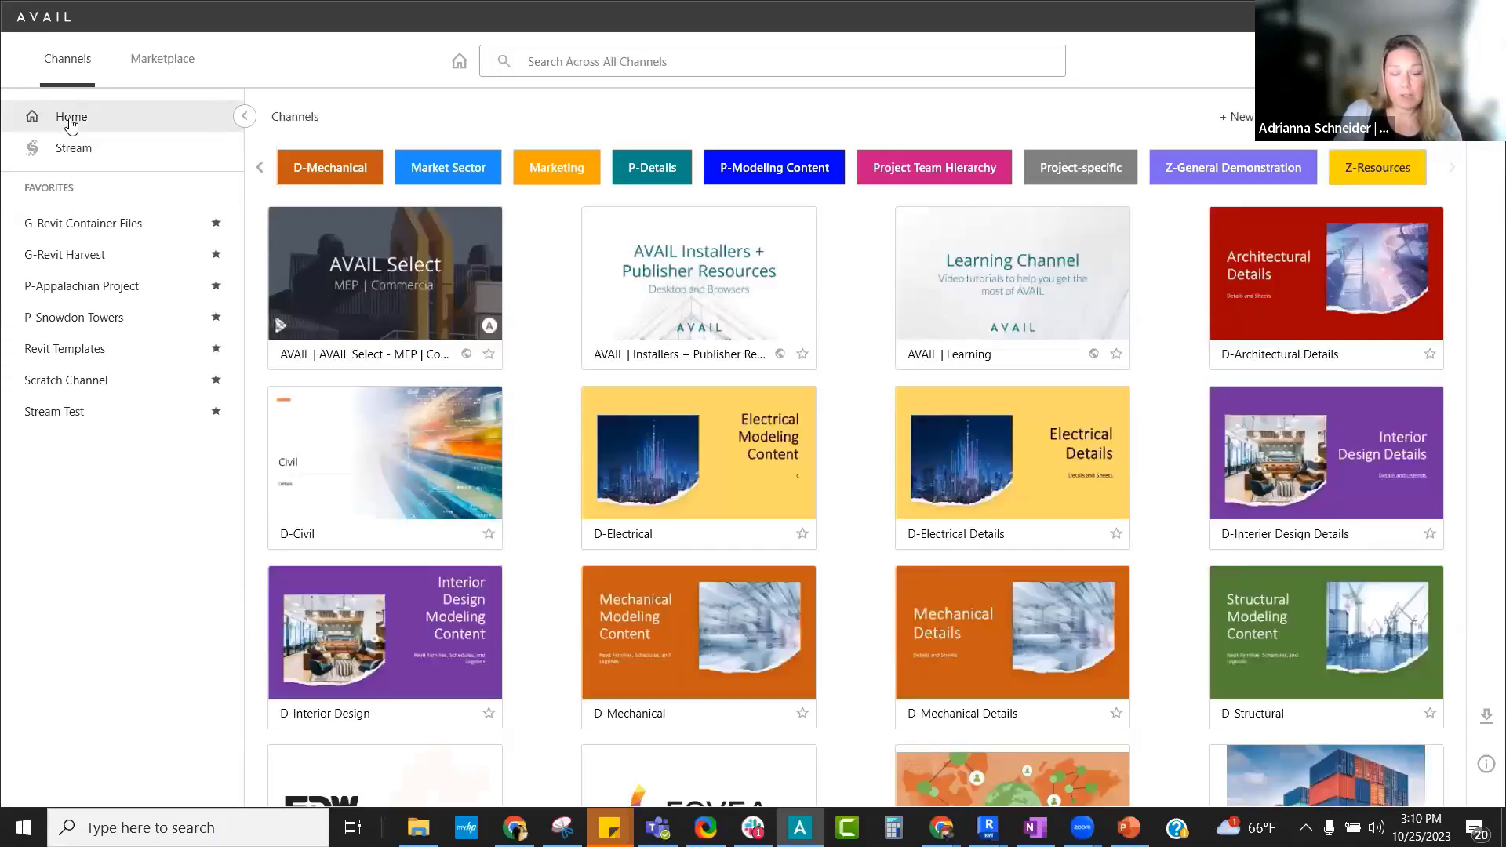
- Open D-Architectural Details and preview Handrail Detail with its UPDATED stainless steel panel note
{"action": "left_click", "coordinate": [1253, 311]}
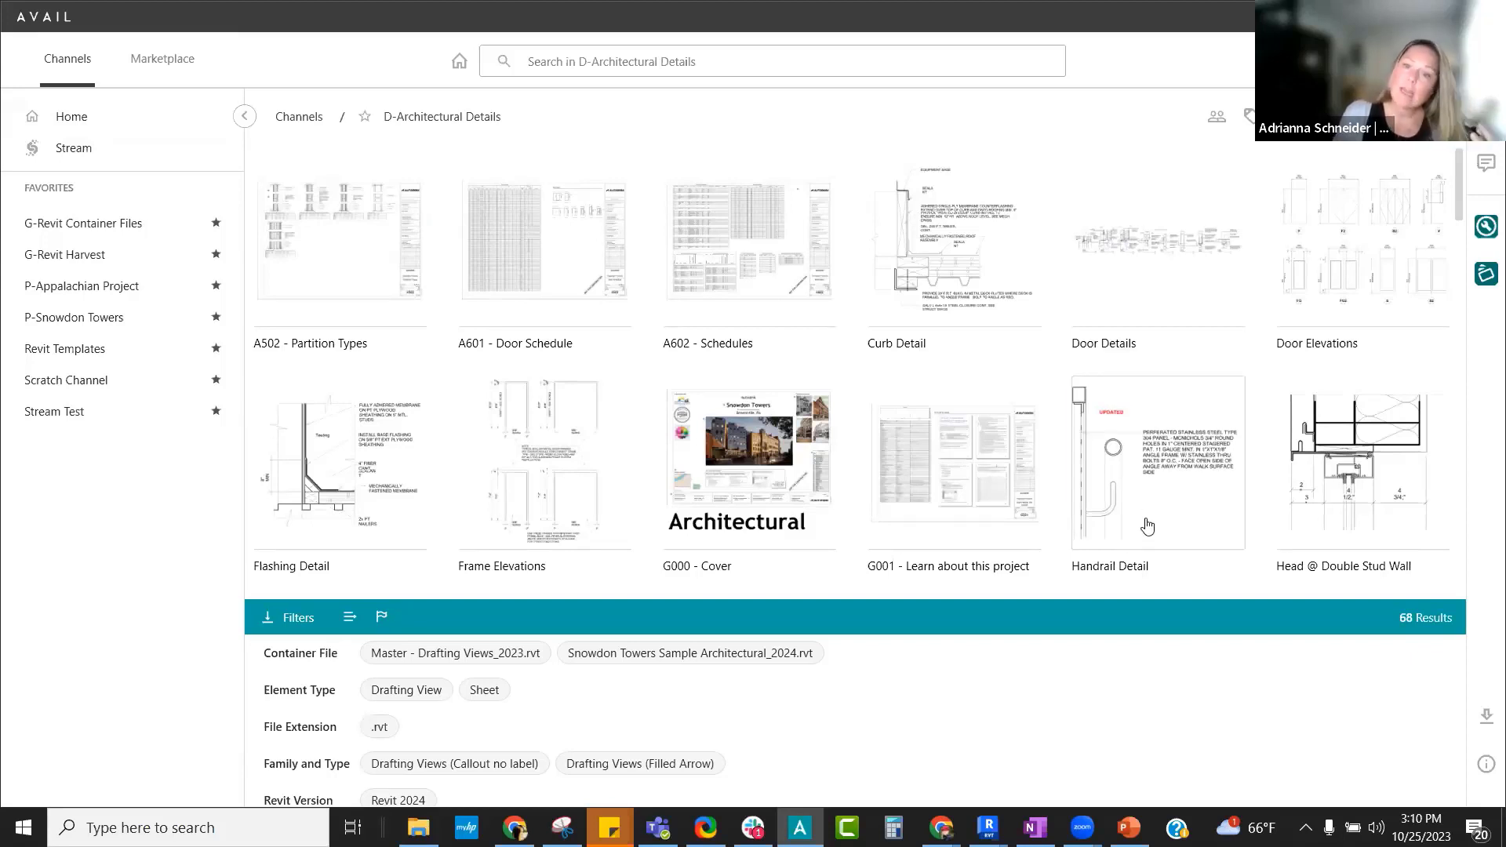
{"action": "mouse_move", "coordinate": [1145, 525]}
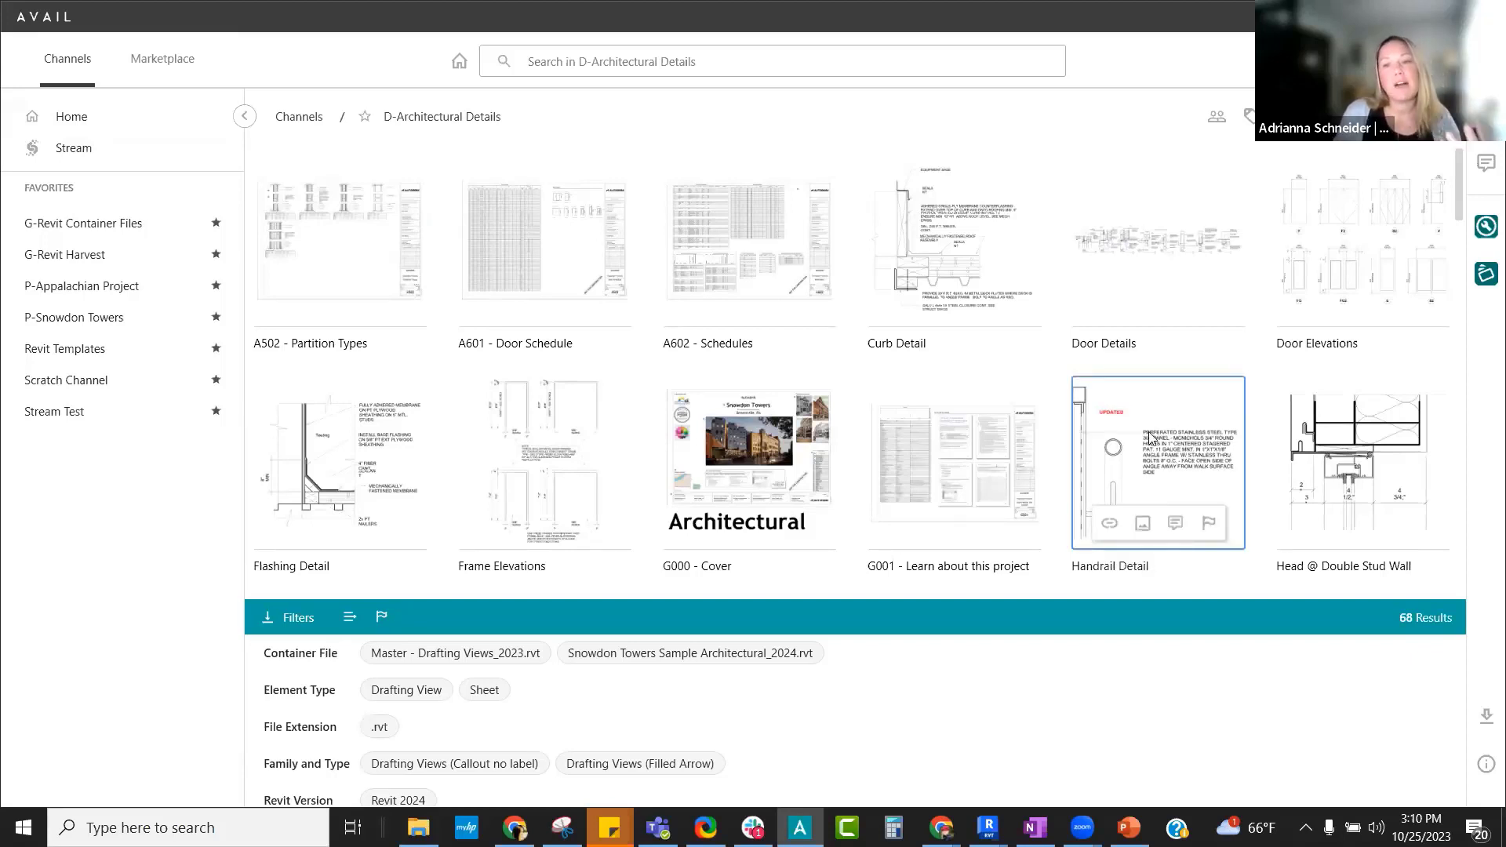
{"action": "left_click", "coordinate": [1143, 523]}
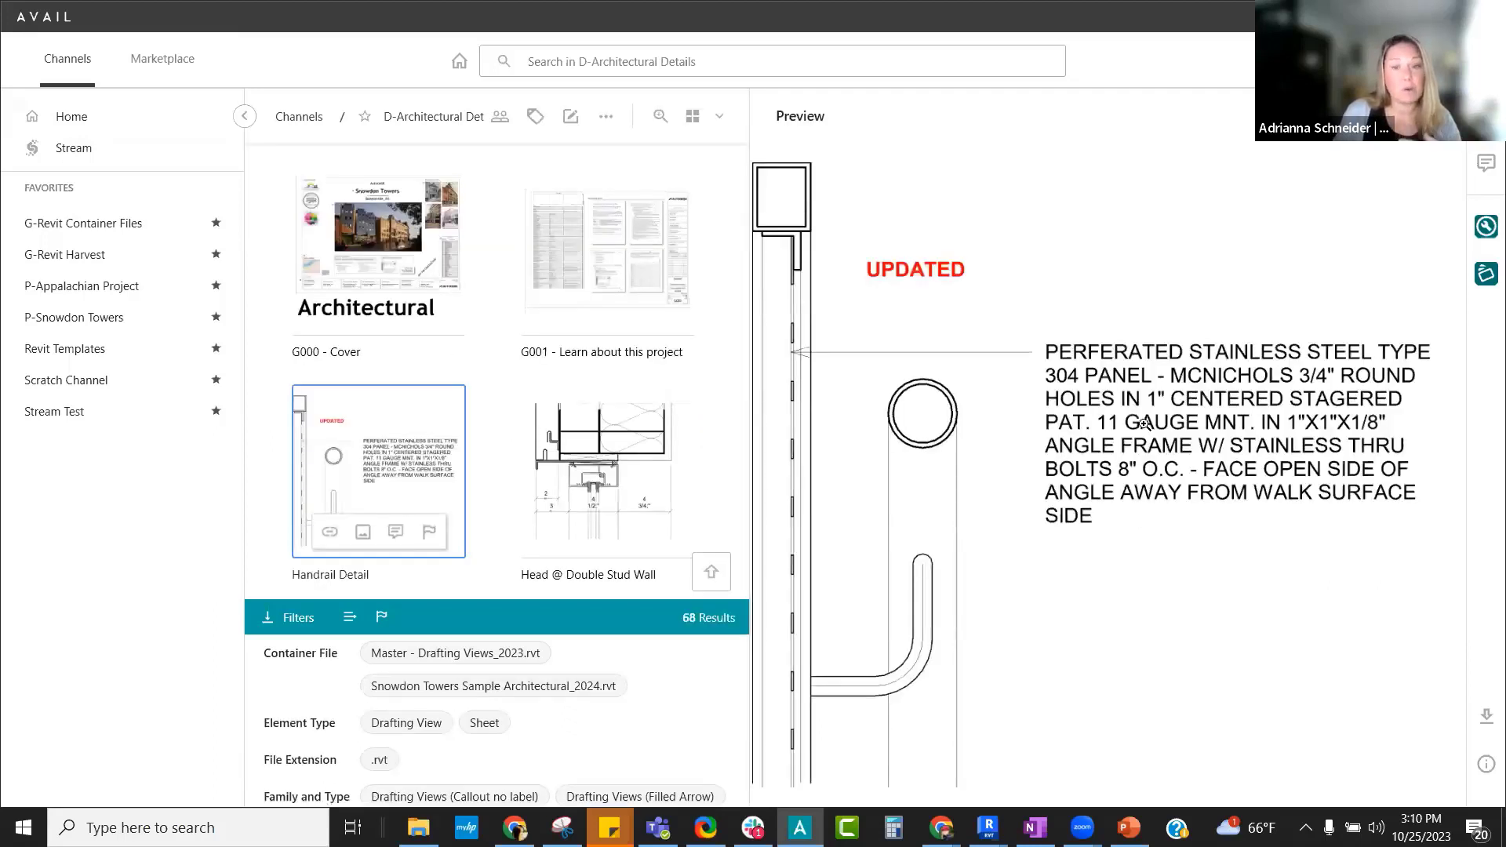
- Copy the Handrail Detail link with Get Link and close the Preview pane
{"action": "right_click", "coordinate": [385, 432]}
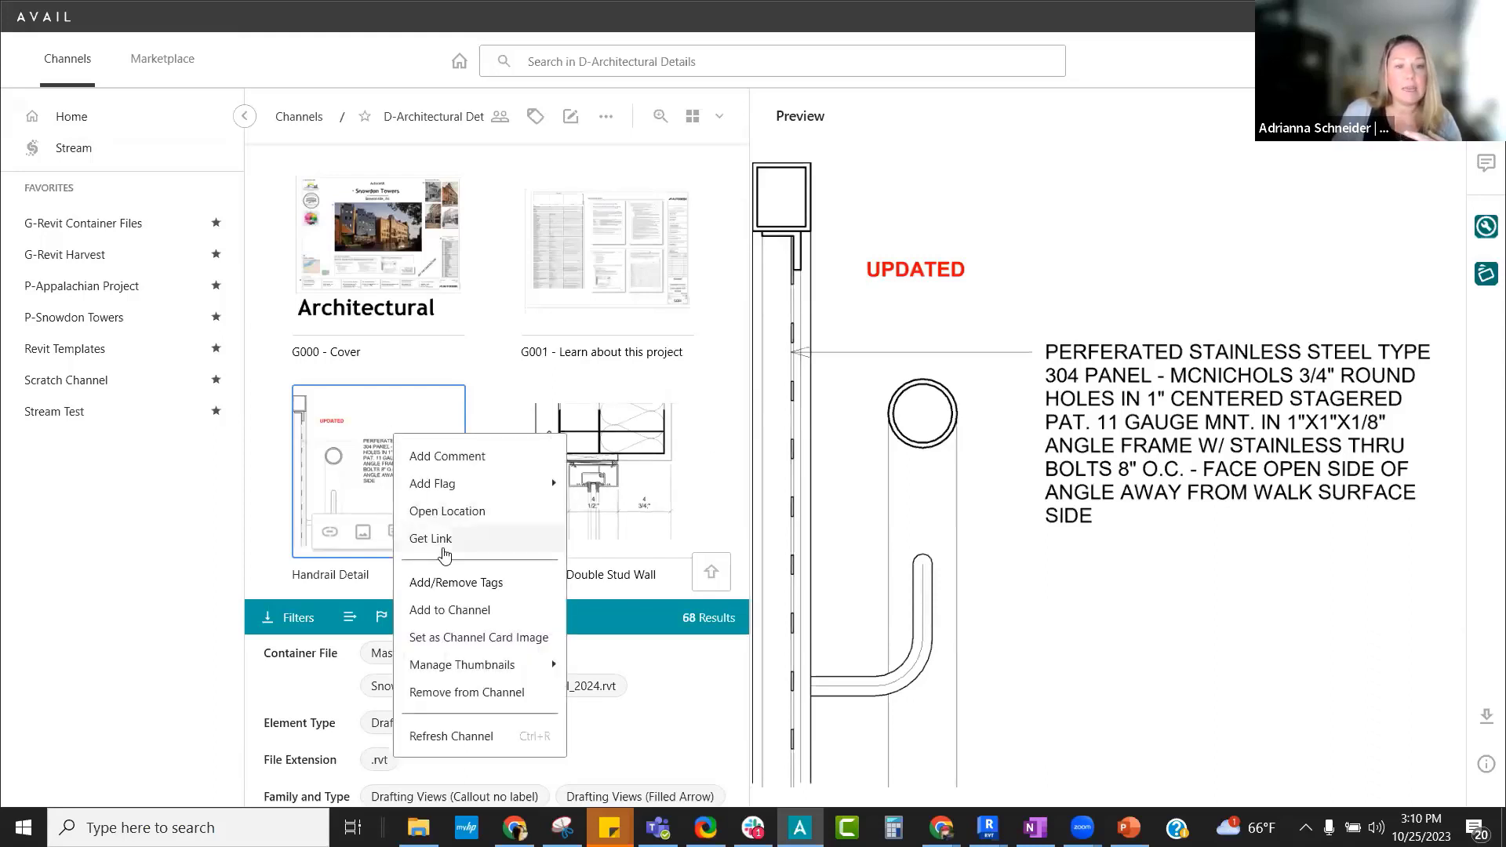
{"action": "left_click", "coordinate": [444, 549]}
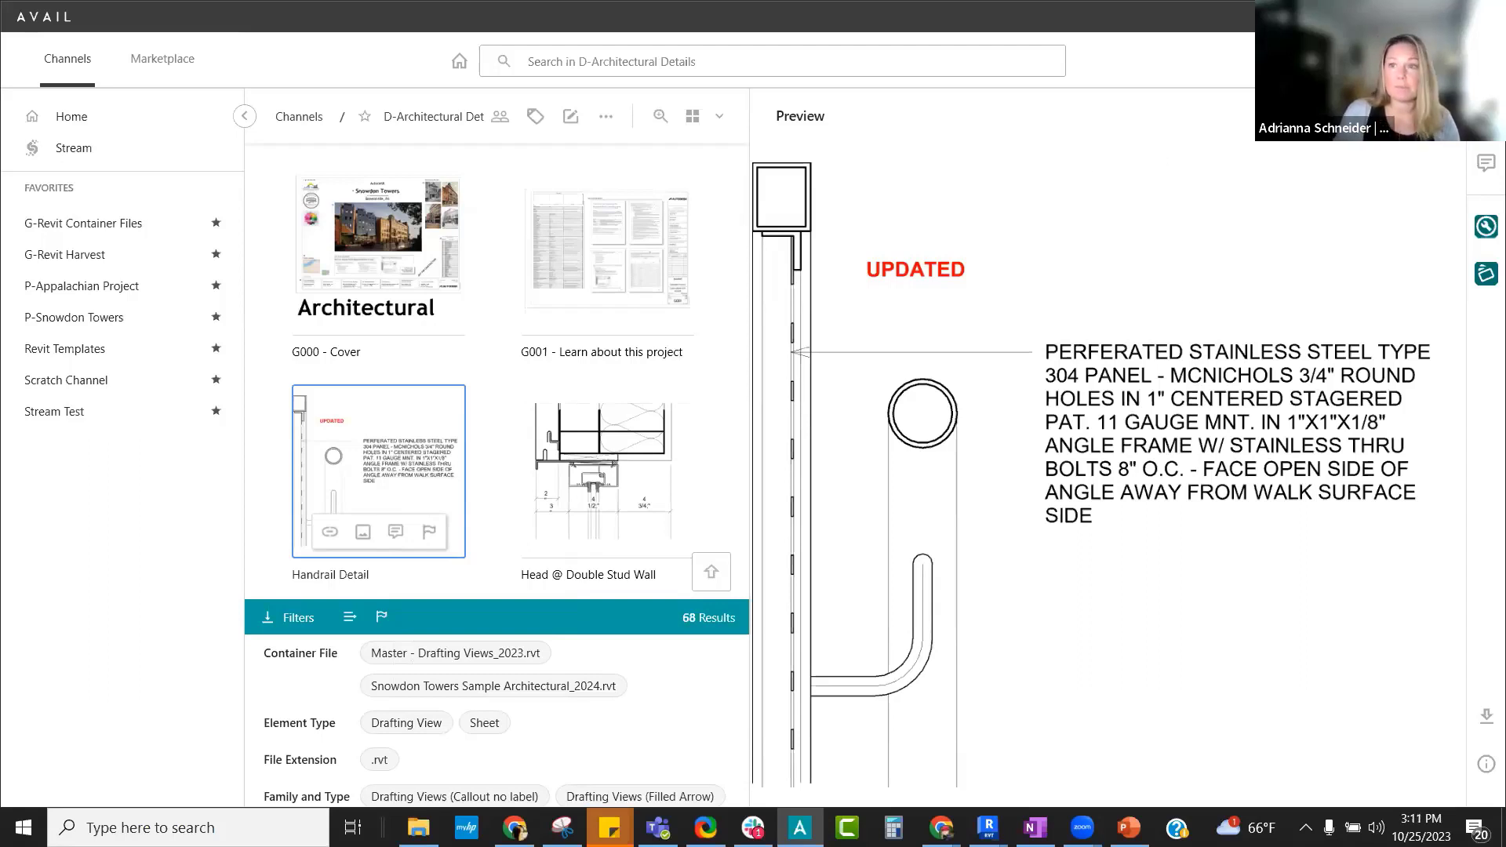
{"action": "left_click", "coordinate": [1452, 117]}
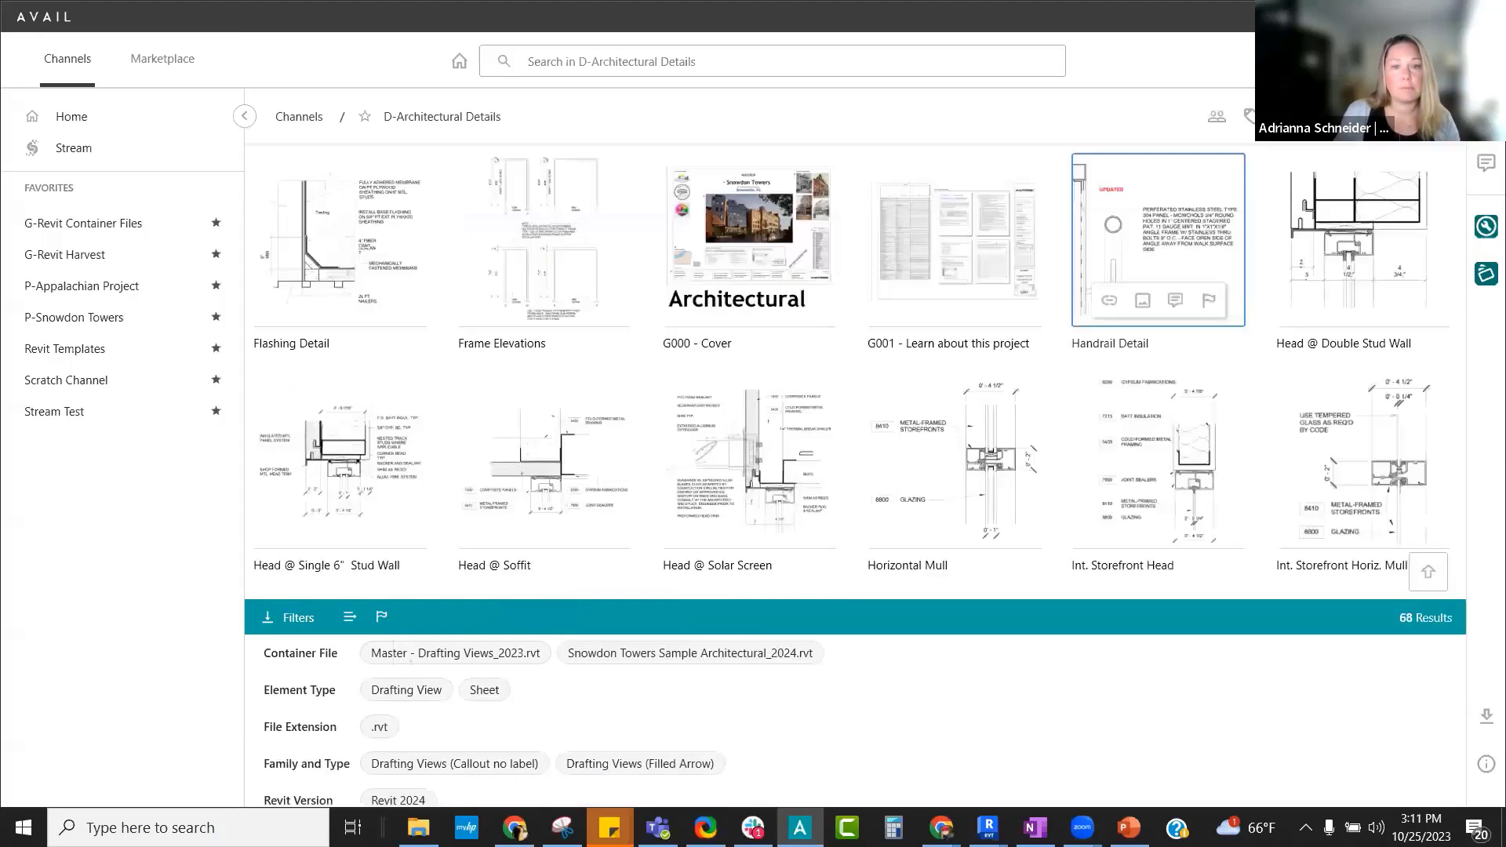
- Return AVAIL to Channels home, then filter AVAIL Analytics' search terms in Chrome to Tag Search
{"action": "left_click", "coordinate": [87, 123]}
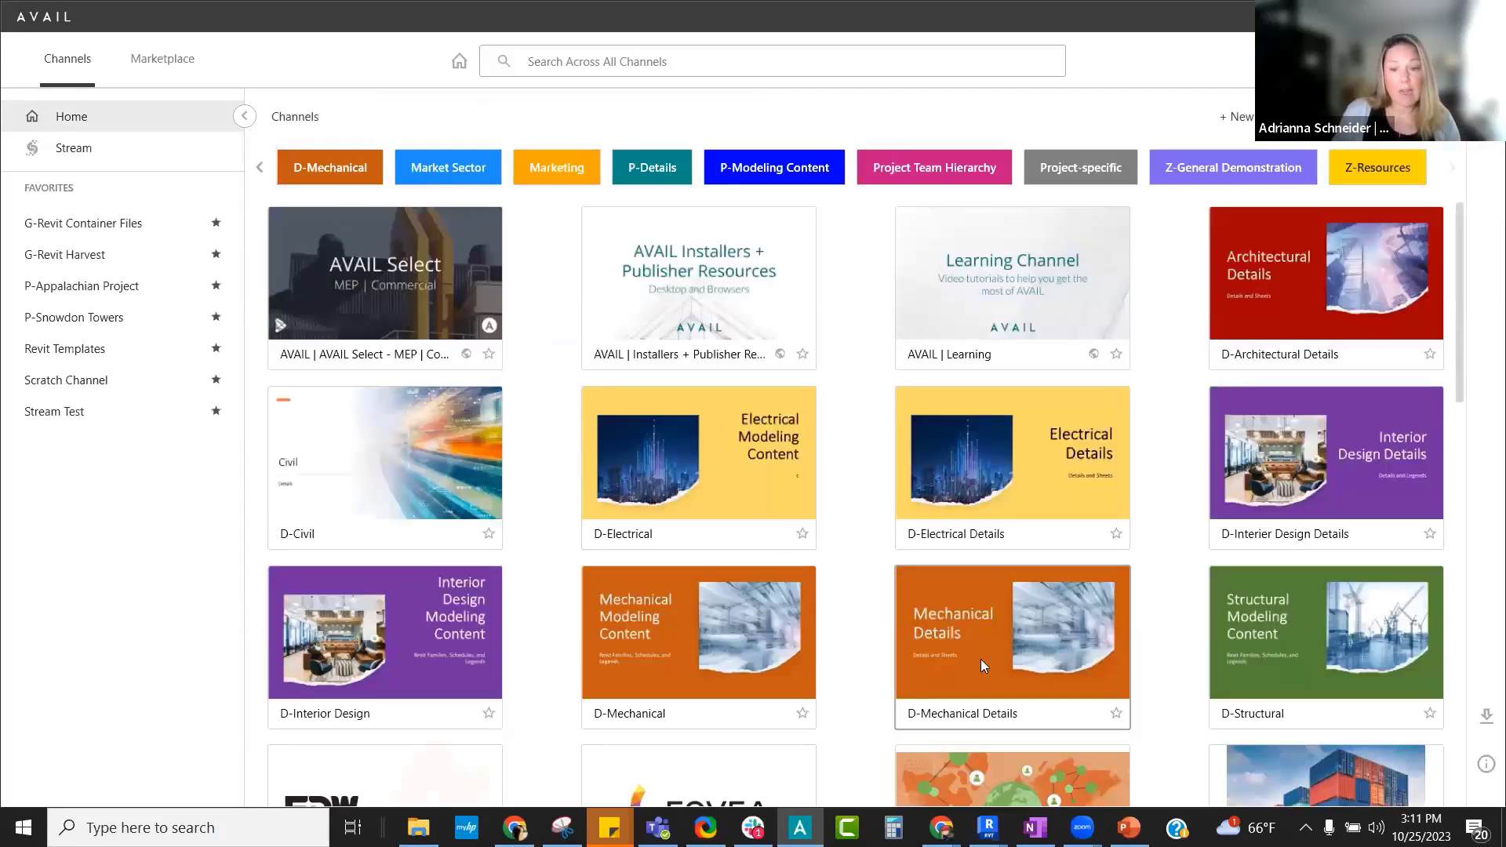
{"action": "mouse_move", "coordinate": [941, 827]}
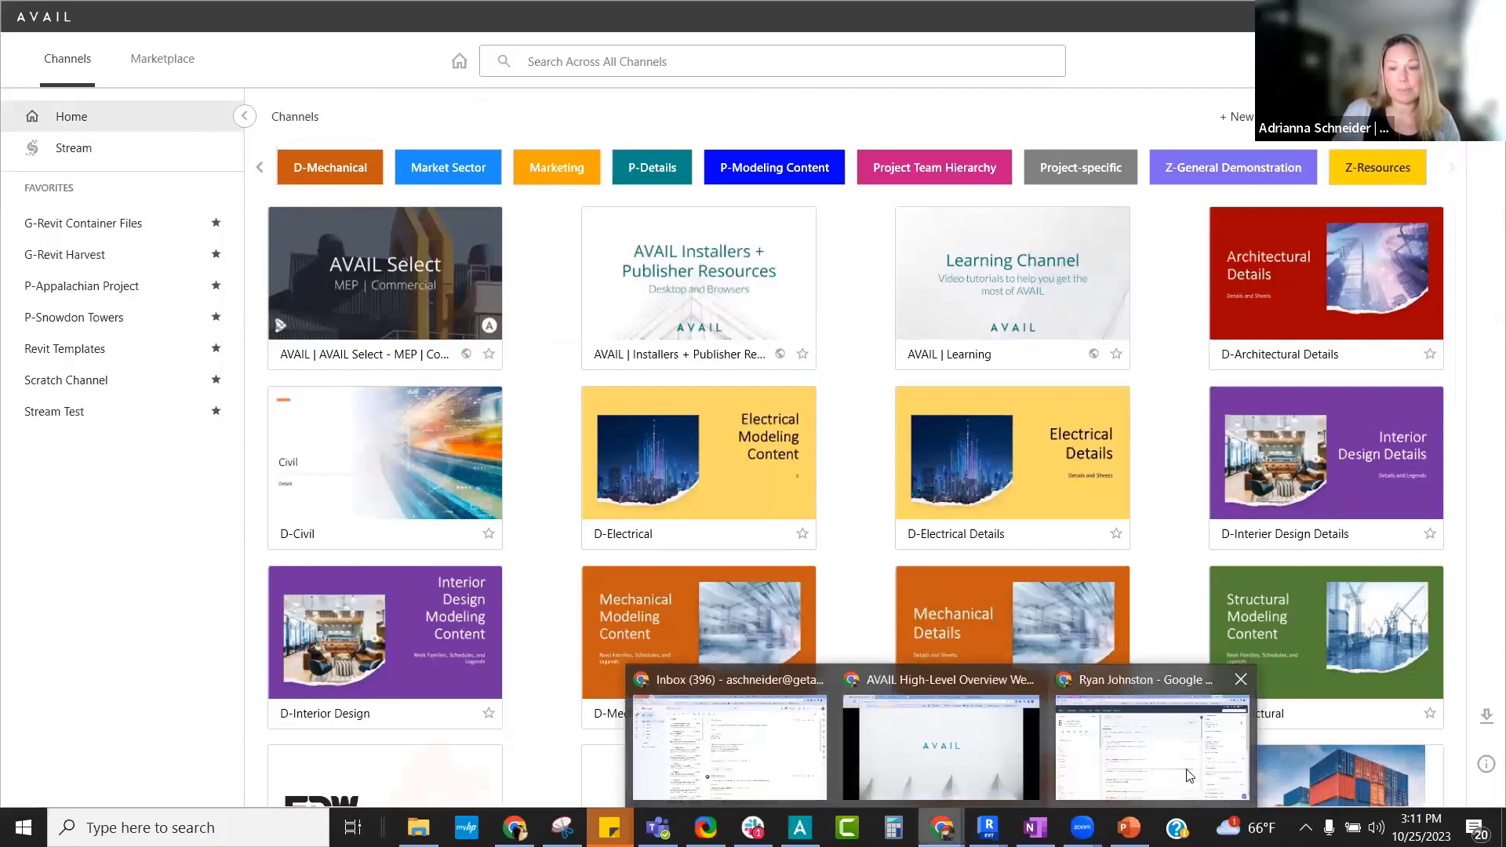
{"action": "left_click", "coordinate": [893, 690]}
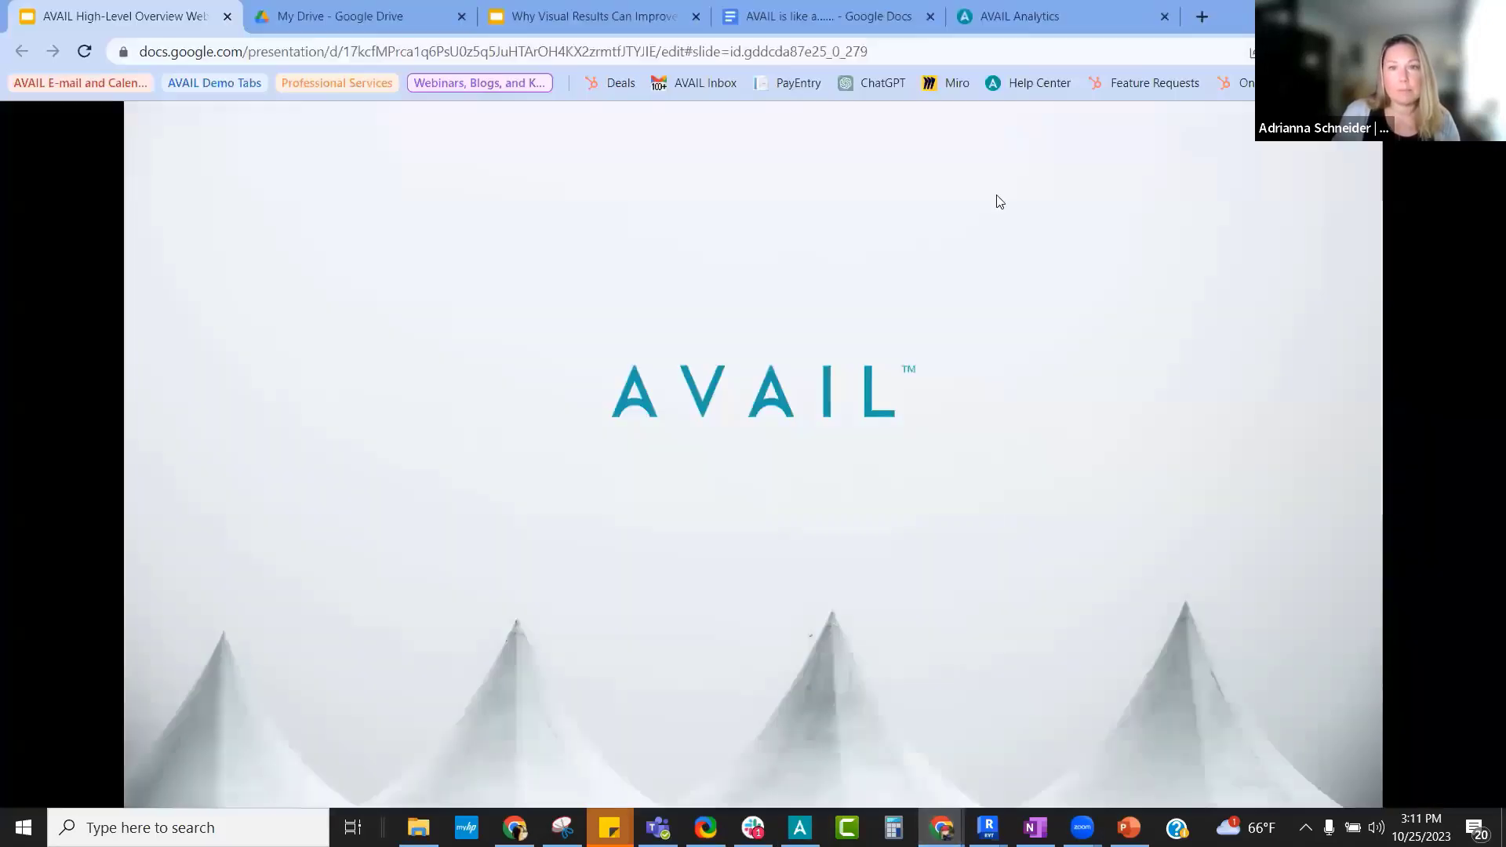
{"action": "left_click", "coordinate": [1006, 28]}
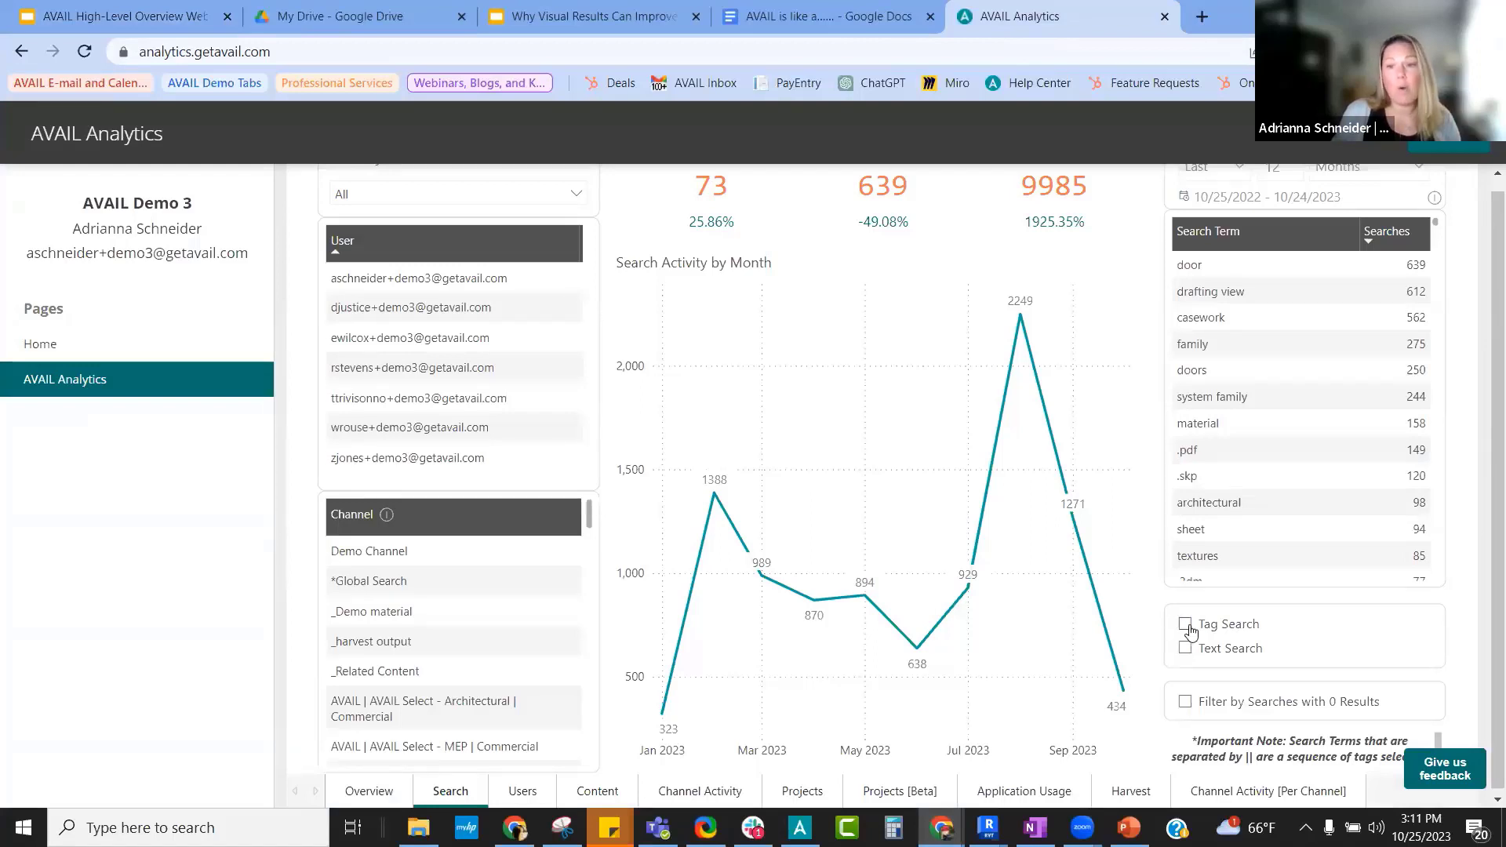
{"action": "left_click", "coordinate": [1186, 625]}
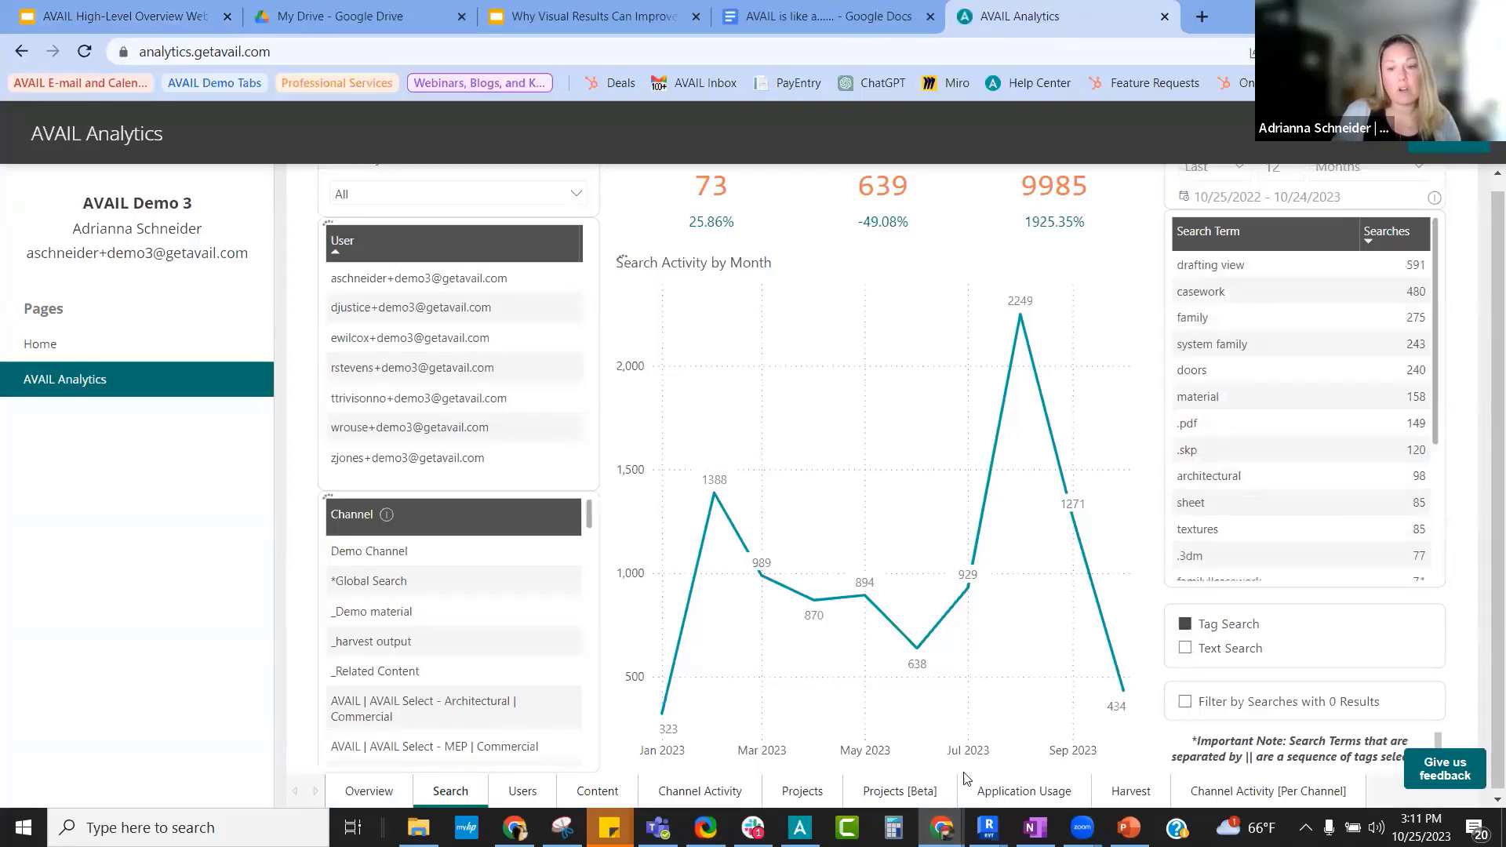
- Return to the AVAIL desktop app and open the D-Architectural Details channel
{"action": "left_click", "coordinate": [800, 828]}
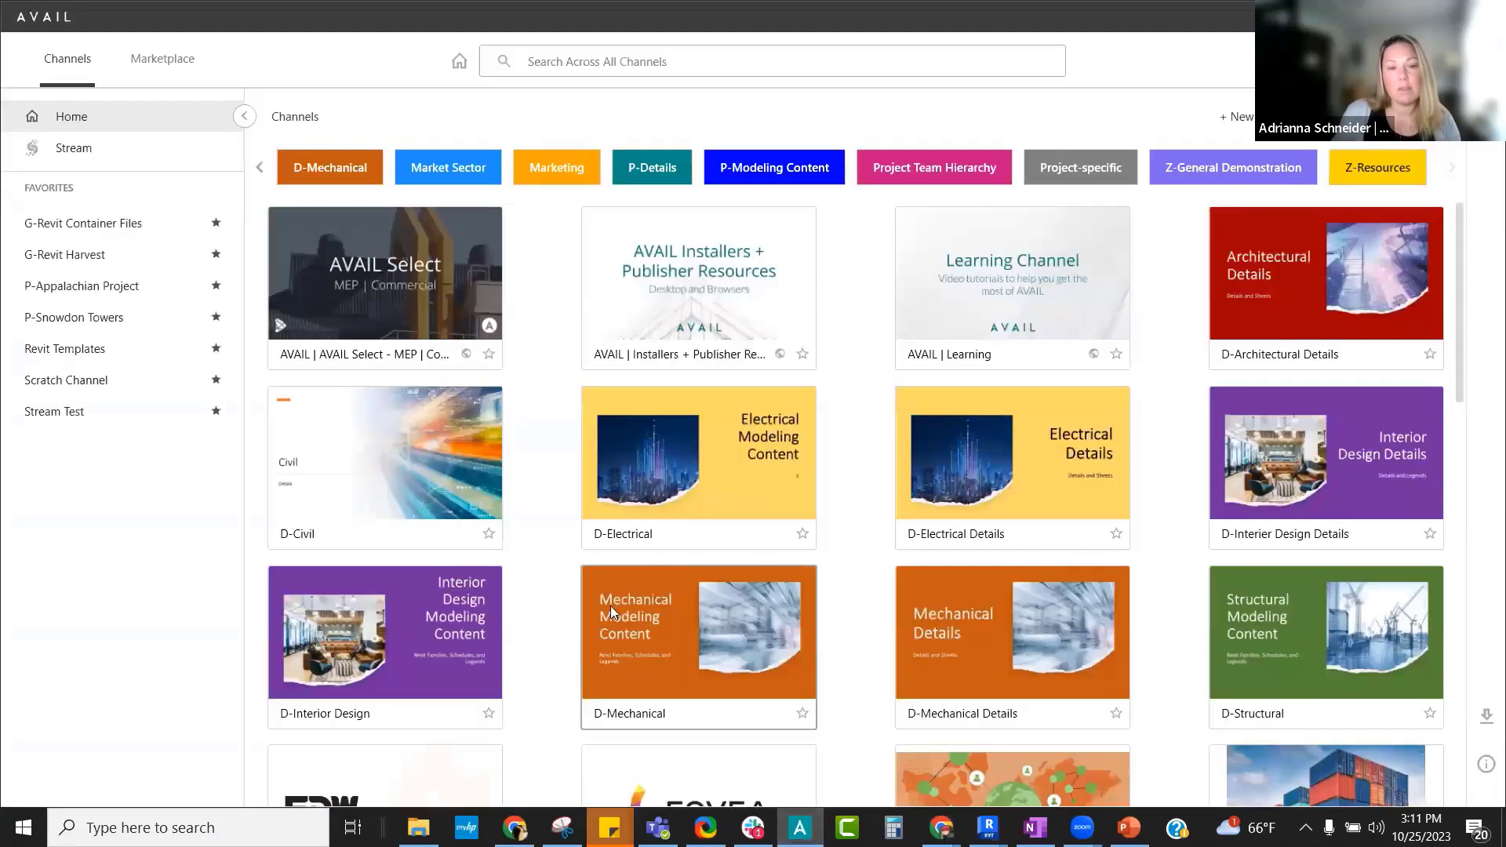
{"action": "left_click", "coordinate": [1369, 255]}
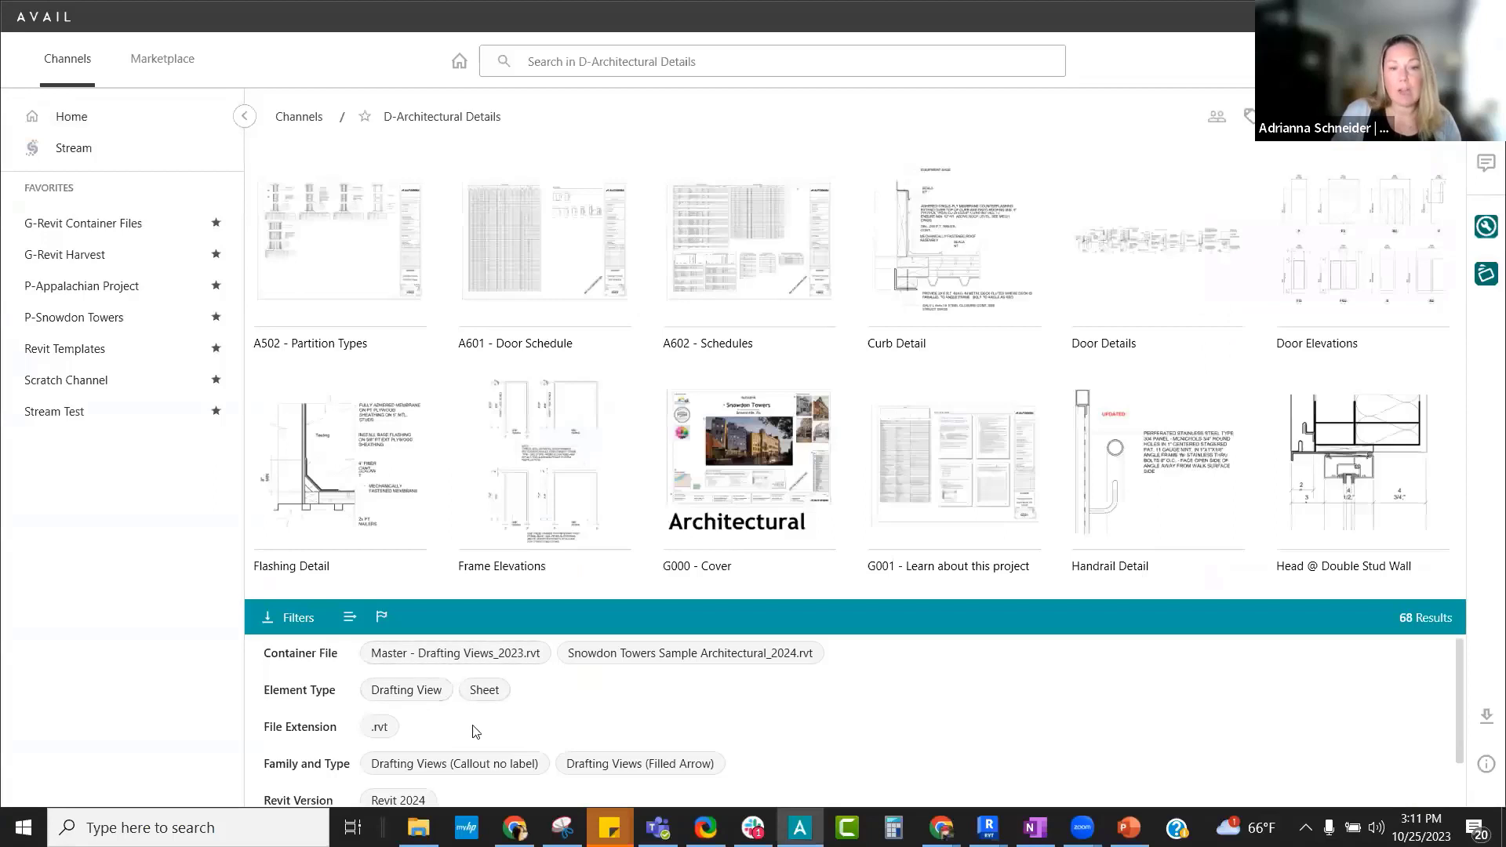
{"action": "scroll", "coordinate": [933, 766], "scroll_direction": "down", "scroll_amount": 1}
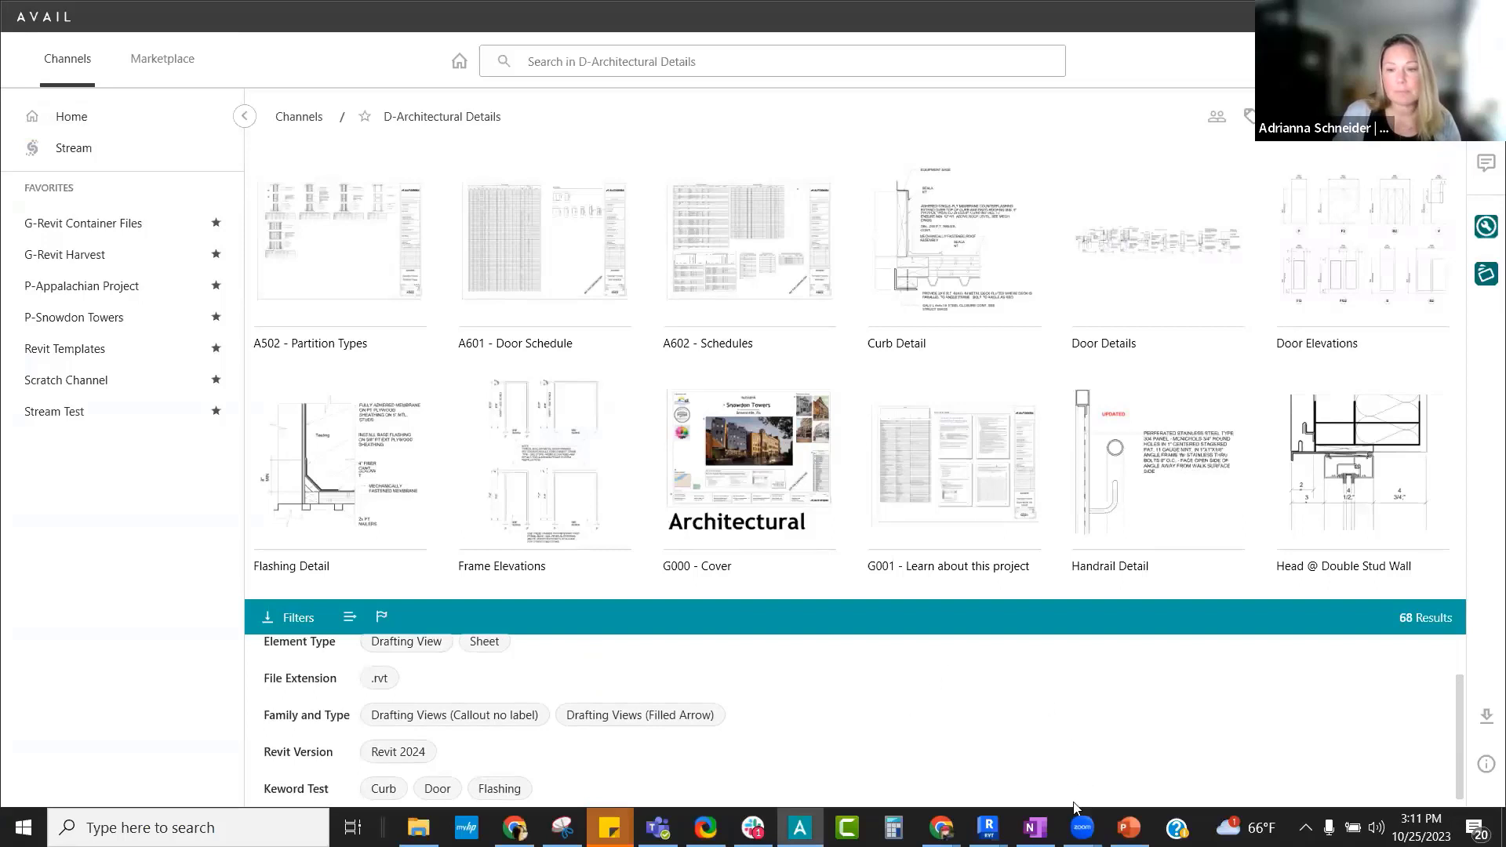
- Bring the AVAIL Analytics search statistics page back into view
{"action": "mouse_move", "coordinate": [800, 828]}
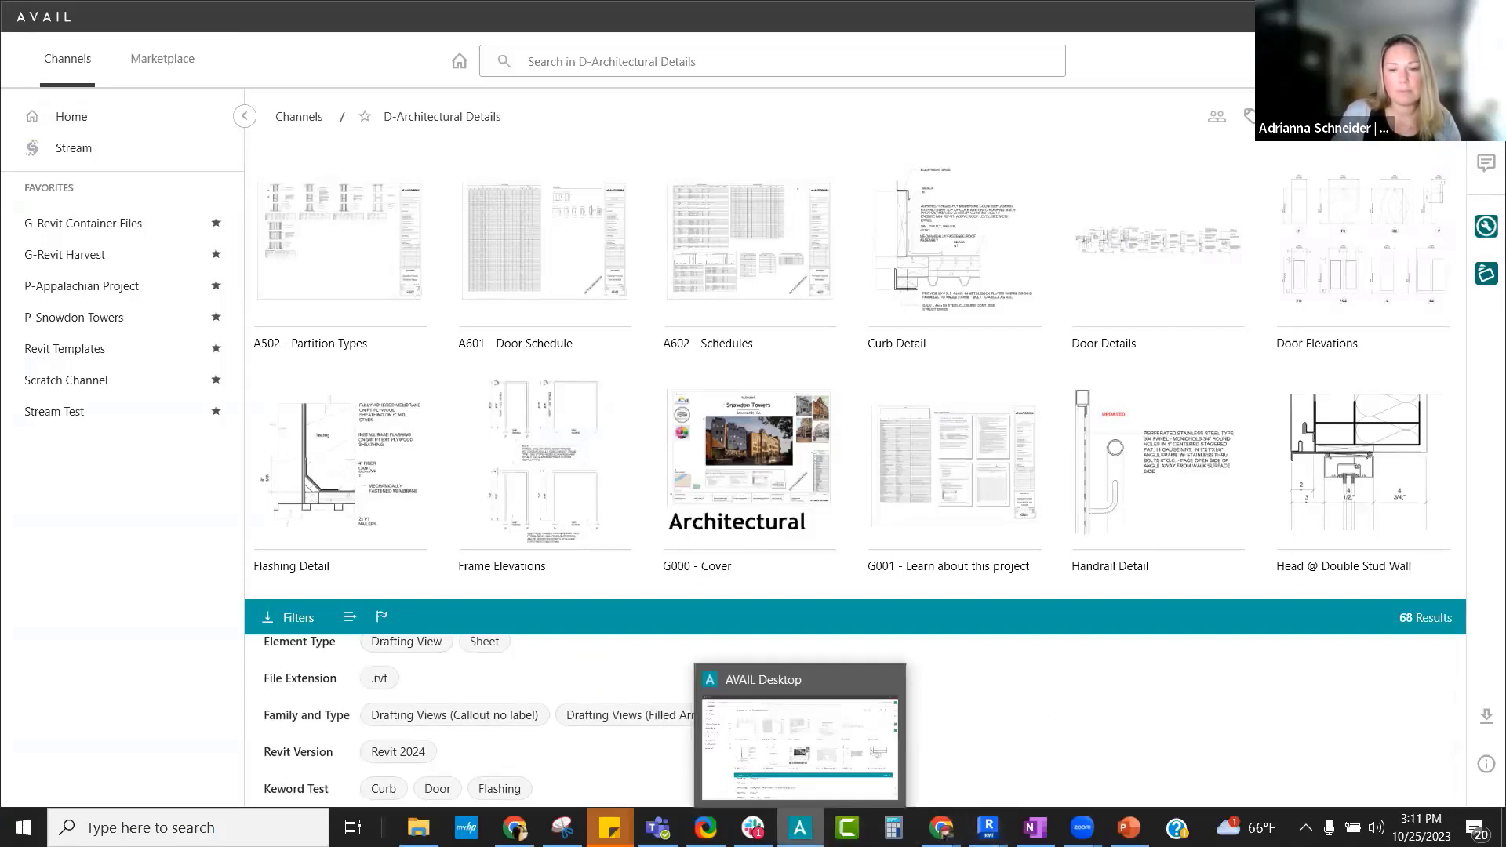
{"action": "mouse_move", "coordinate": [941, 827]}
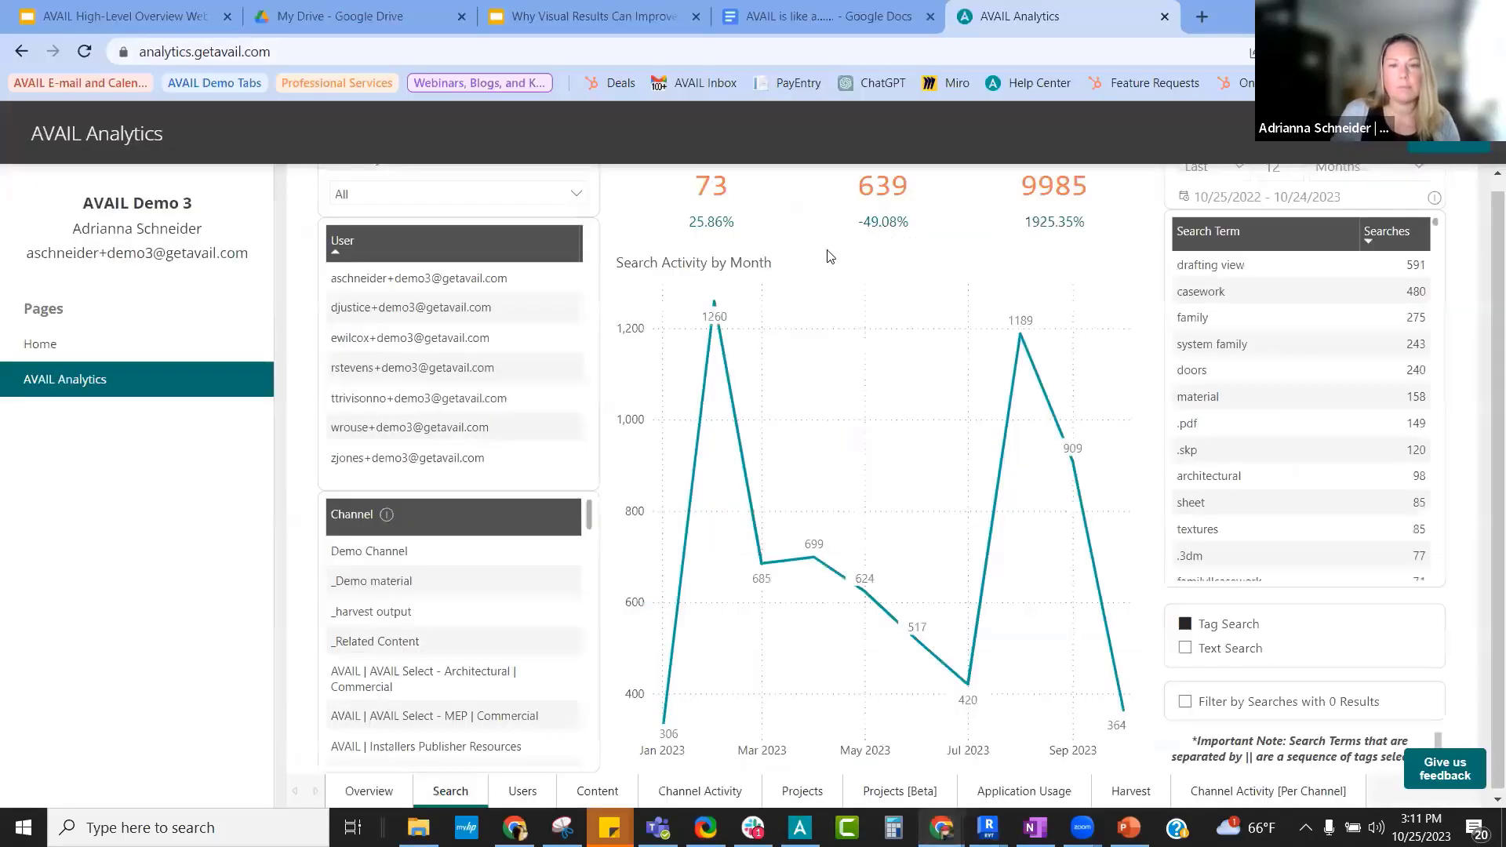
{"action": "left_click", "coordinate": [1002, 776]}
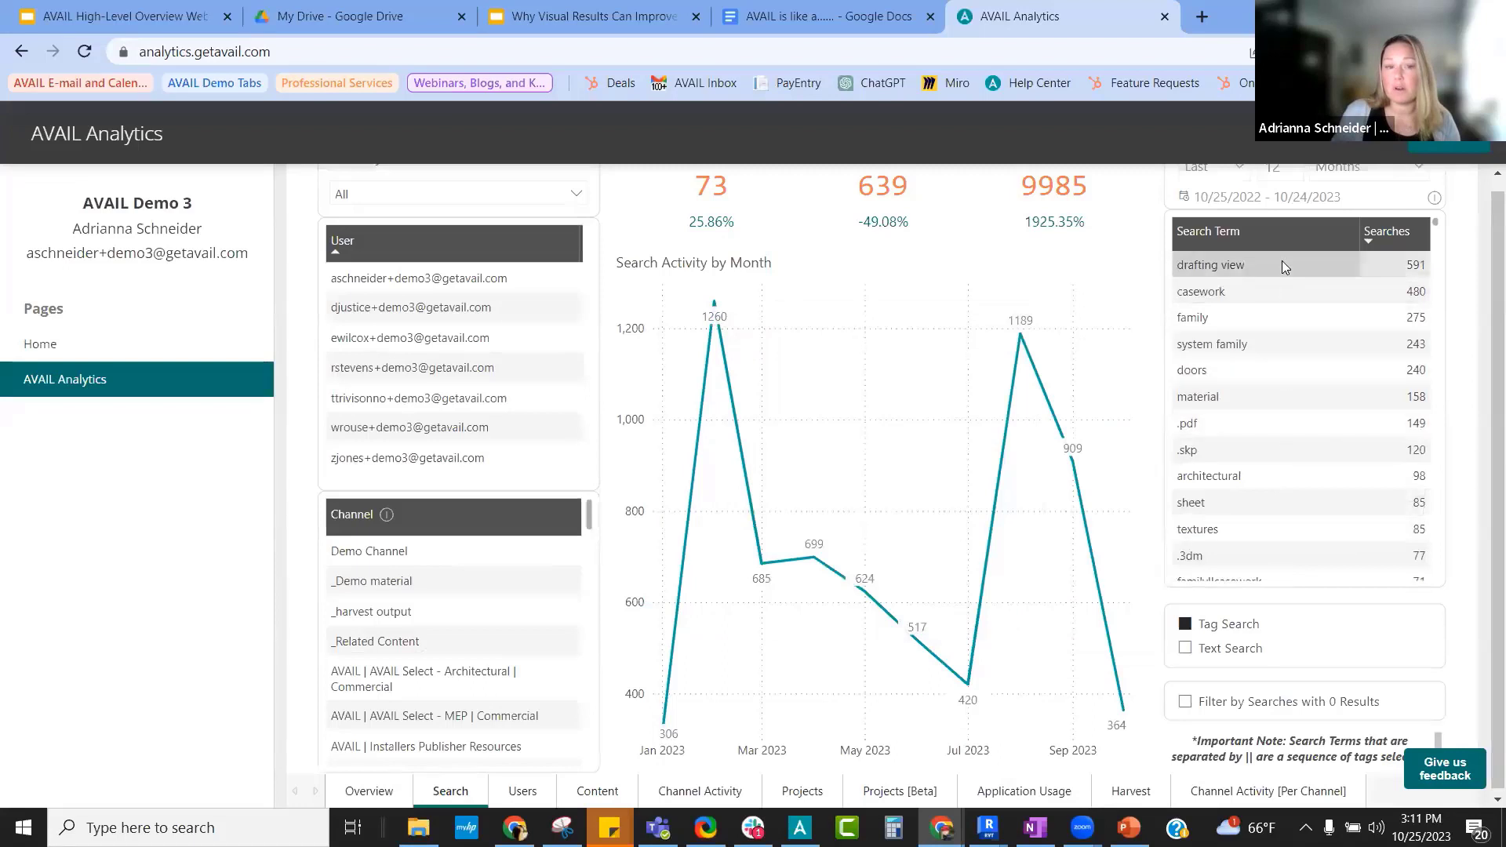
- View the Users, Content, then Channel Activity reports, led by Revit Library [Harvest] at 6,649 actions
{"action": "left_click", "coordinate": [527, 793]}
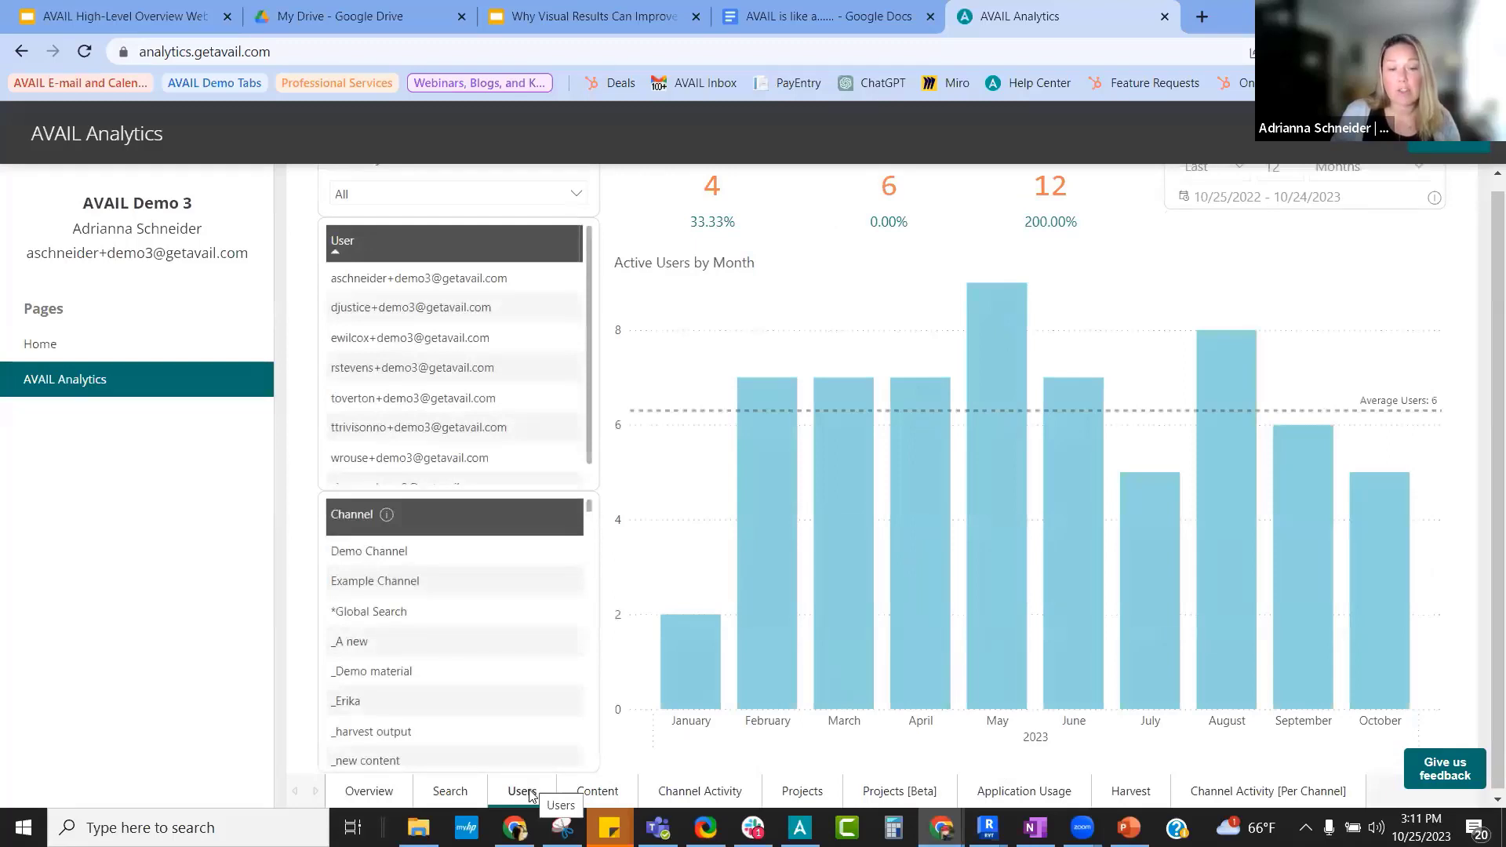
{"action": "left_click", "coordinate": [598, 793]}
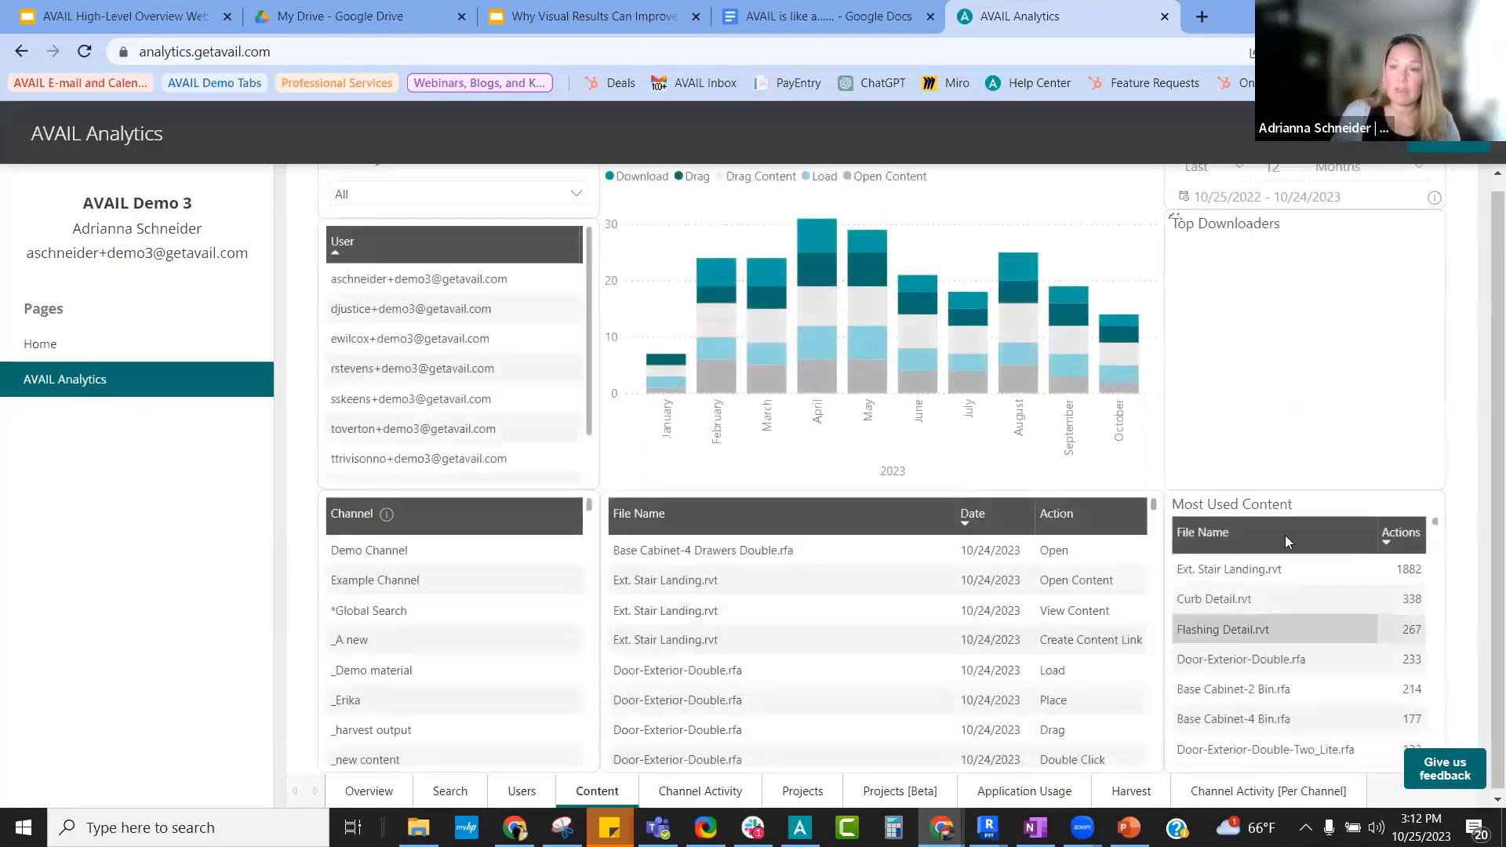
{"action": "key", "text": "ctrl"}
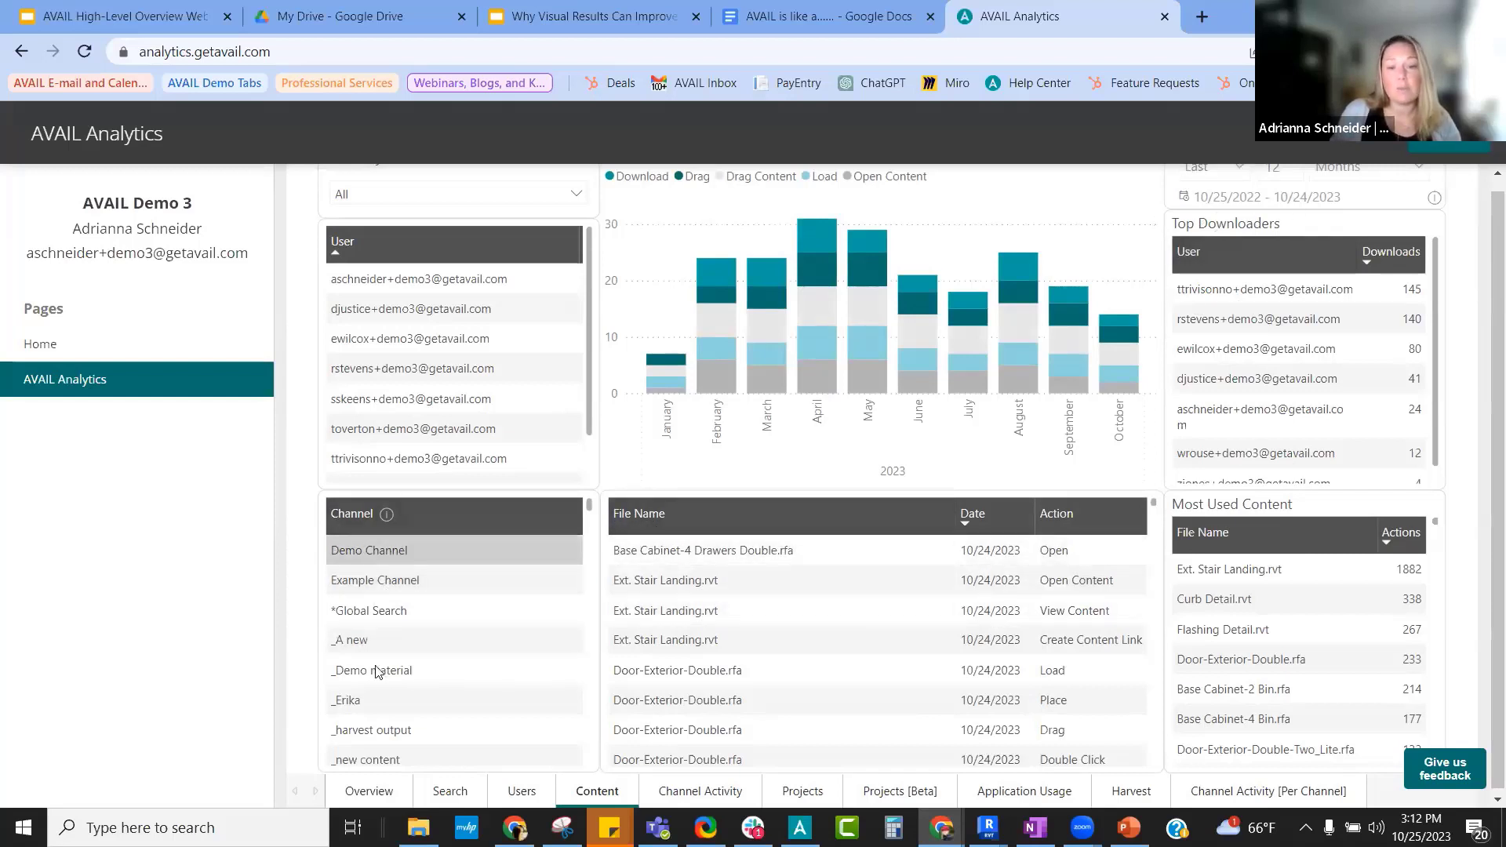
{"action": "left_click", "coordinate": [708, 794]}
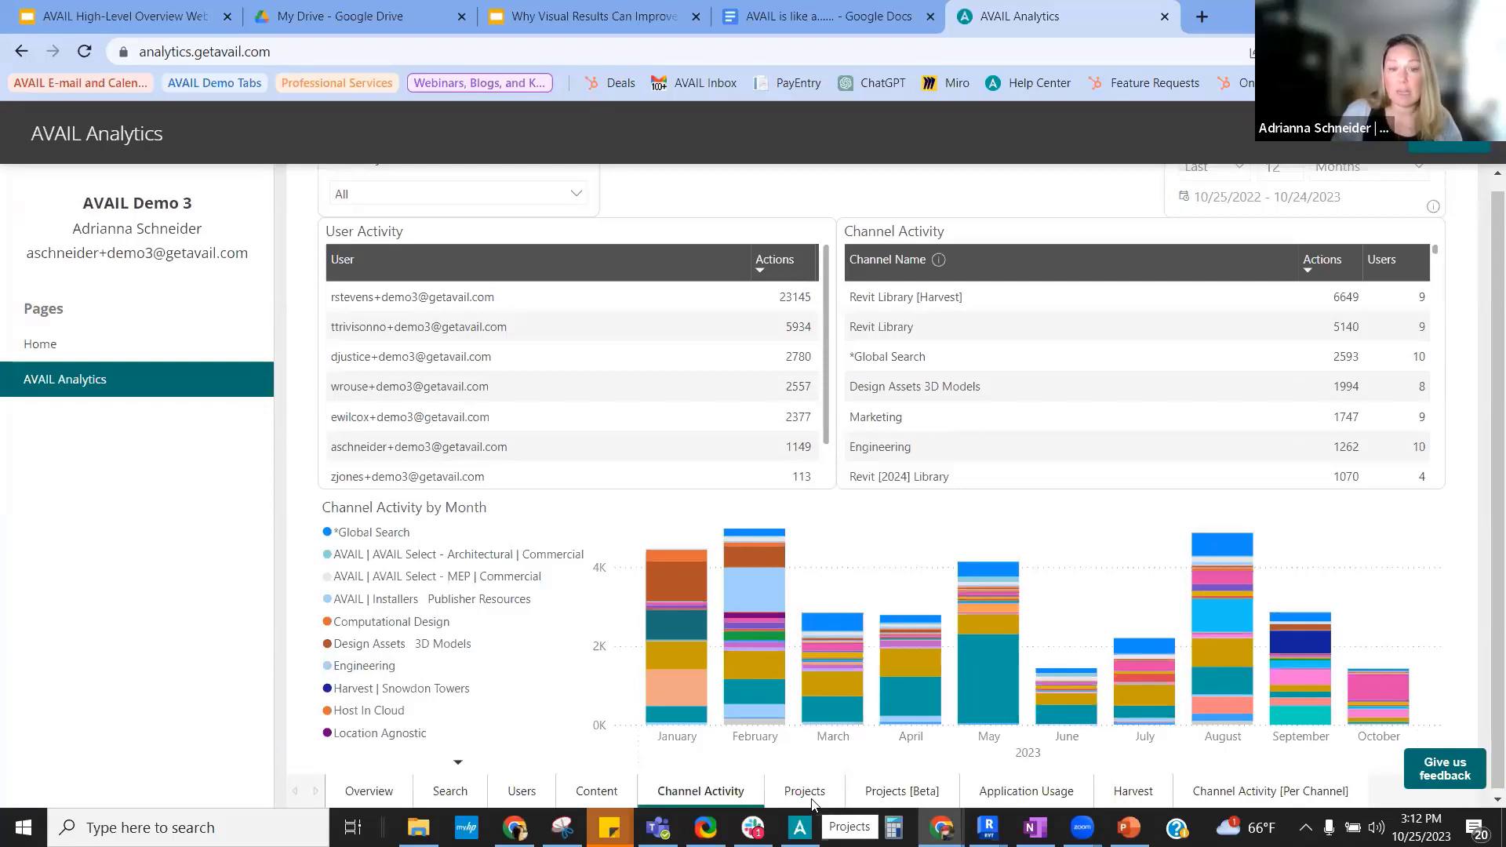
- Check per-channel activity for Architectural and MEP Commercial channels, then return to Overview
{"action": "left_click", "coordinate": [1225, 792]}
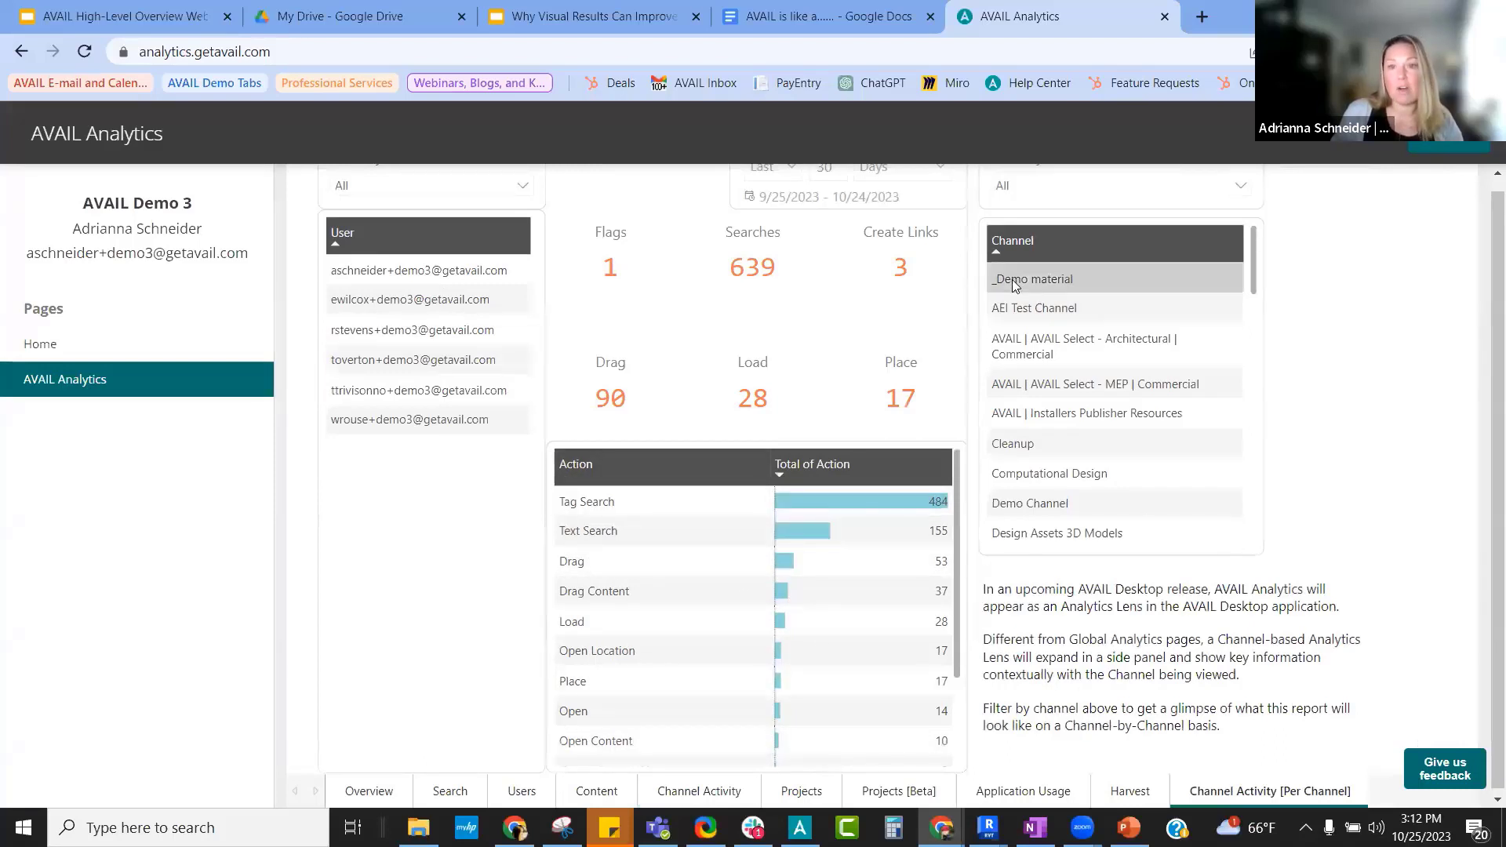
{"action": "left_click", "coordinate": [1023, 353]}
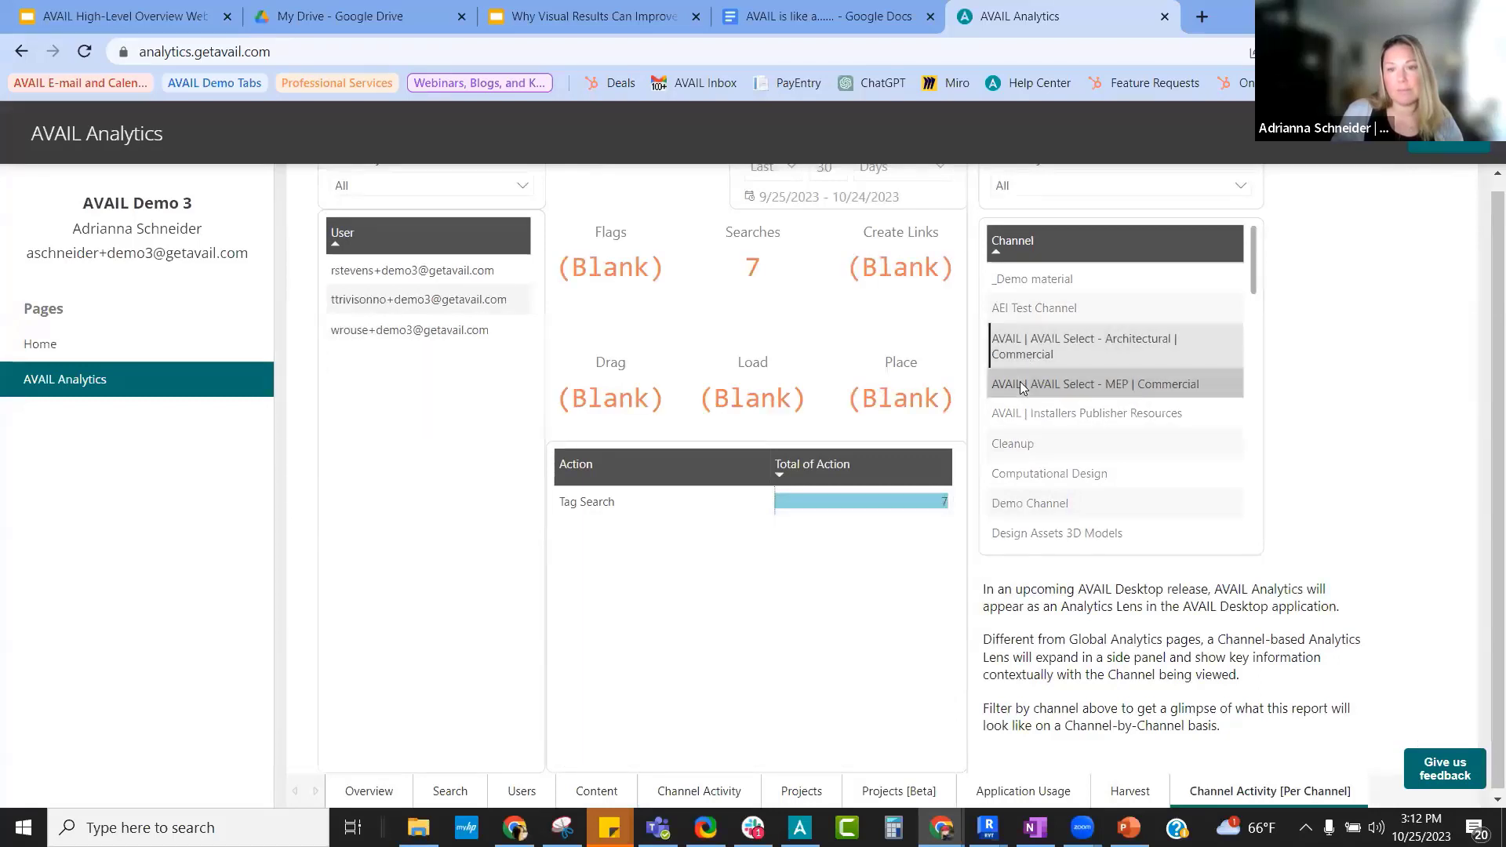
{"action": "left_click", "coordinate": [1023, 387]}
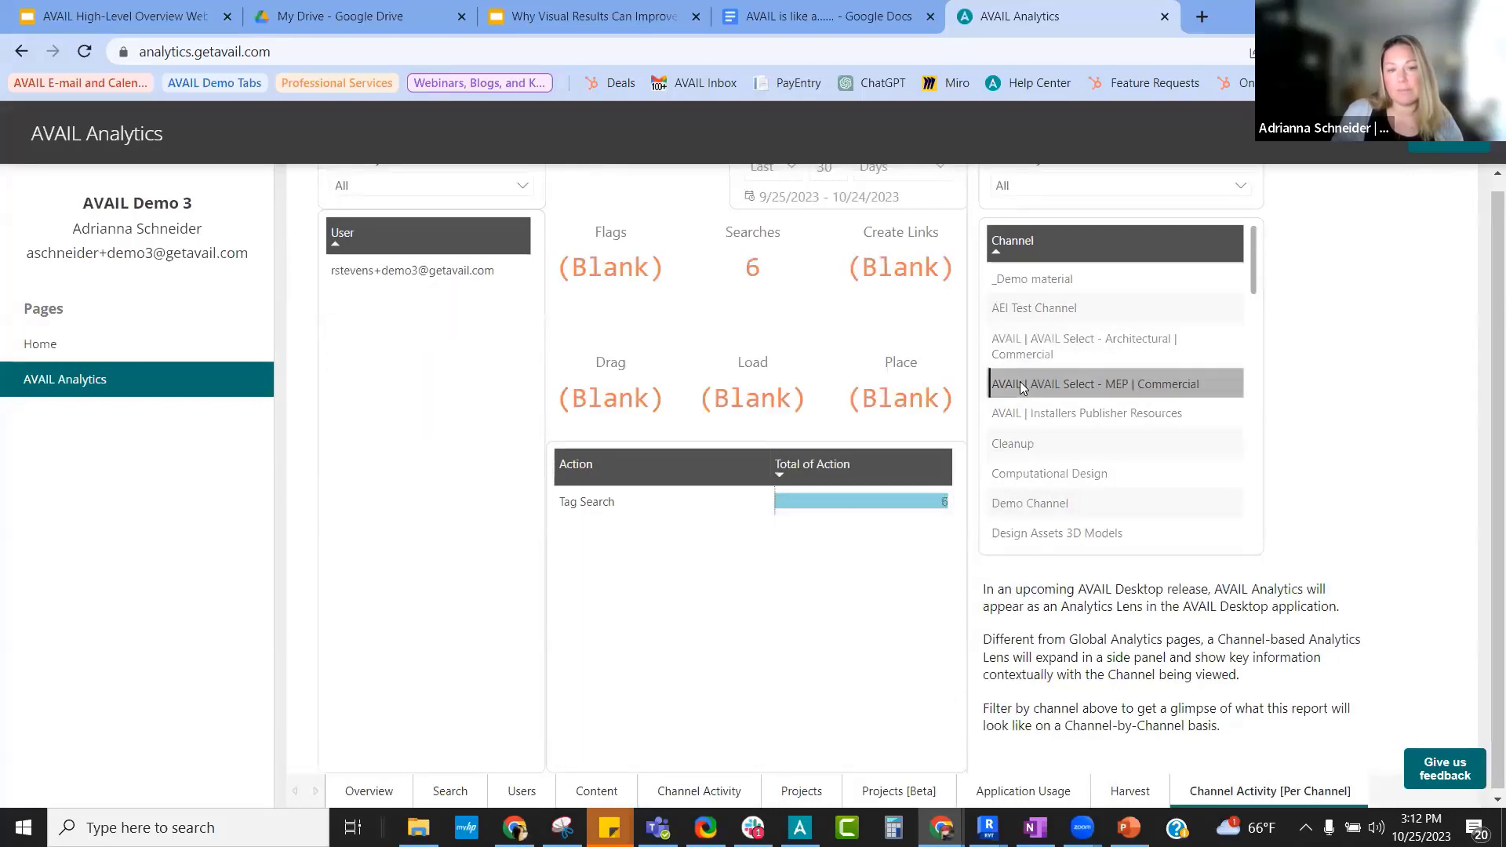
{"action": "left_click", "coordinate": [363, 792]}
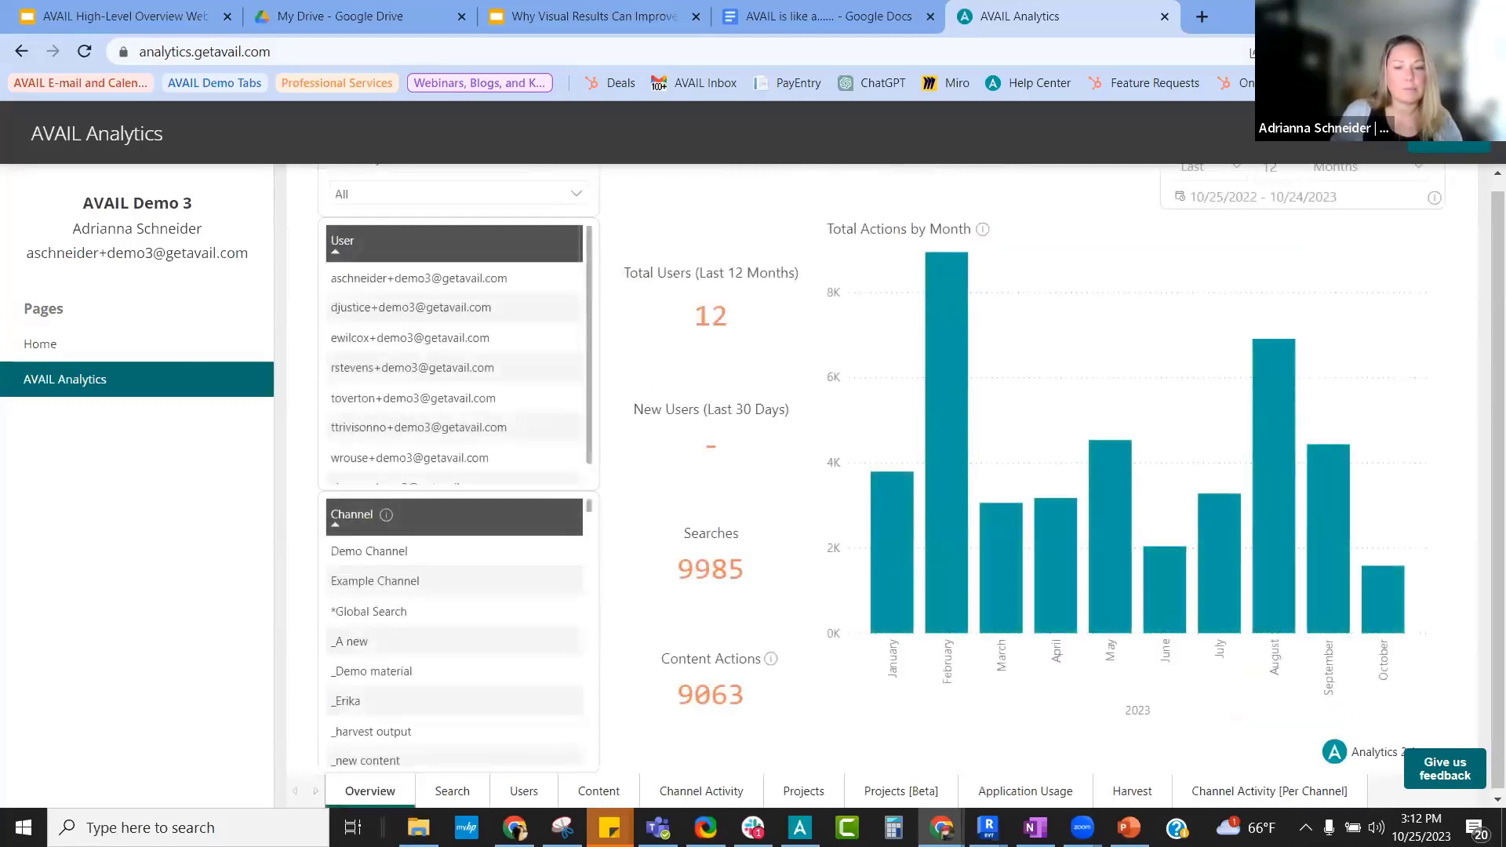
- Go from D-Architectural Details back to the AVAIL Channels home page
{"action": "left_click", "coordinate": [799, 828]}
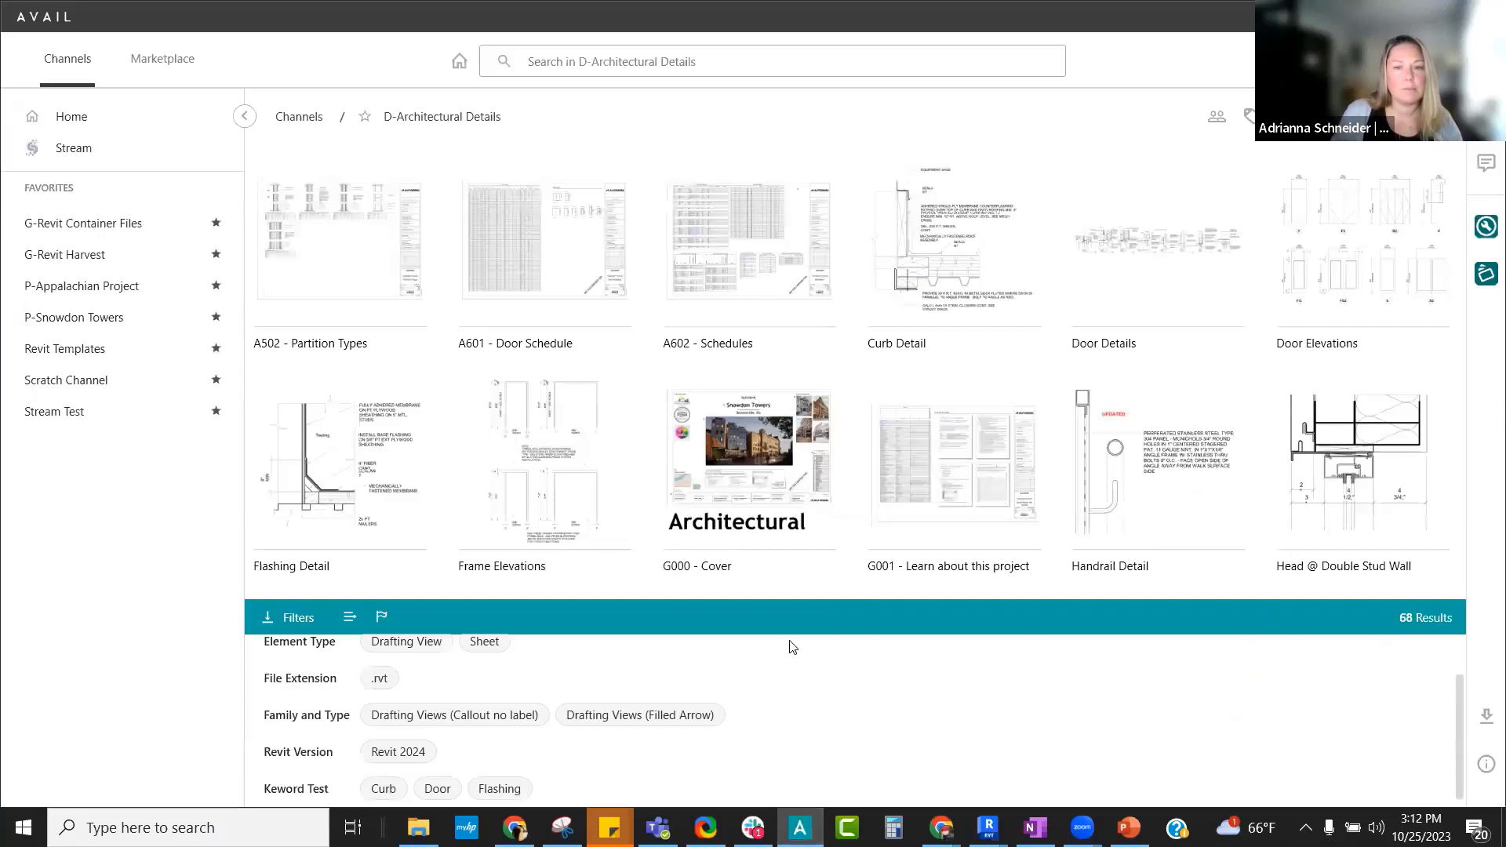
{"action": "scroll", "coordinate": [791, 646], "scroll_direction": "up", "scroll_amount": 1}
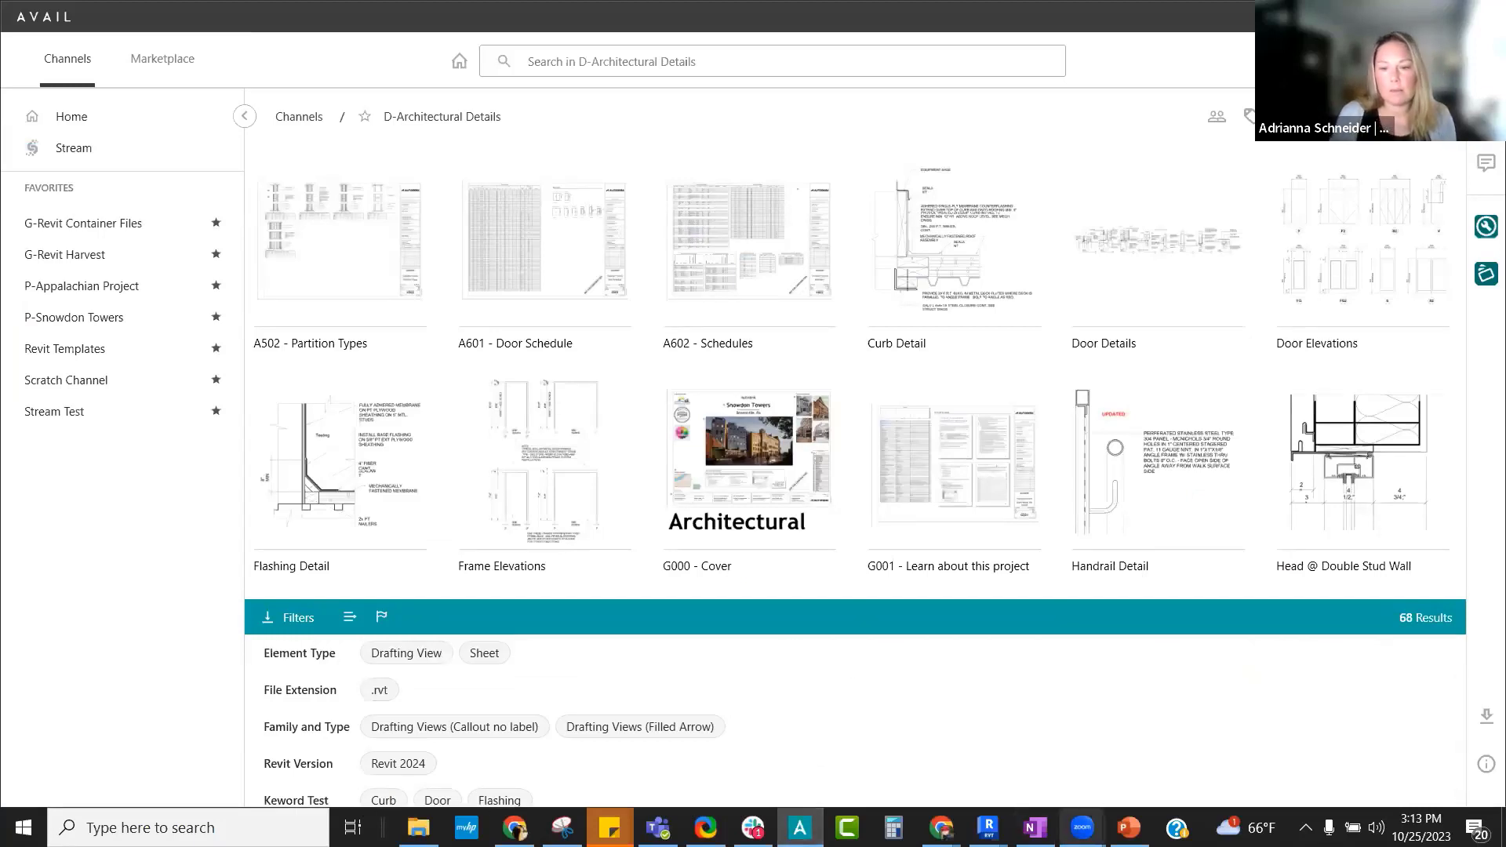
{"action": "mouse_move", "coordinate": [1083, 828]}
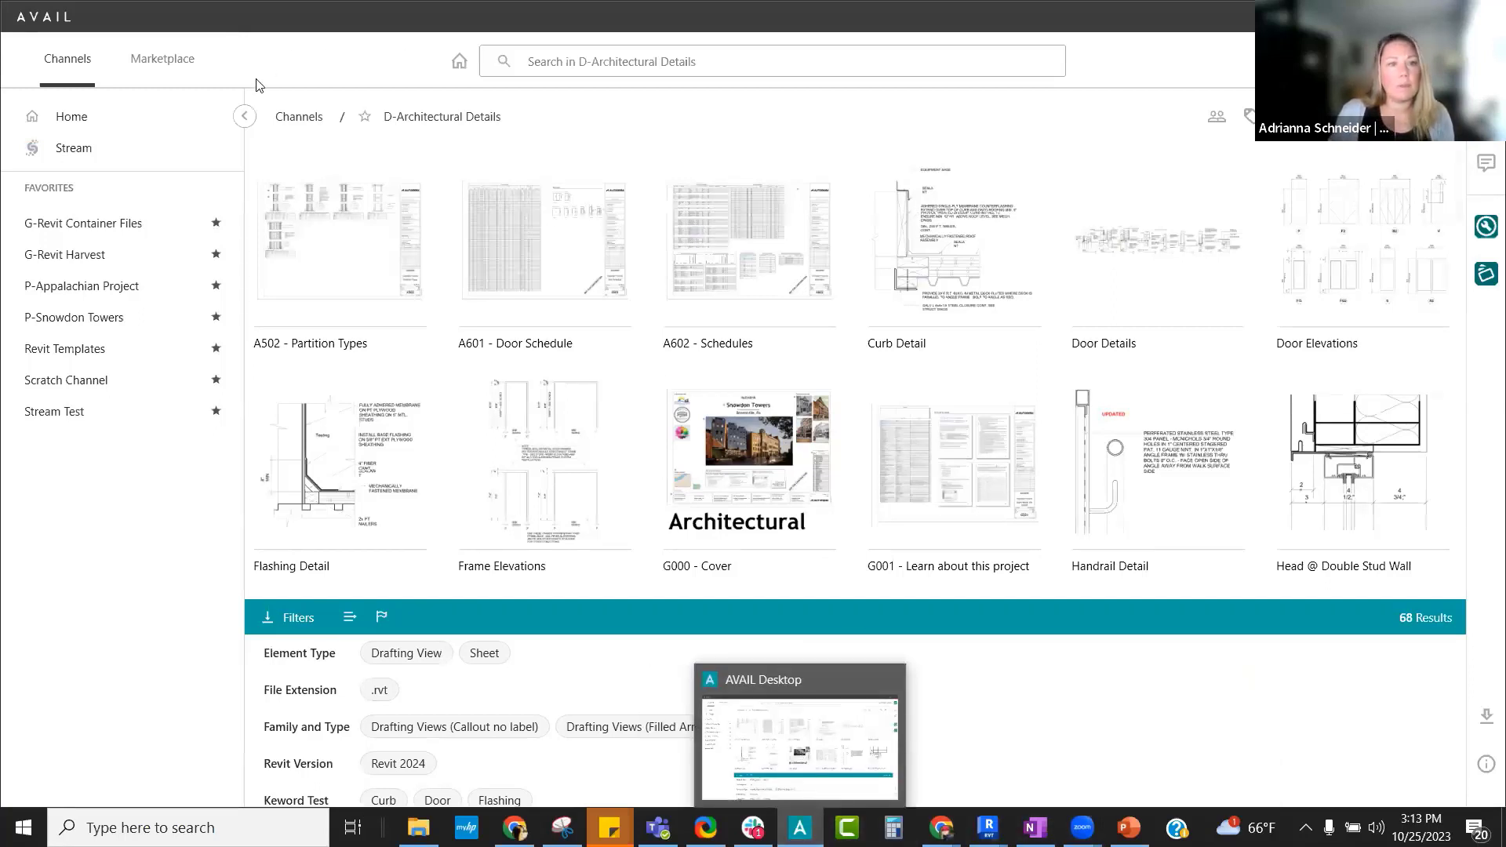
{"action": "left_click", "coordinate": [306, 117]}
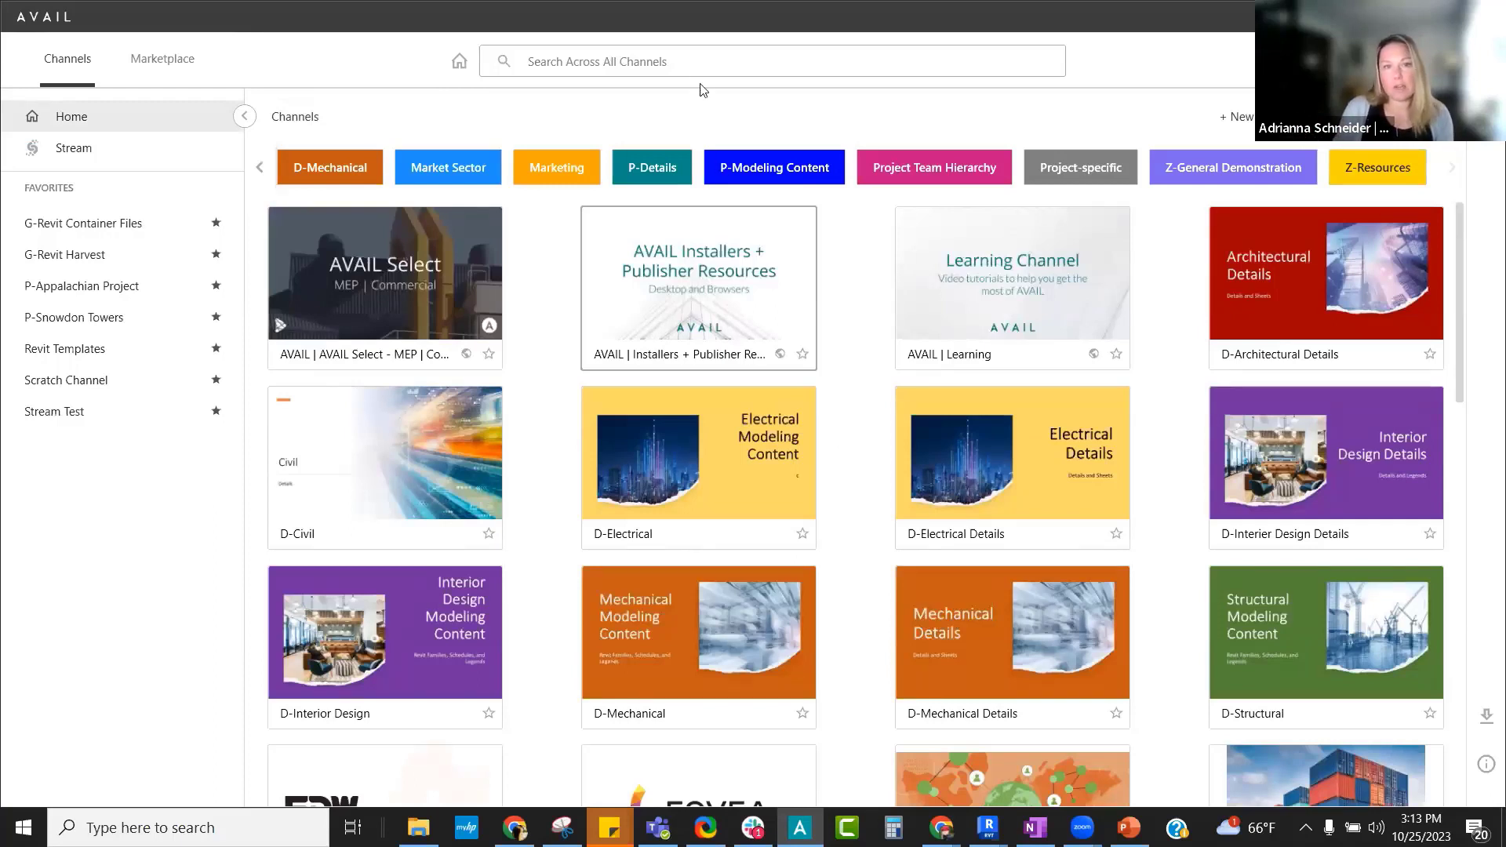
- Search across all channels for 'casework', returning 372 results
{"action": "left_click", "coordinate": [681, 59]}
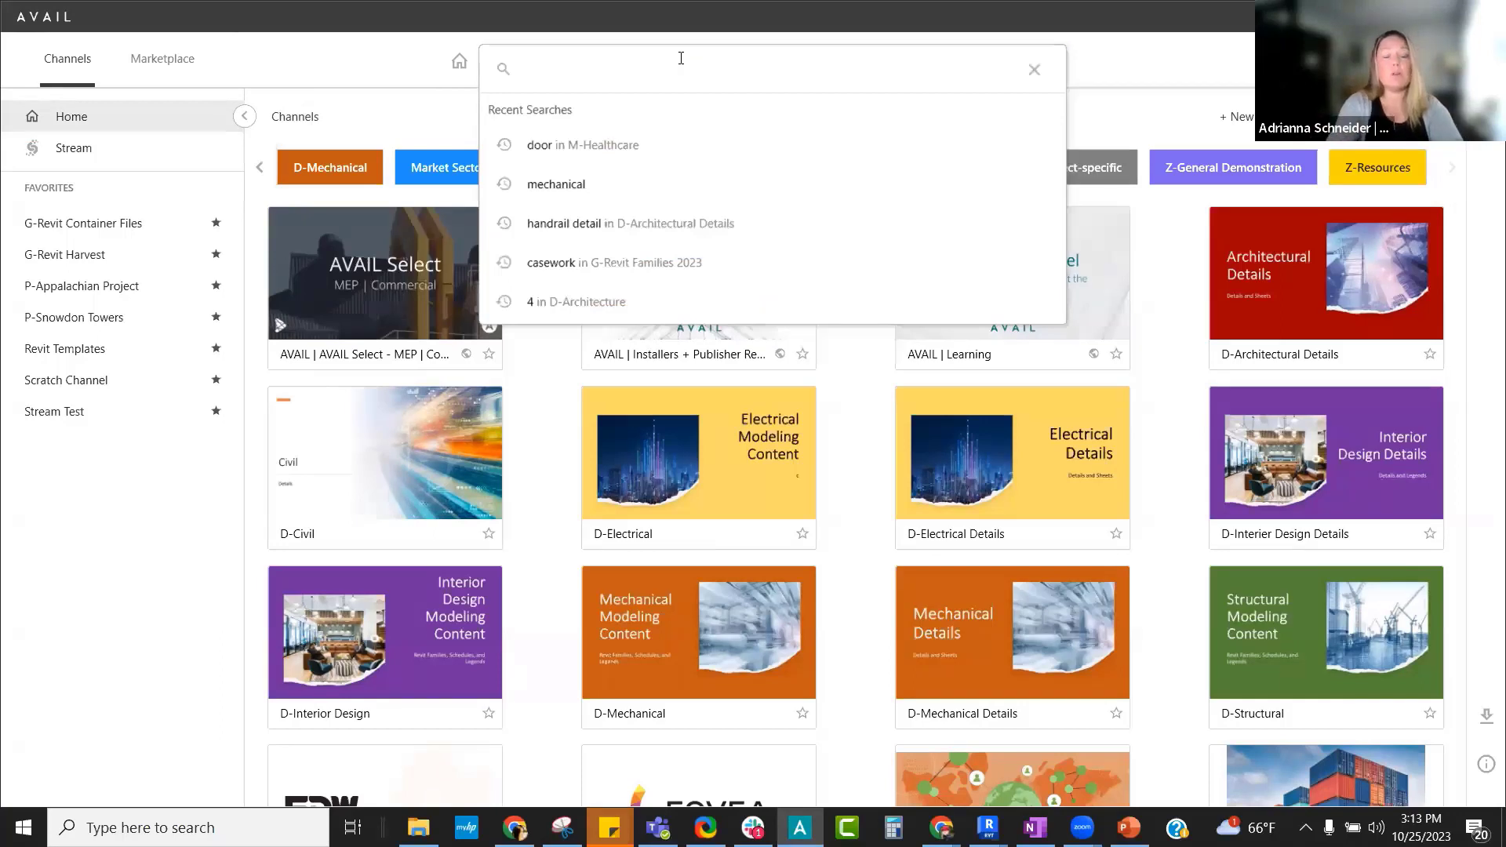
{"action": "type", "text": "casework"}
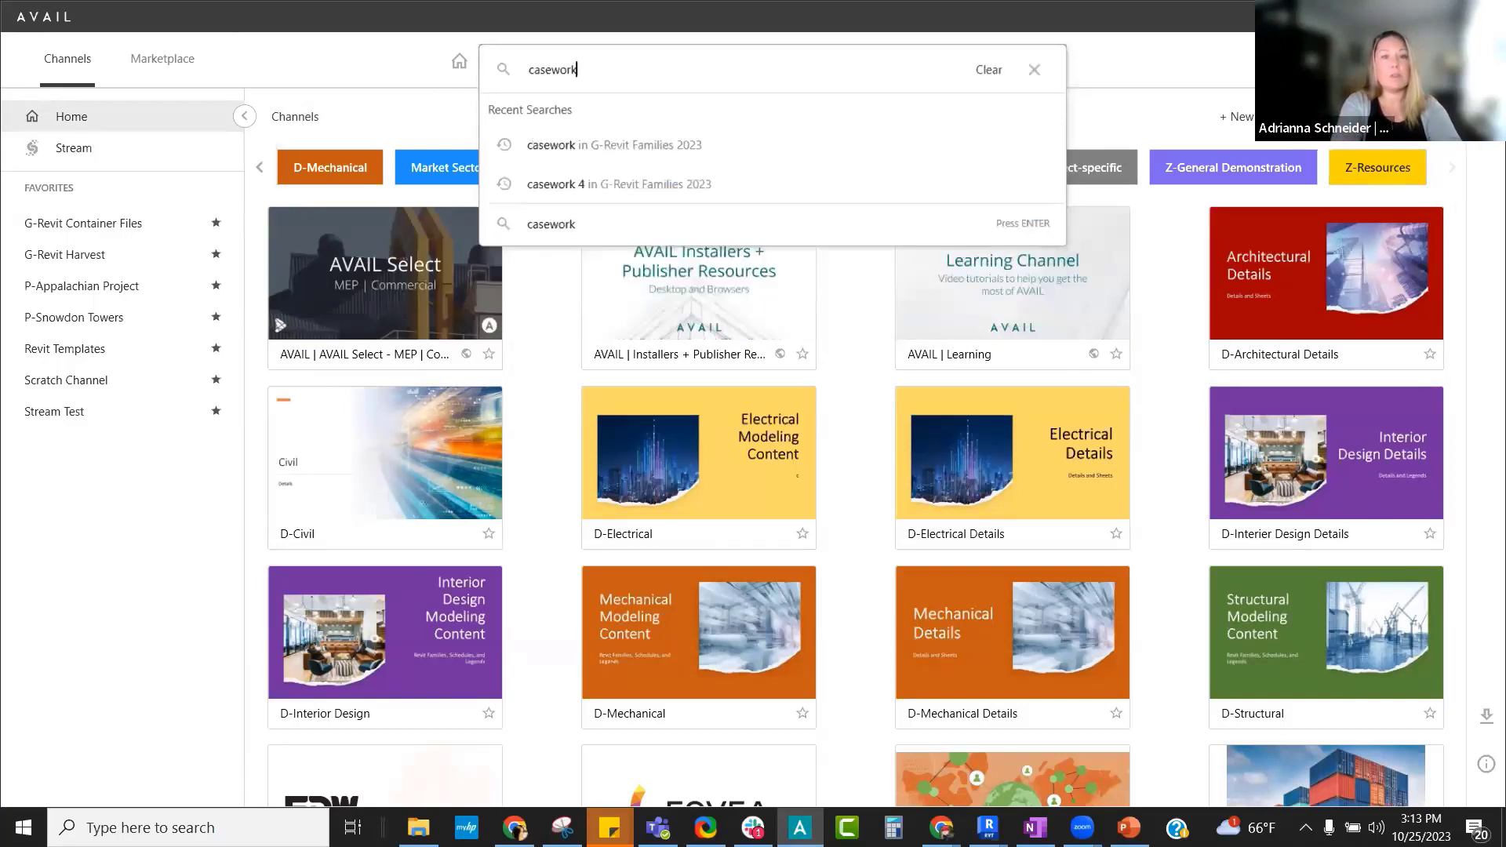
{"action": "key", "text": "Return"}
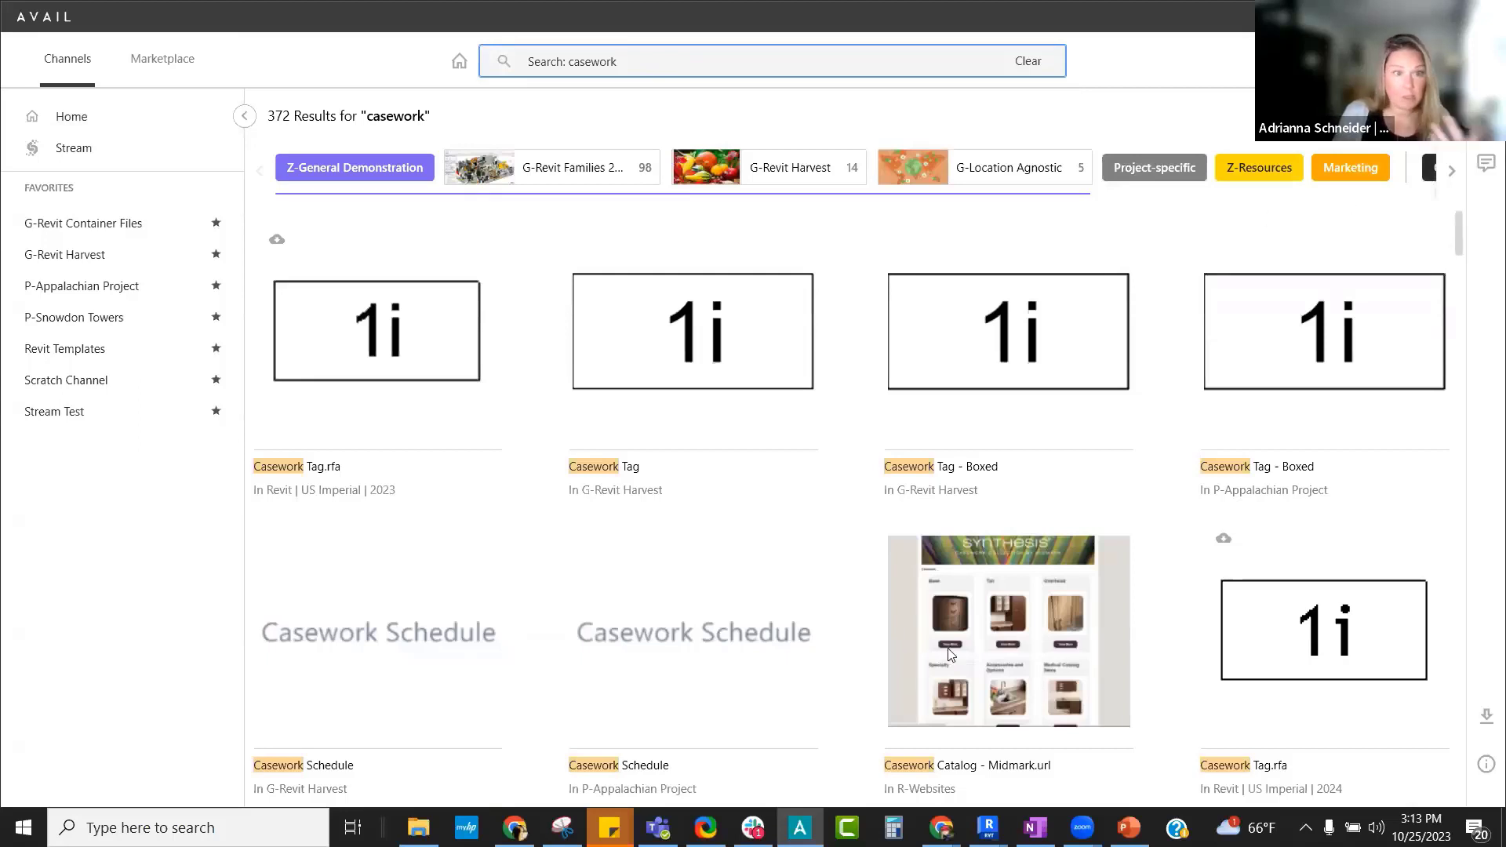
- Briefly preview the Casework Catalog - Midmark result, then close the preview
{"action": "scroll", "coordinate": [945, 628], "scroll_direction": "down", "scroll_amount": 3}
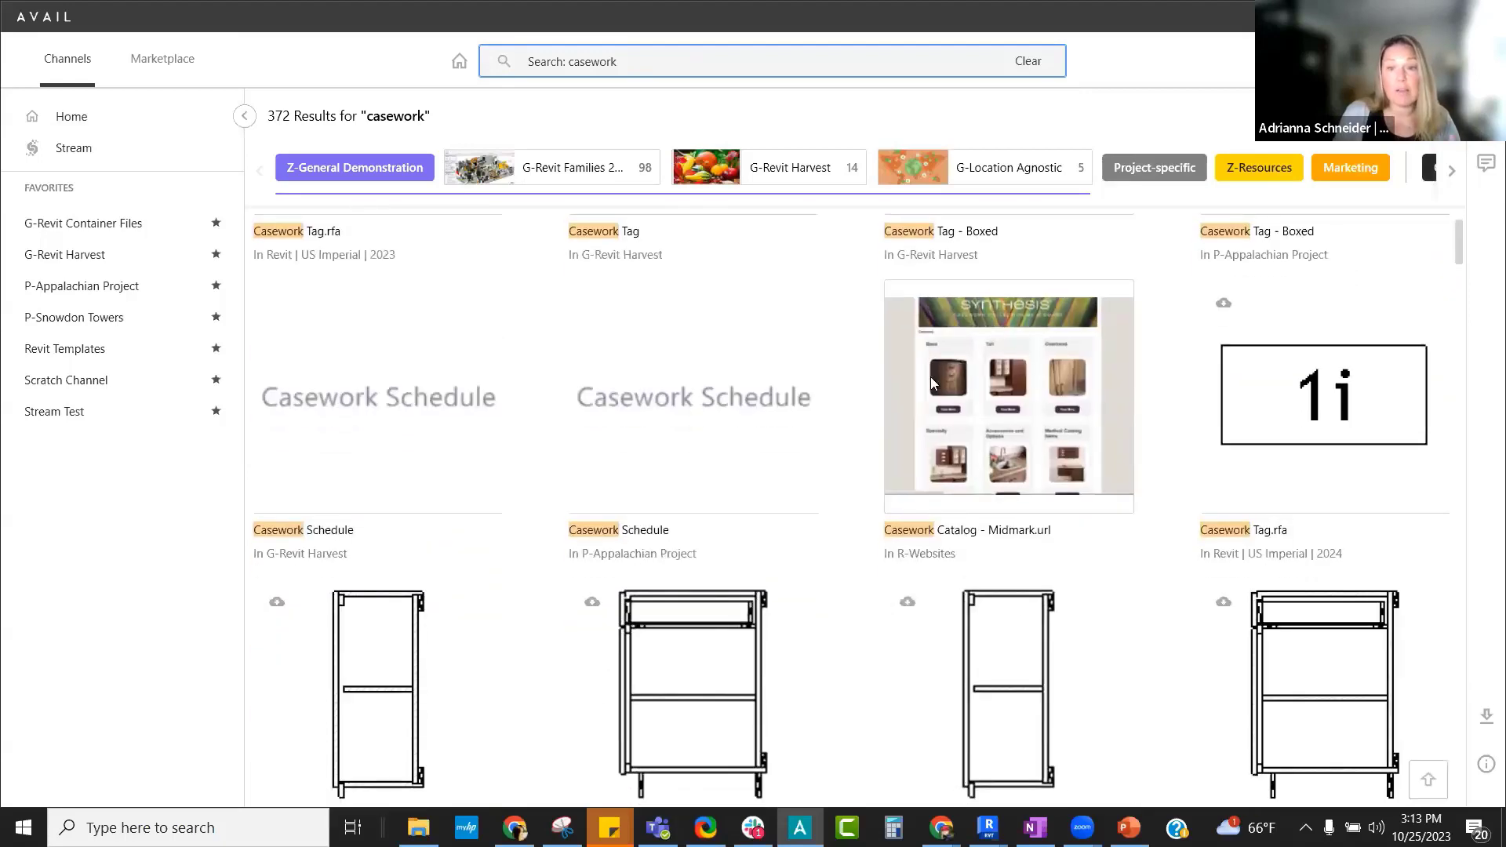
{"action": "mouse_move", "coordinate": [931, 378]}
{"action": "left_click", "coordinate": [993, 488]}
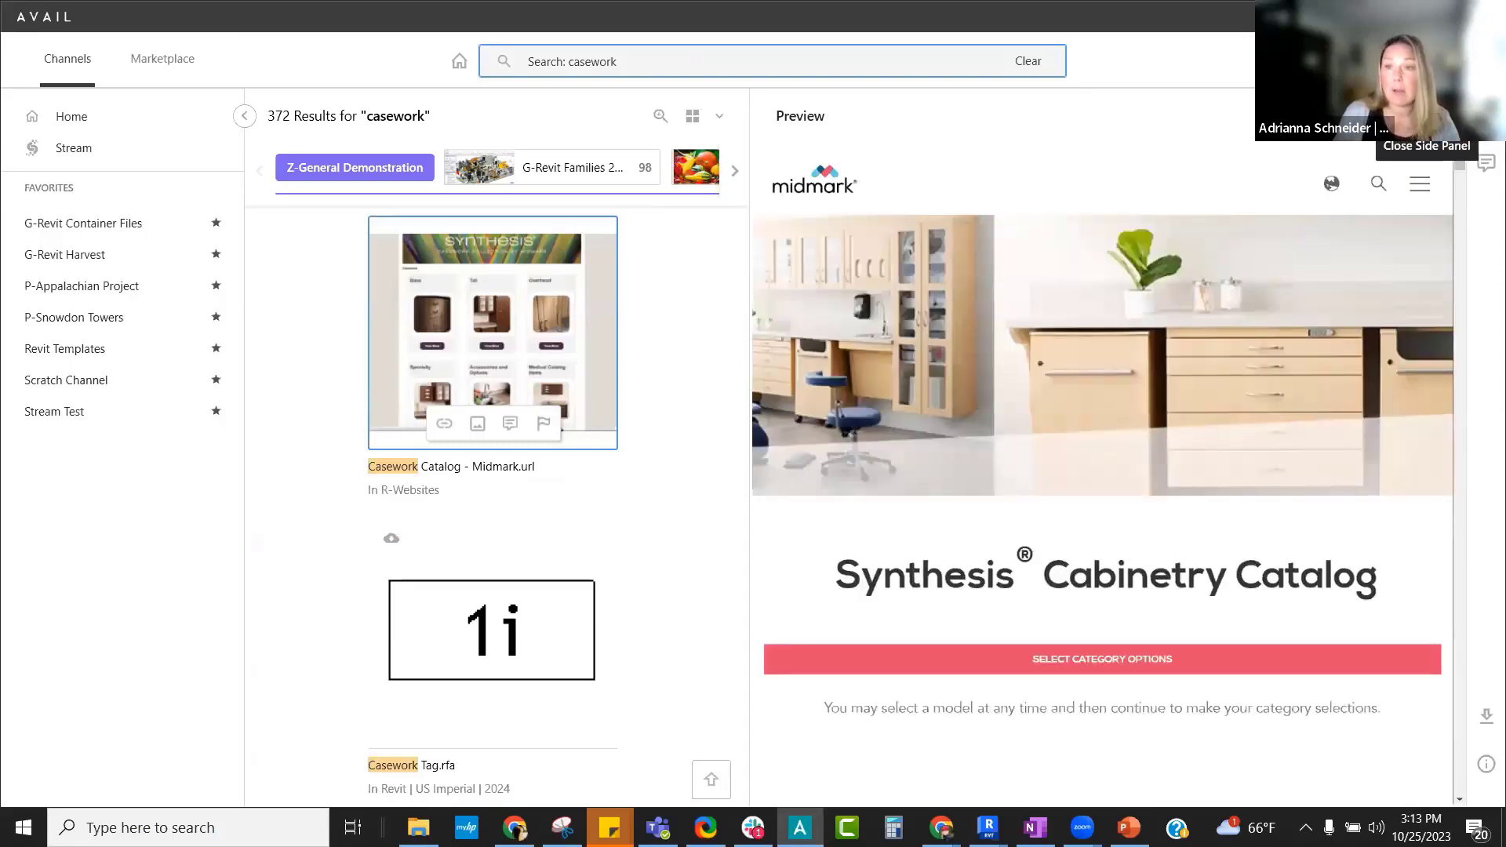
{"action": "left_click", "coordinate": [1458, 118]}
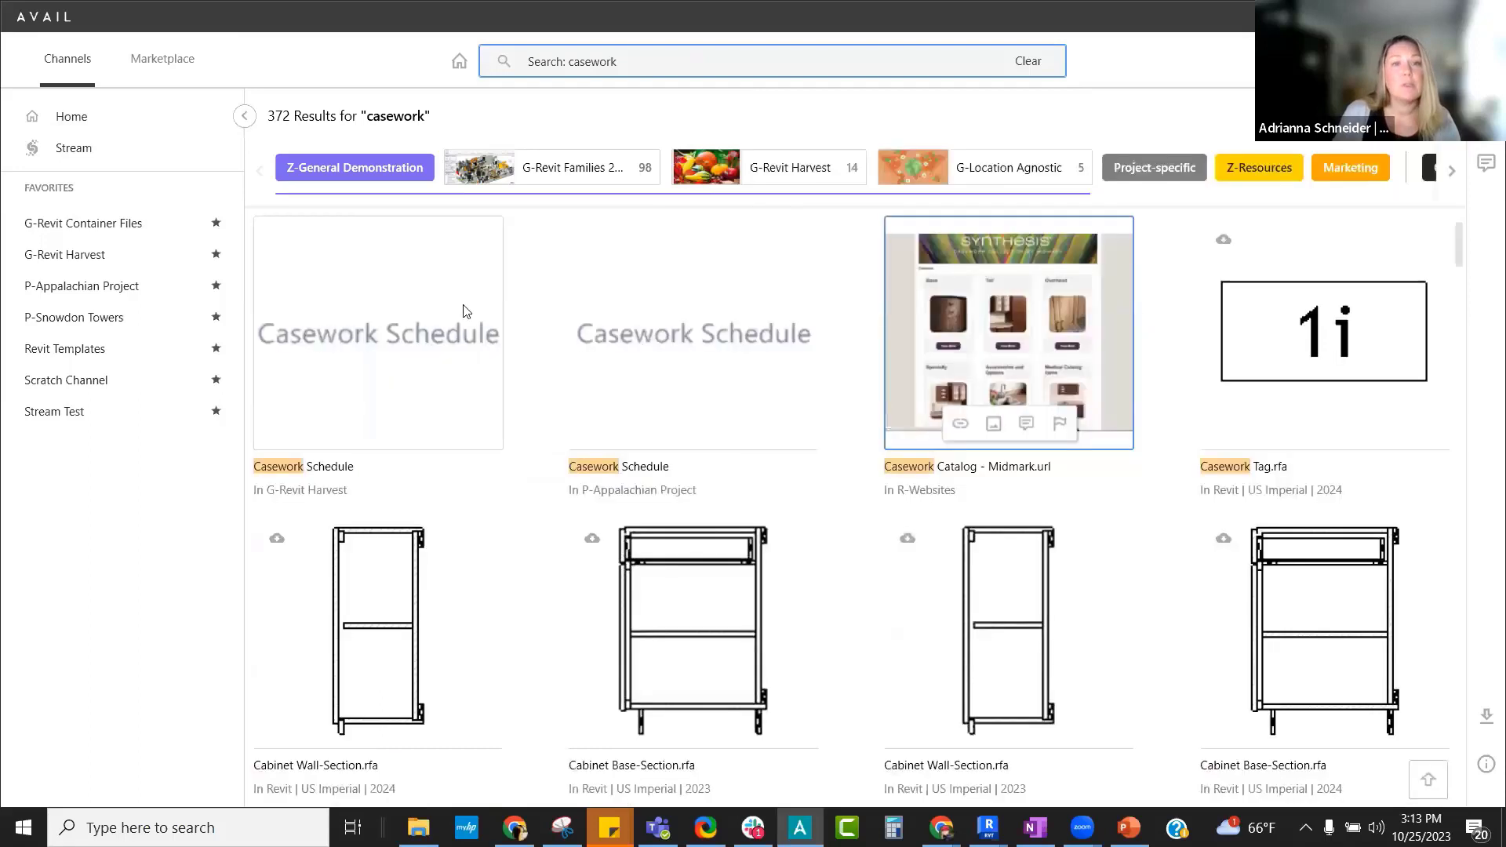
- Limit the casework results to G-Revit Families 2023 (98 results) and review its filter options
{"action": "left_click", "coordinate": [540, 173]}
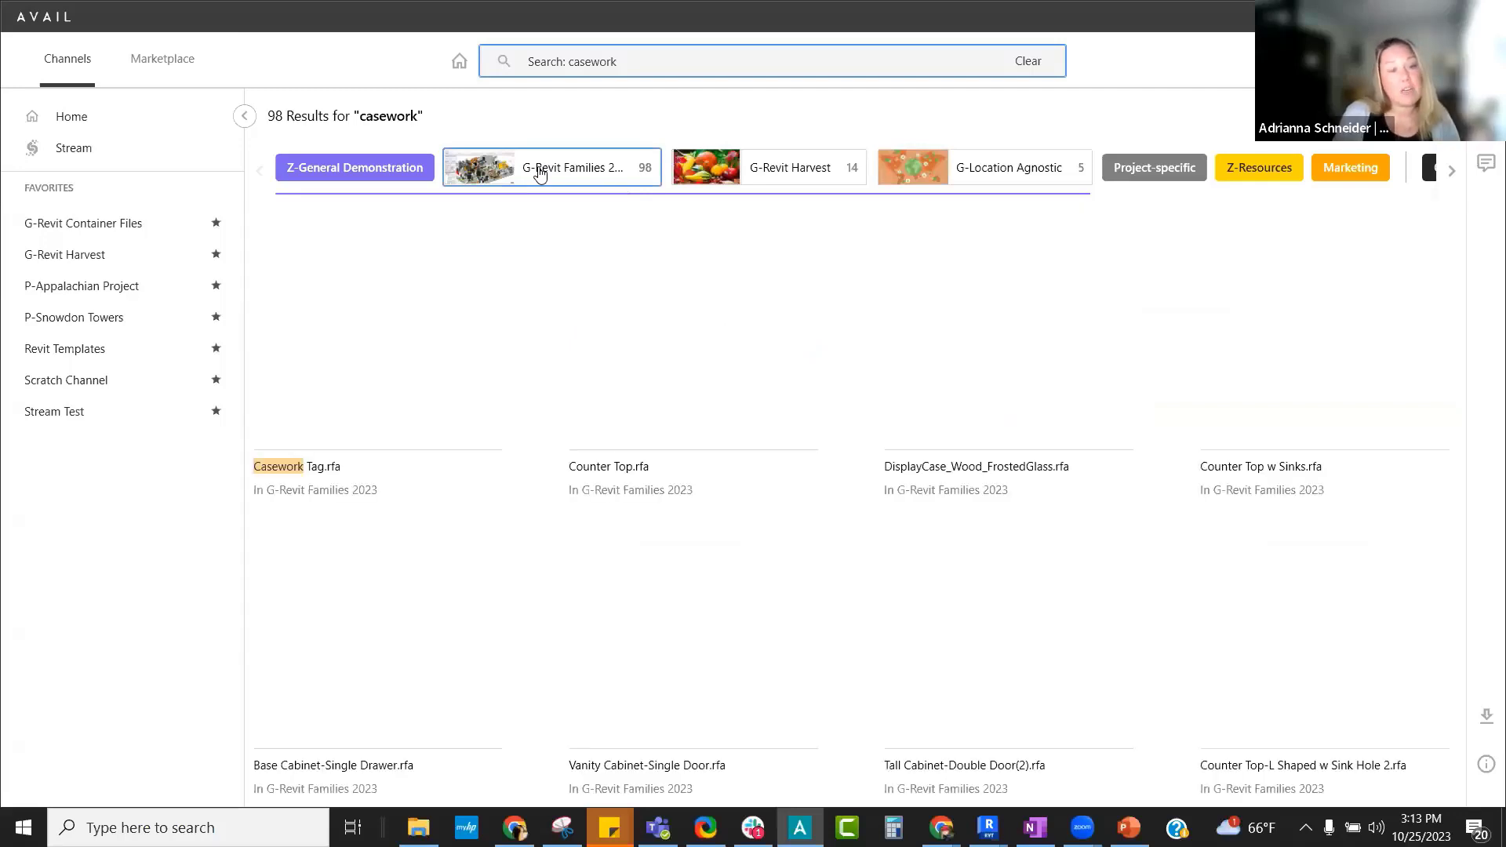
{"action": "left_click", "coordinate": [540, 173]}
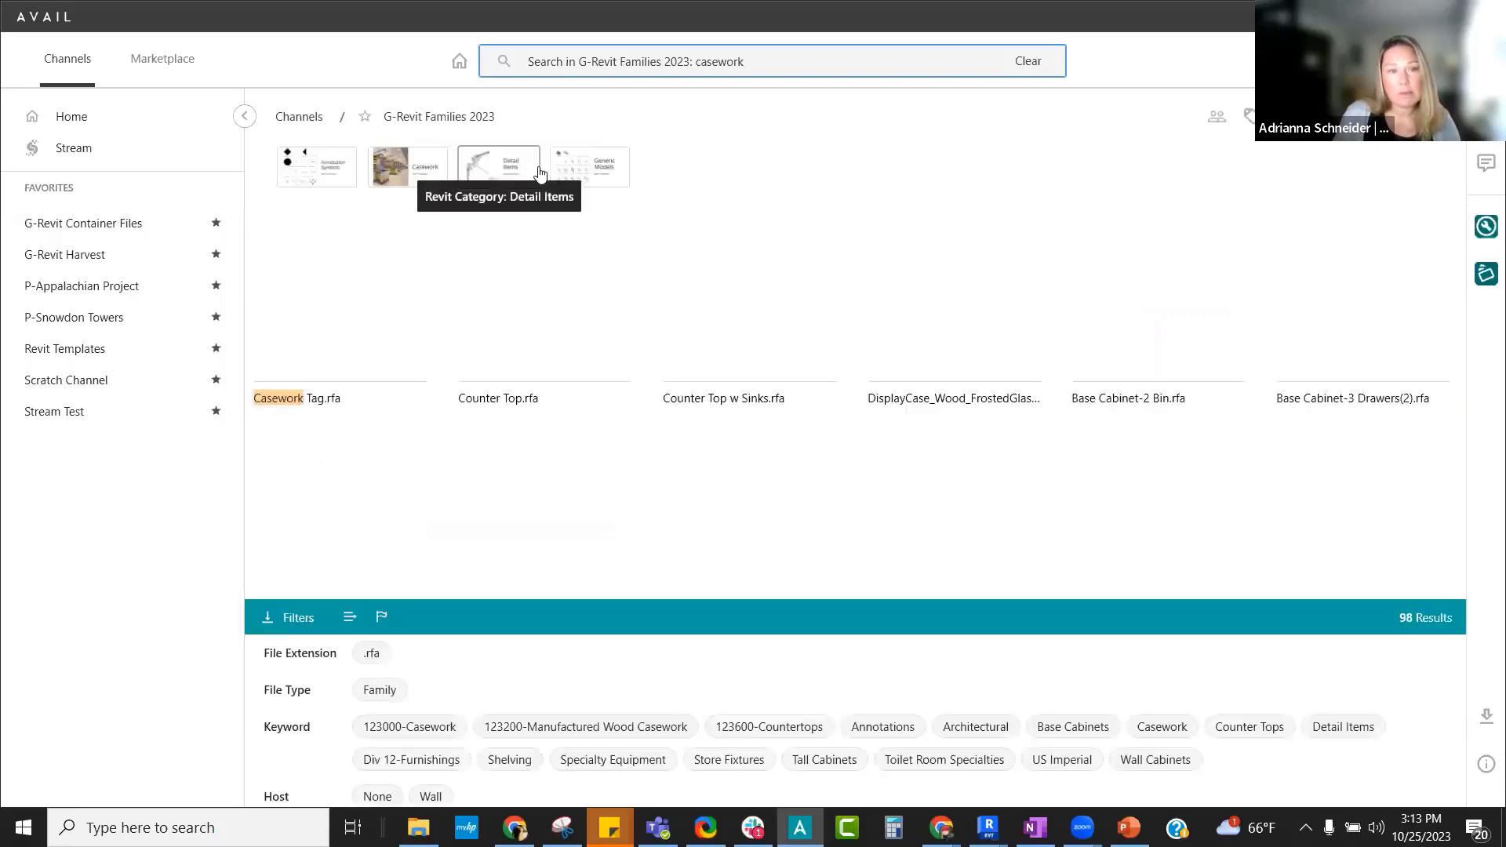
{"action": "left_click", "coordinate": [1400, 632]}
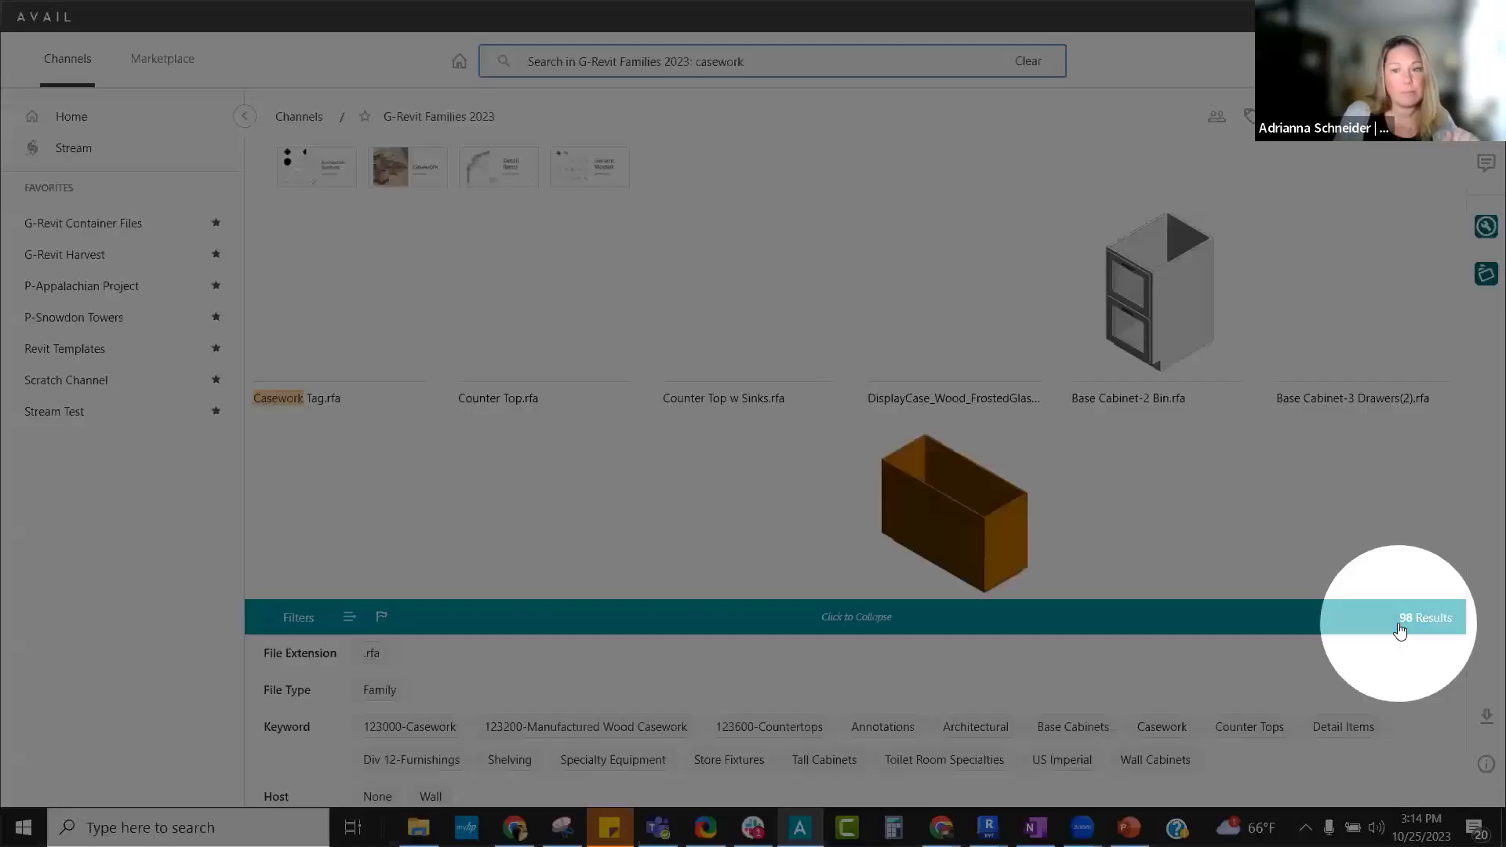
{"action": "left_click", "coordinate": [1022, 405]}
{"action": "left_click", "coordinate": [1420, 617]}
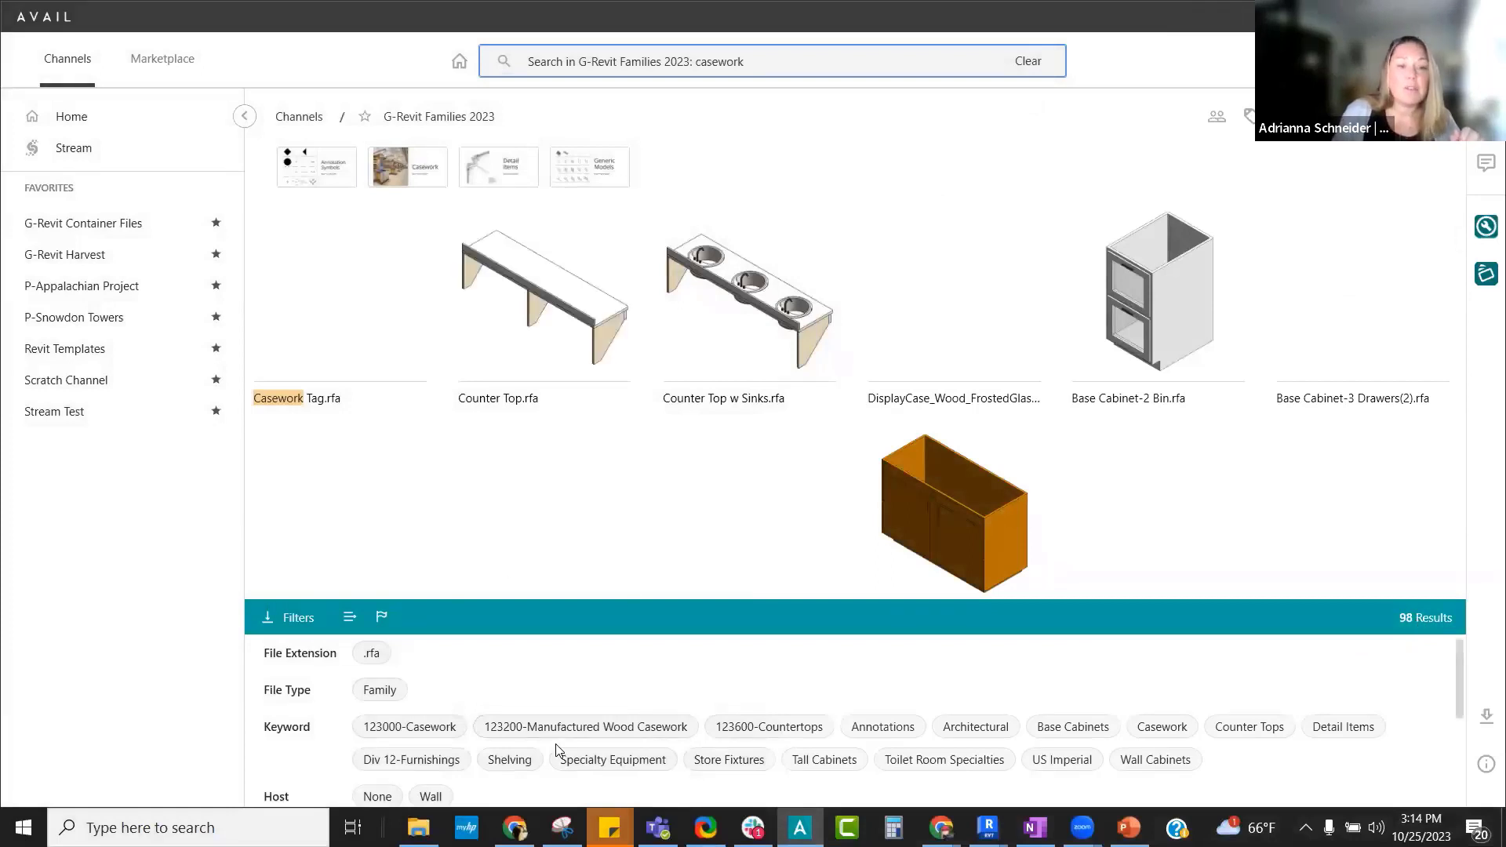
{"action": "scroll", "coordinate": [557, 749], "scroll_direction": "down", "scroll_amount": 3}
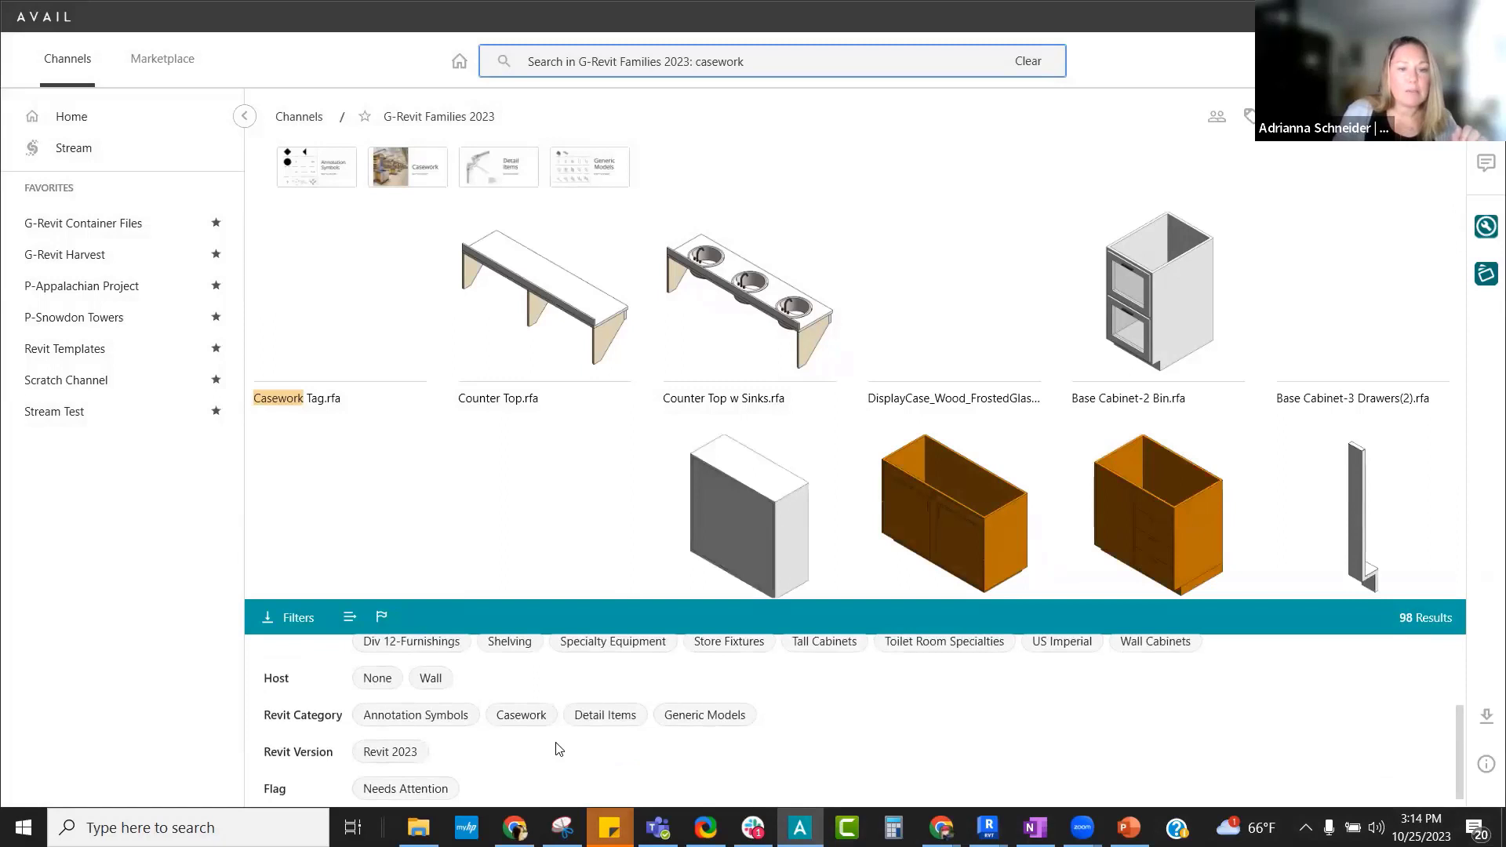
{"action": "scroll", "coordinate": [557, 749], "scroll_direction": "up", "scroll_amount": 3}
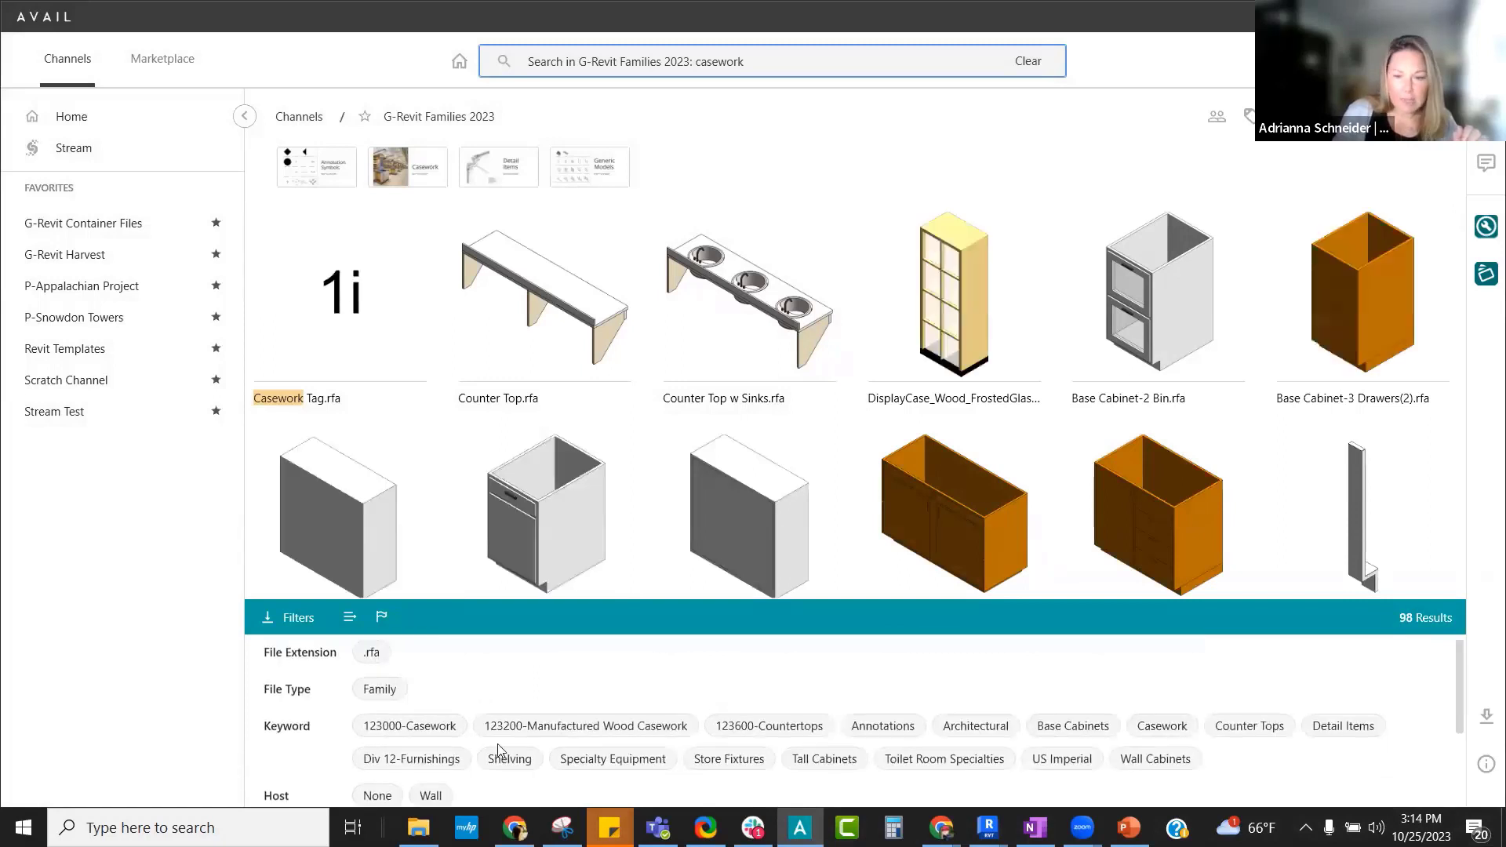
- Filter to the Base Cabinets keyword and refine the search to 'casework 4'
{"action": "left_click", "coordinate": [1080, 719]}
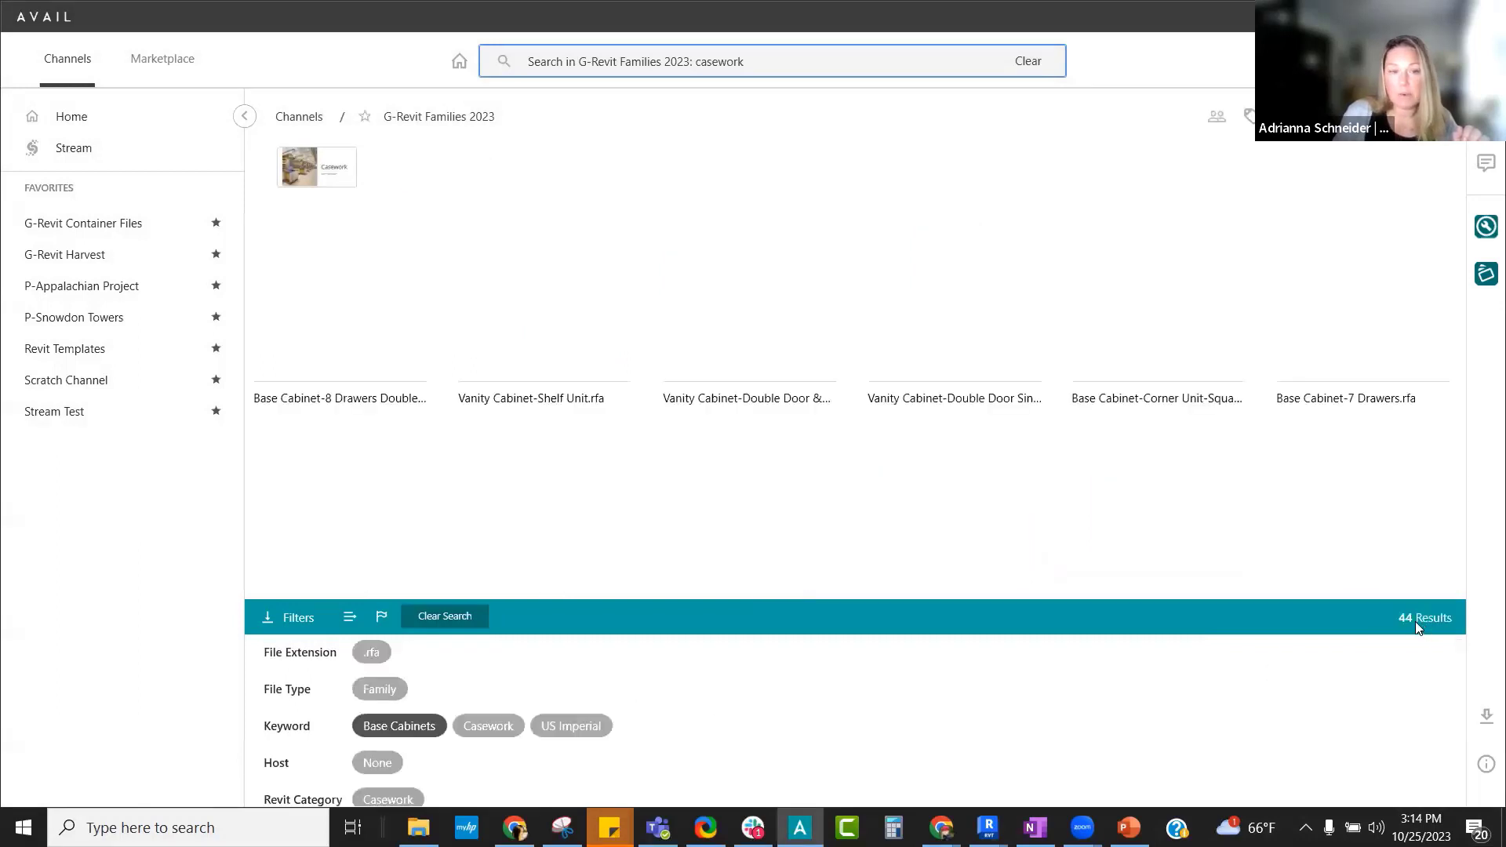
{"action": "left_click", "coordinate": [877, 72]}
{"action": "type", "text": "4"}
{"action": "key", "text": "Return"}
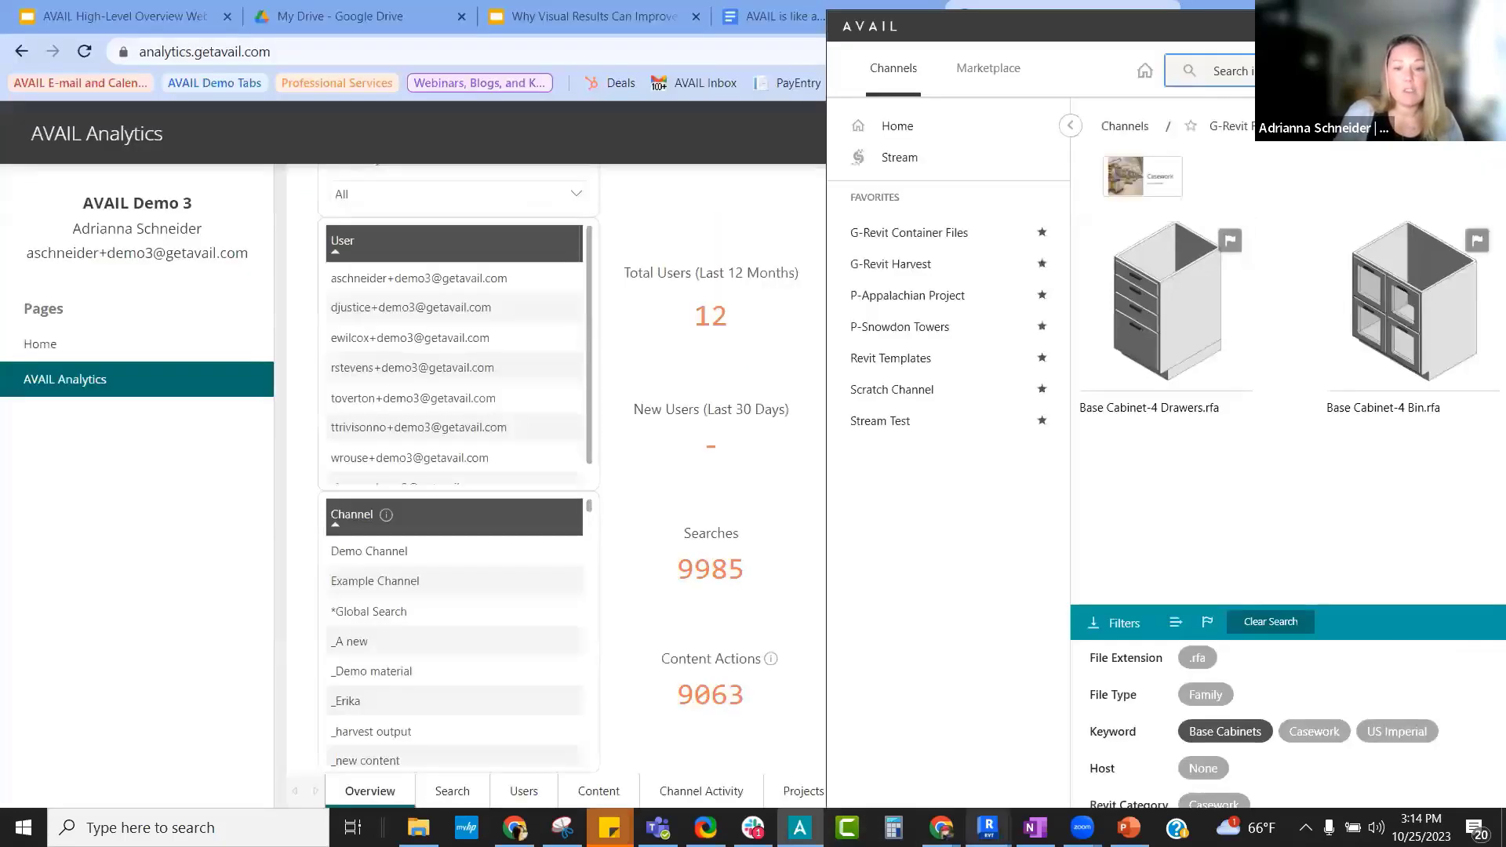
- Close Revit's elevator door family panel, then select Base Cabinet-4 Drawers among AVAIL's four results
{"action": "mouse_move", "coordinate": [987, 828]}
{"action": "left_click", "coordinate": [941, 769]}
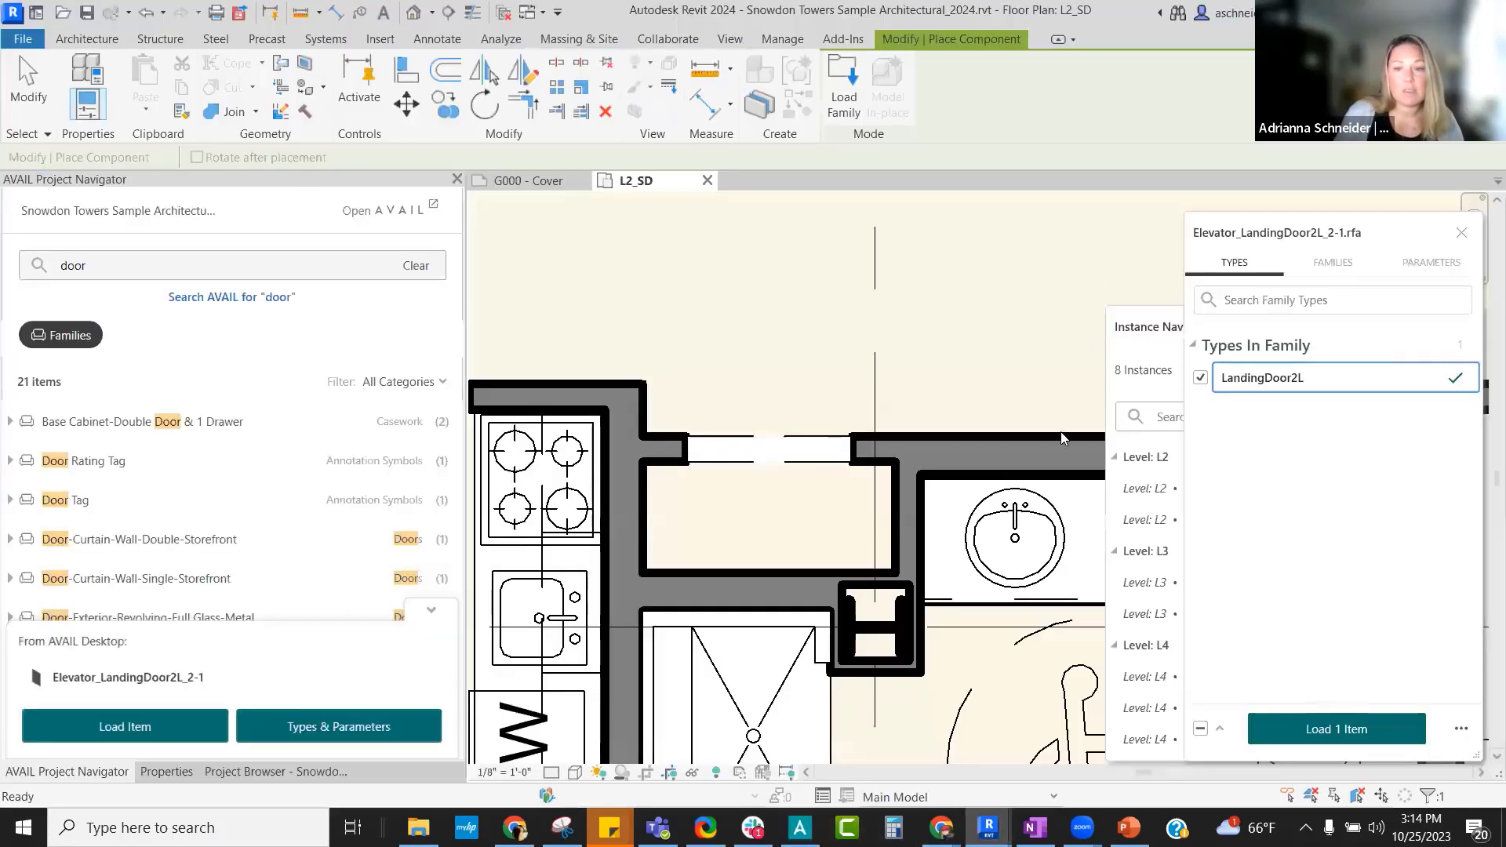
{"action": "left_click", "coordinate": [1461, 233]}
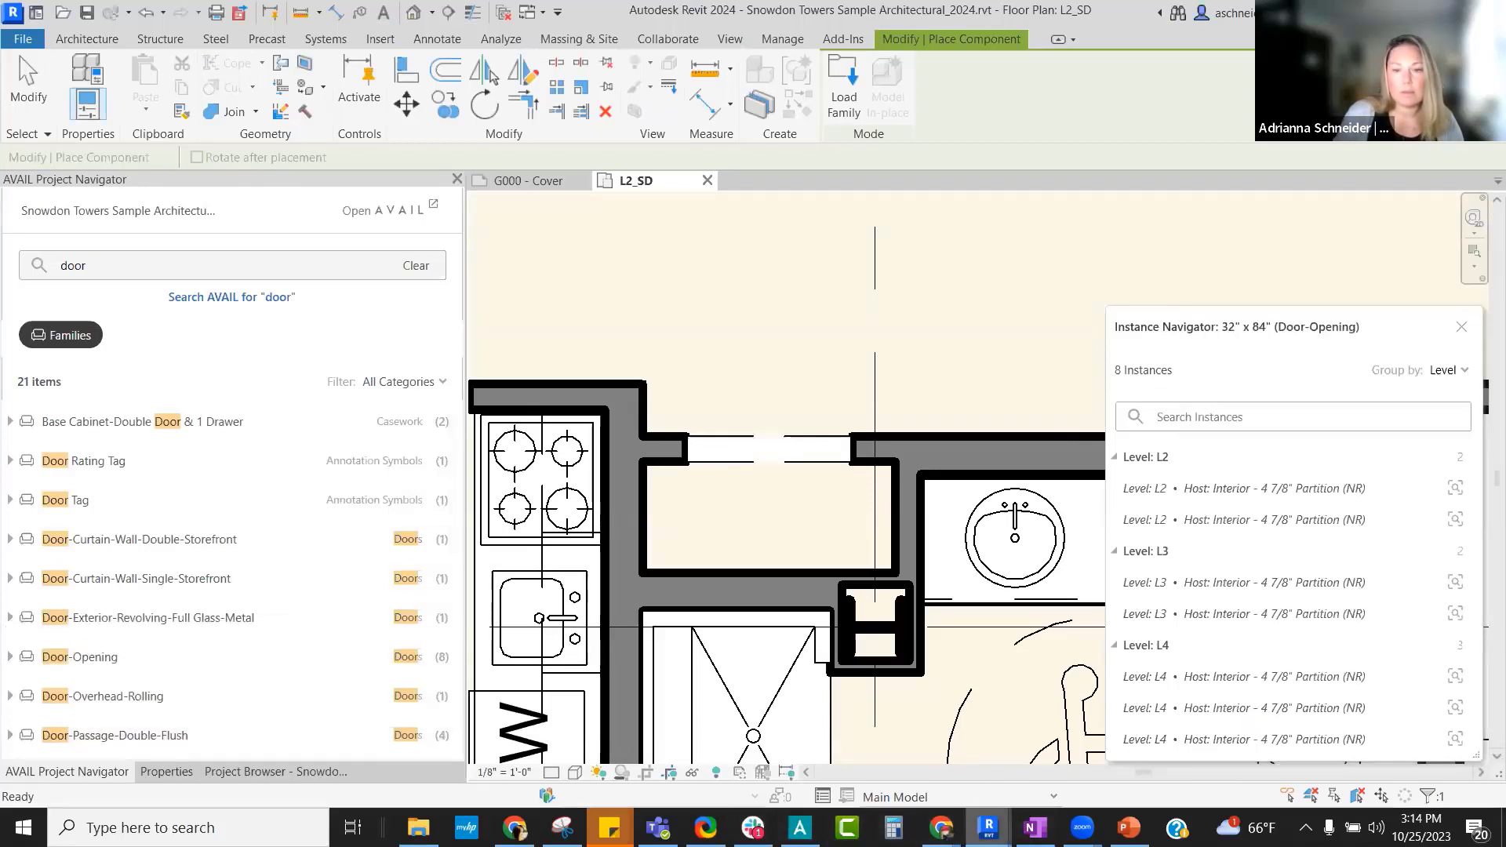
{"action": "left_click", "coordinate": [800, 828]}
{"action": "left_click", "coordinate": [1181, 295]}
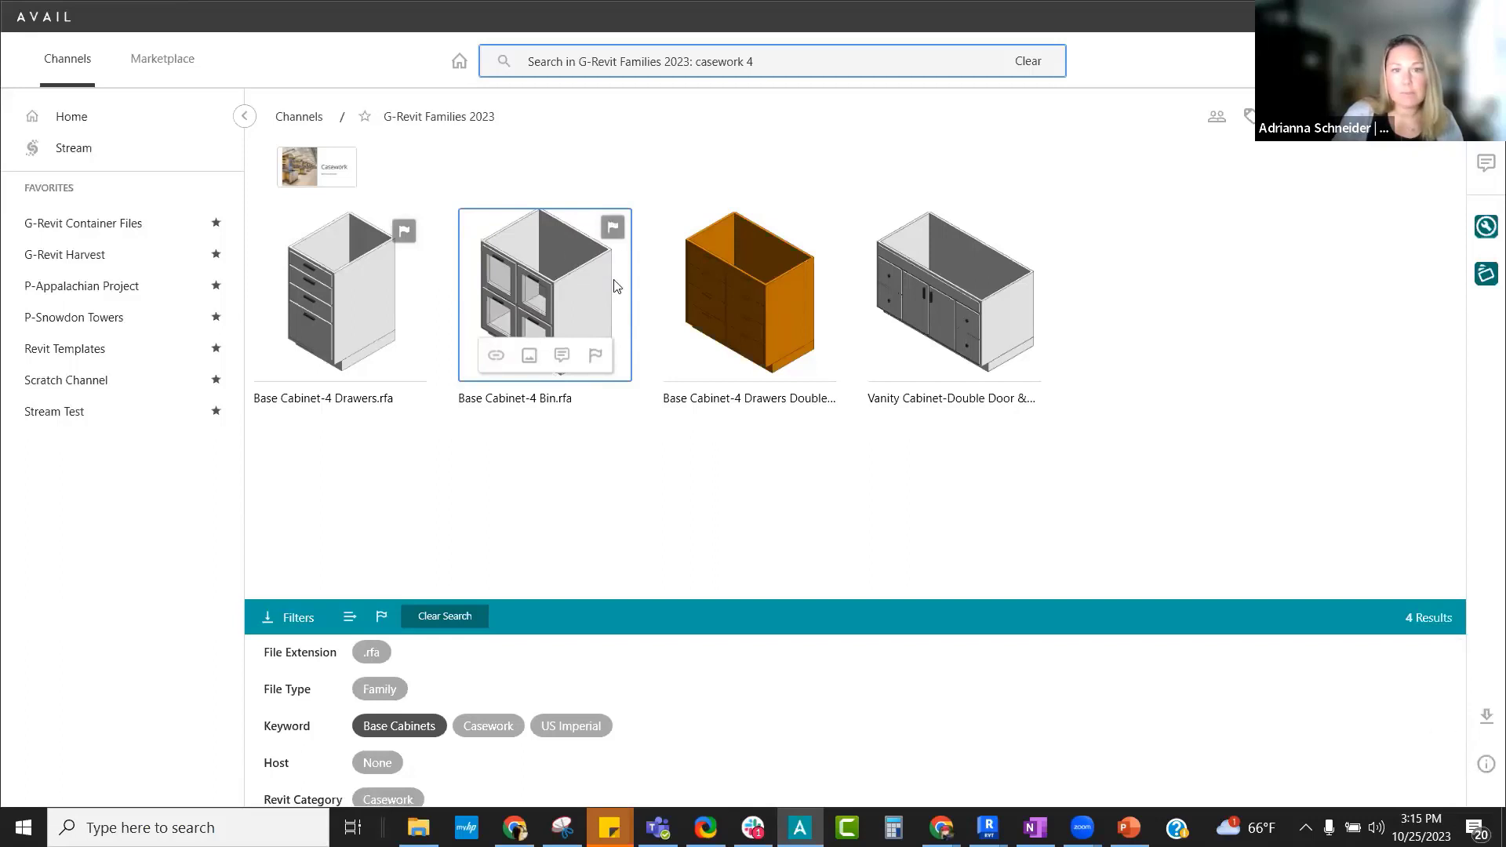
- Flag Base Cabinet-4 Drawers Double as Needs Attention ('Material is incorrect'), then filter to 3 flagged results
{"action": "left_click", "coordinate": [562, 356]}
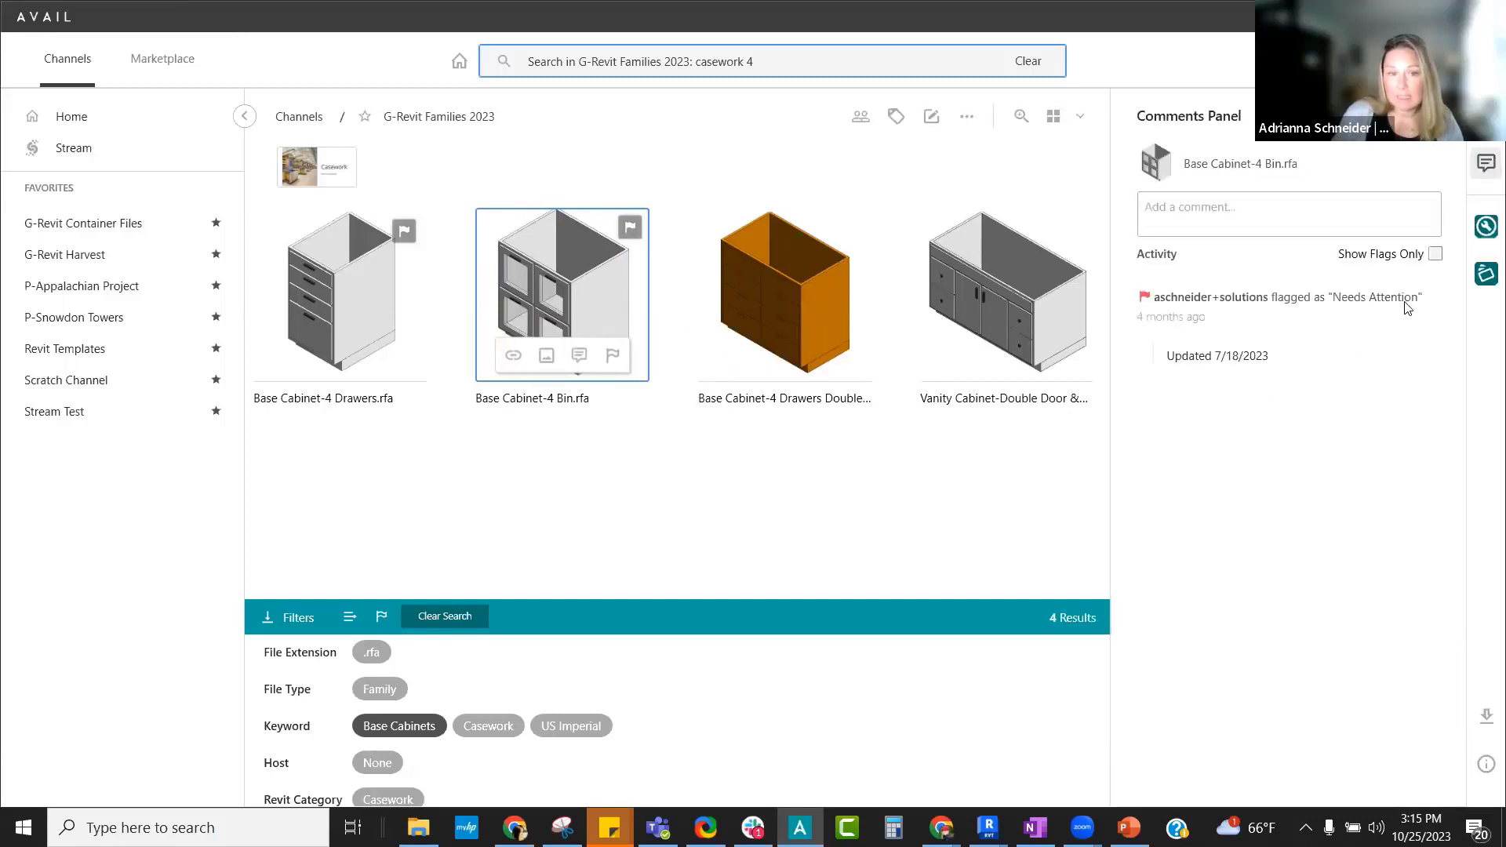
{"action": "left_click", "coordinate": [793, 286]}
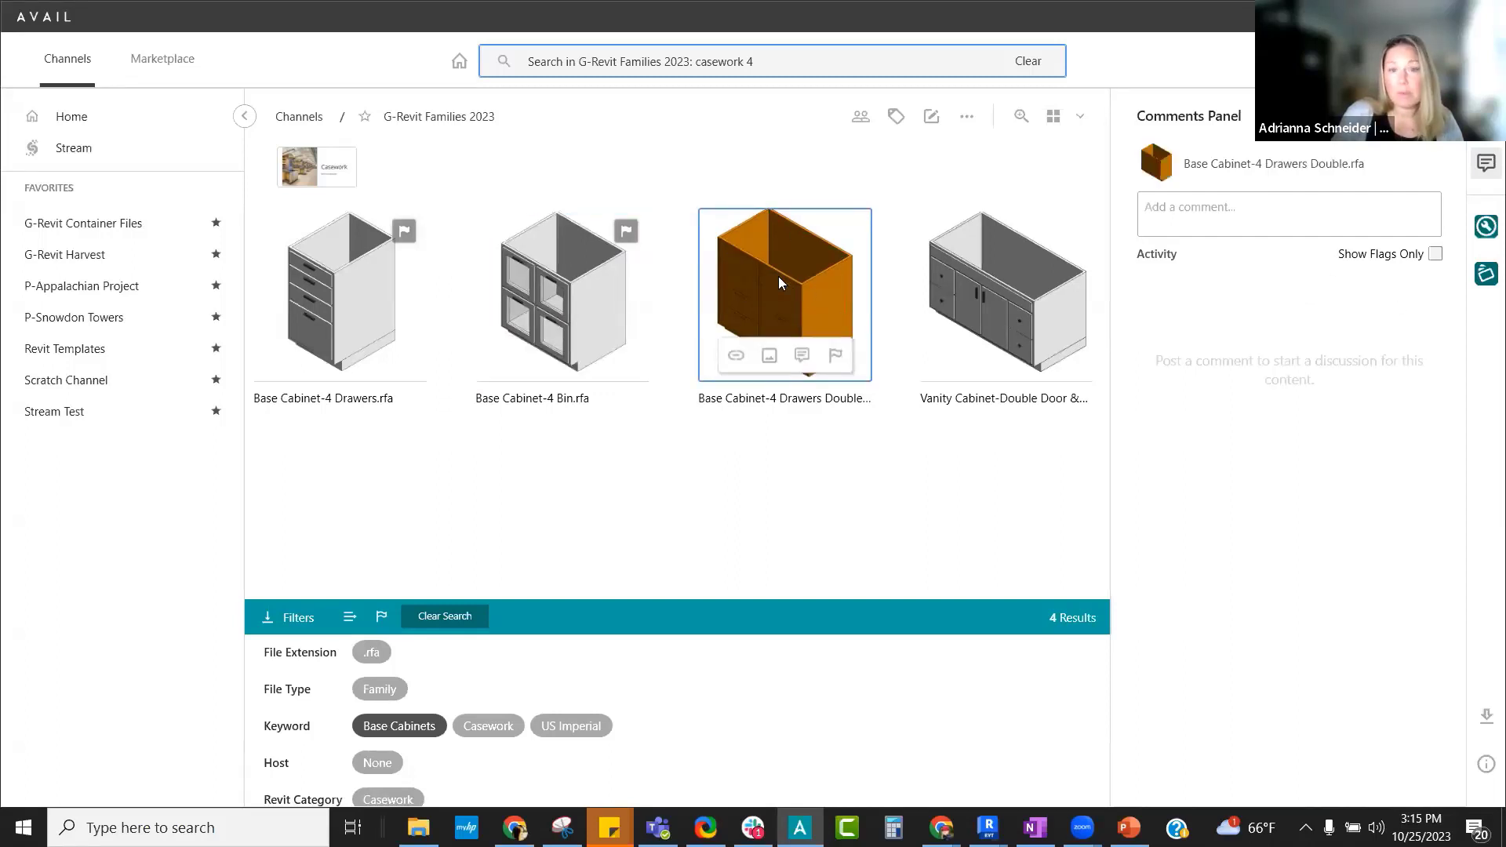
{"action": "left_click", "coordinate": [1279, 204]}
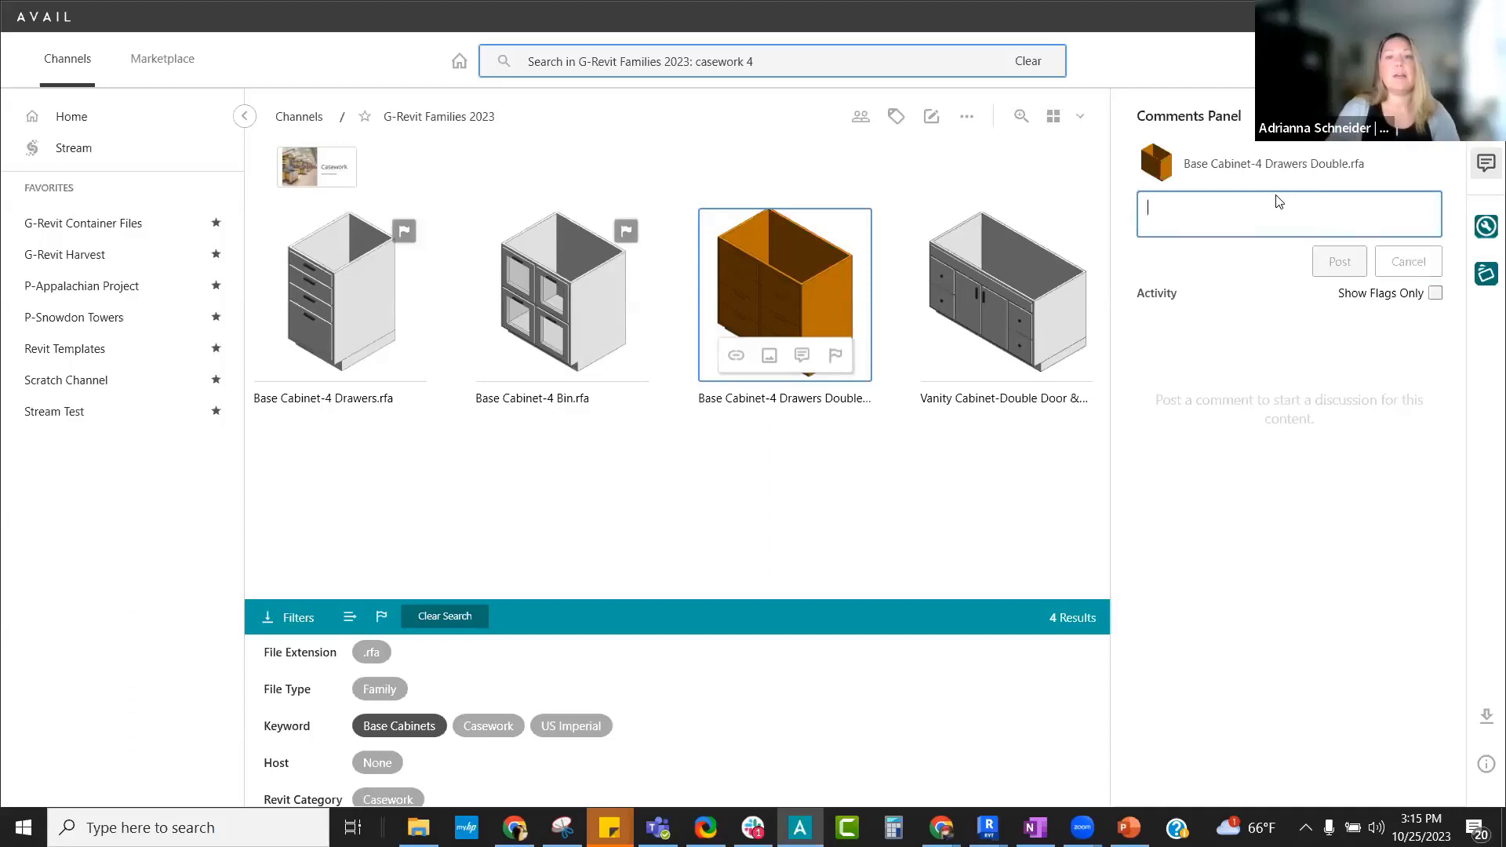
{"action": "left_click", "coordinate": [836, 356]}
{"action": "left_click", "coordinate": [838, 315]}
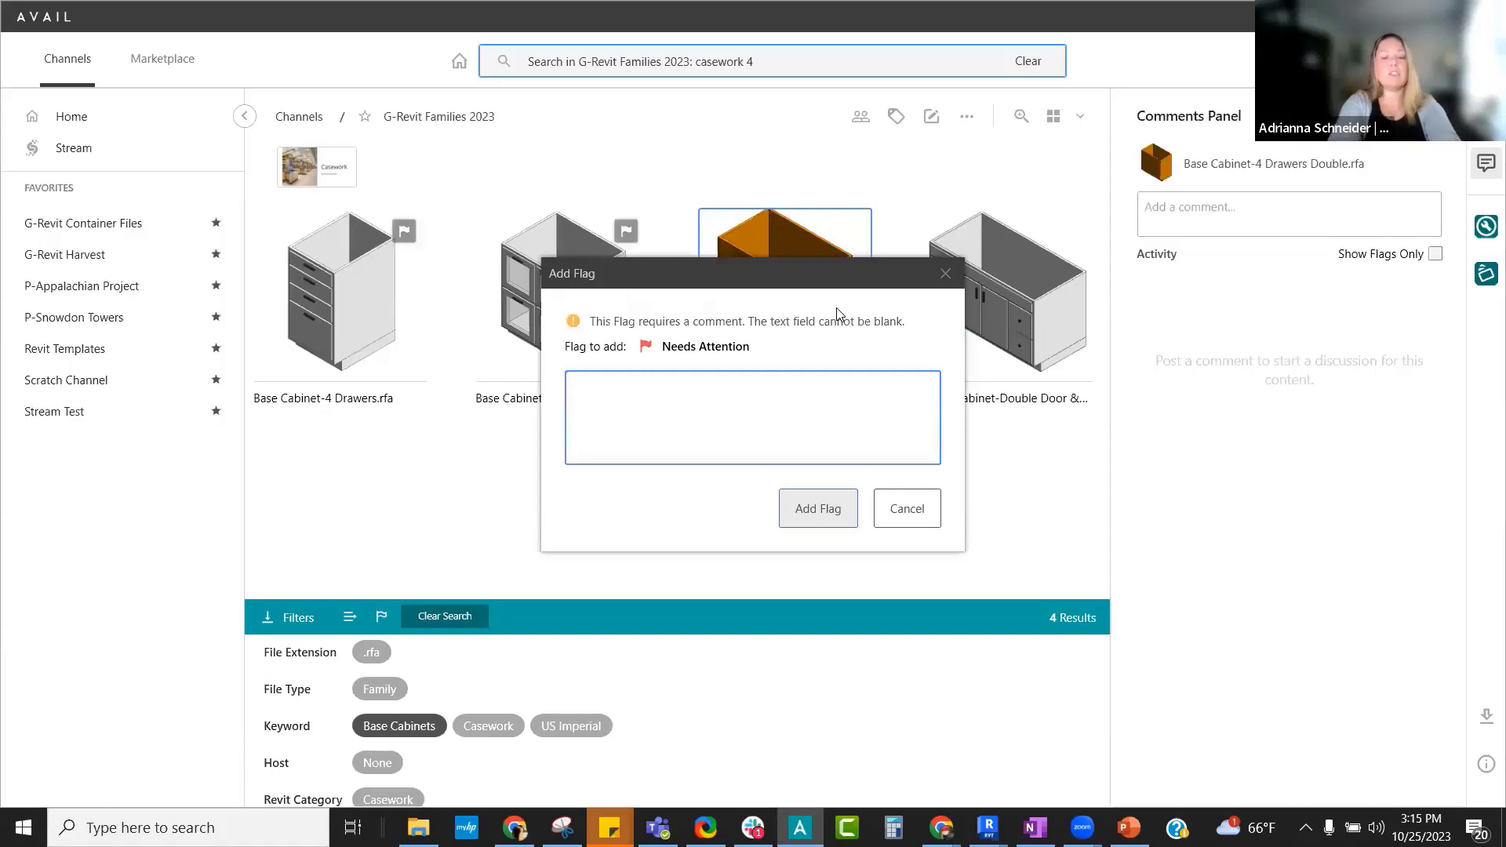
{"action": "type", "text": "Material "}
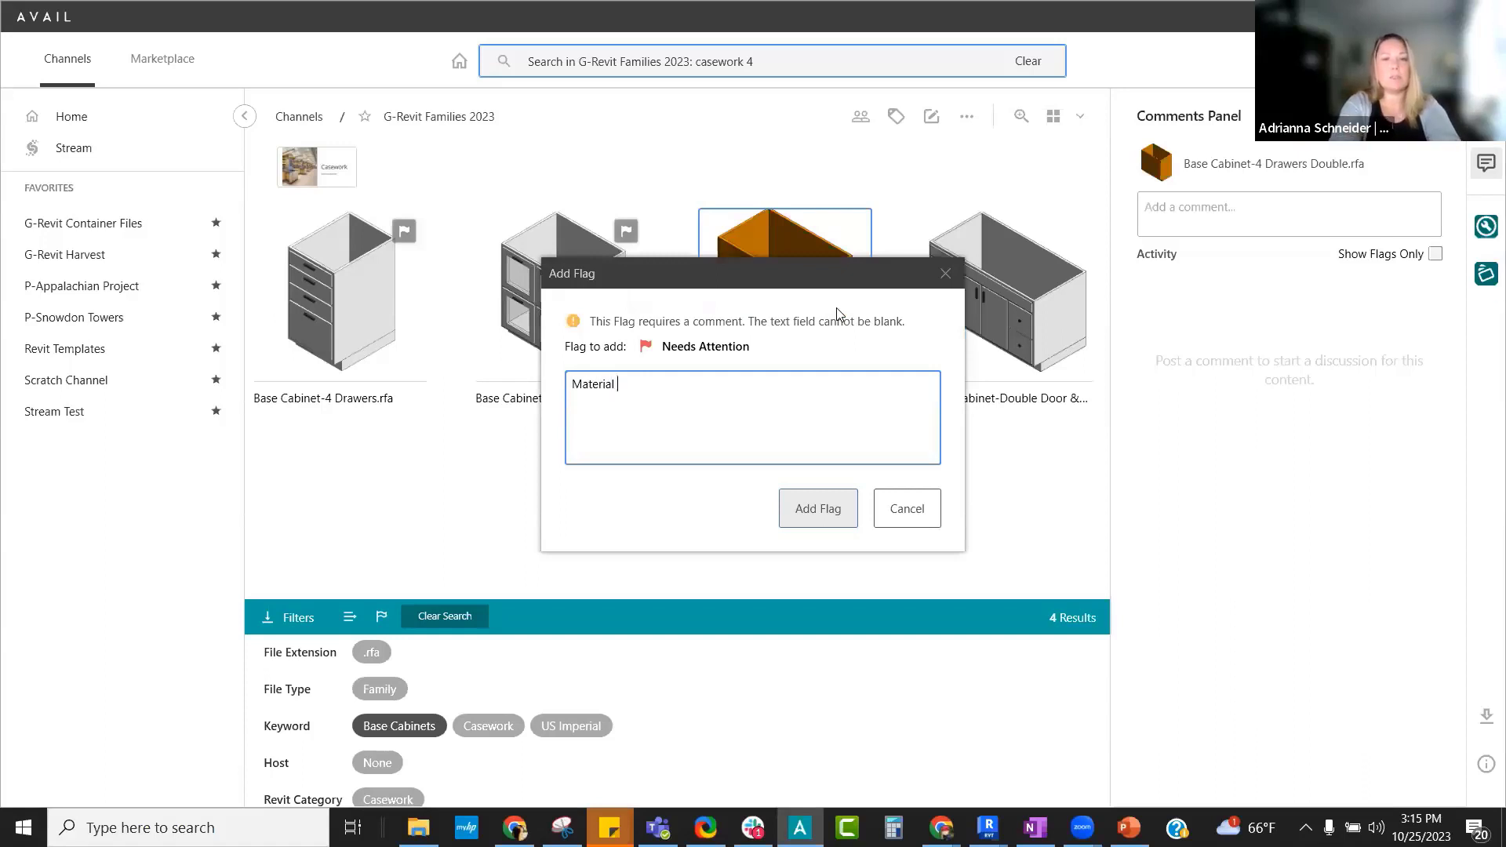
{"action": "type", "text": "is incorrect."}
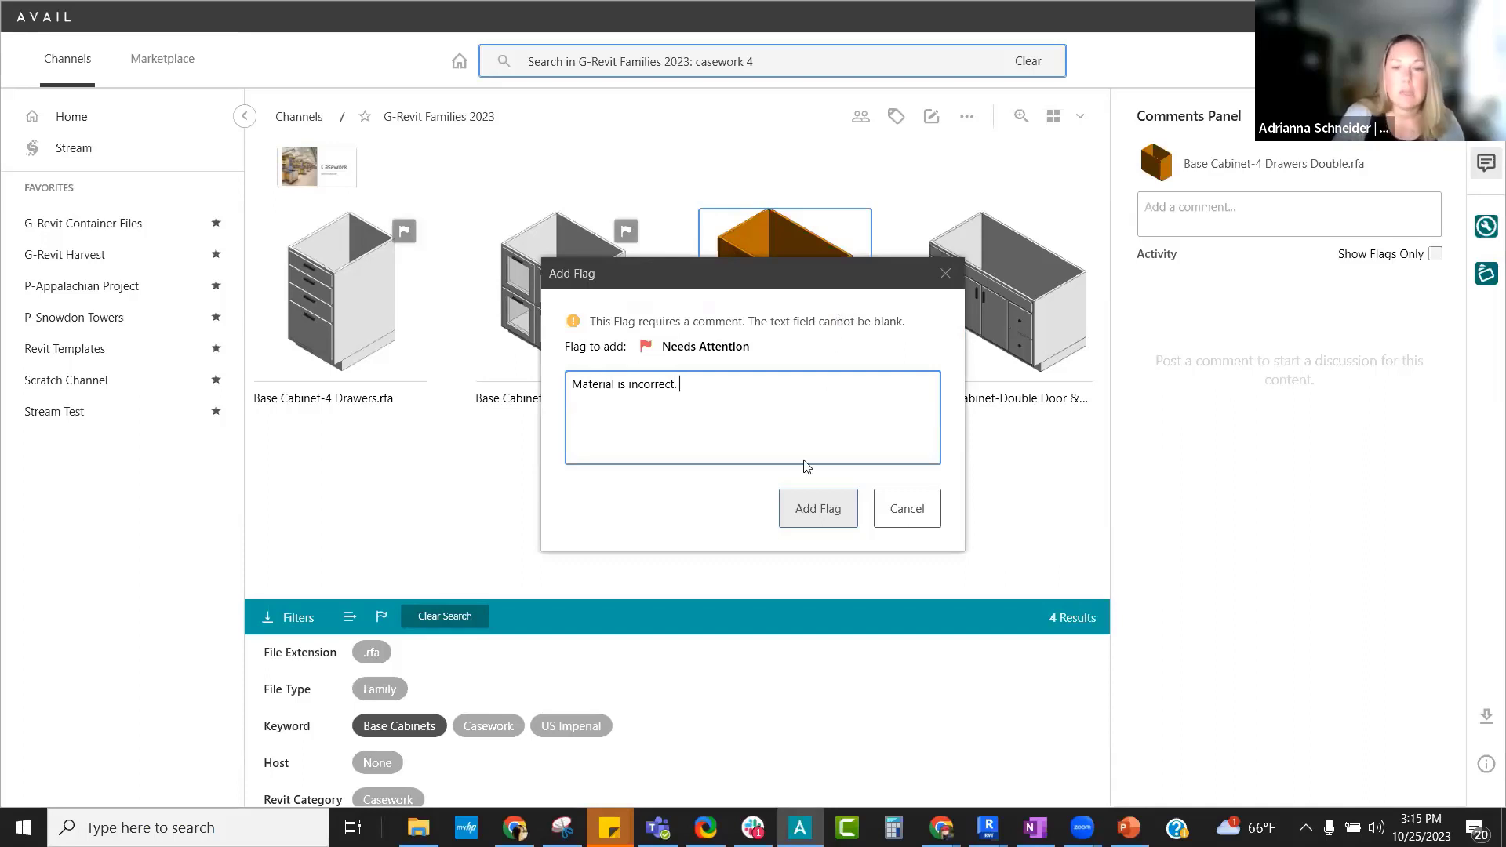
{"action": "left_click", "coordinate": [842, 512]}
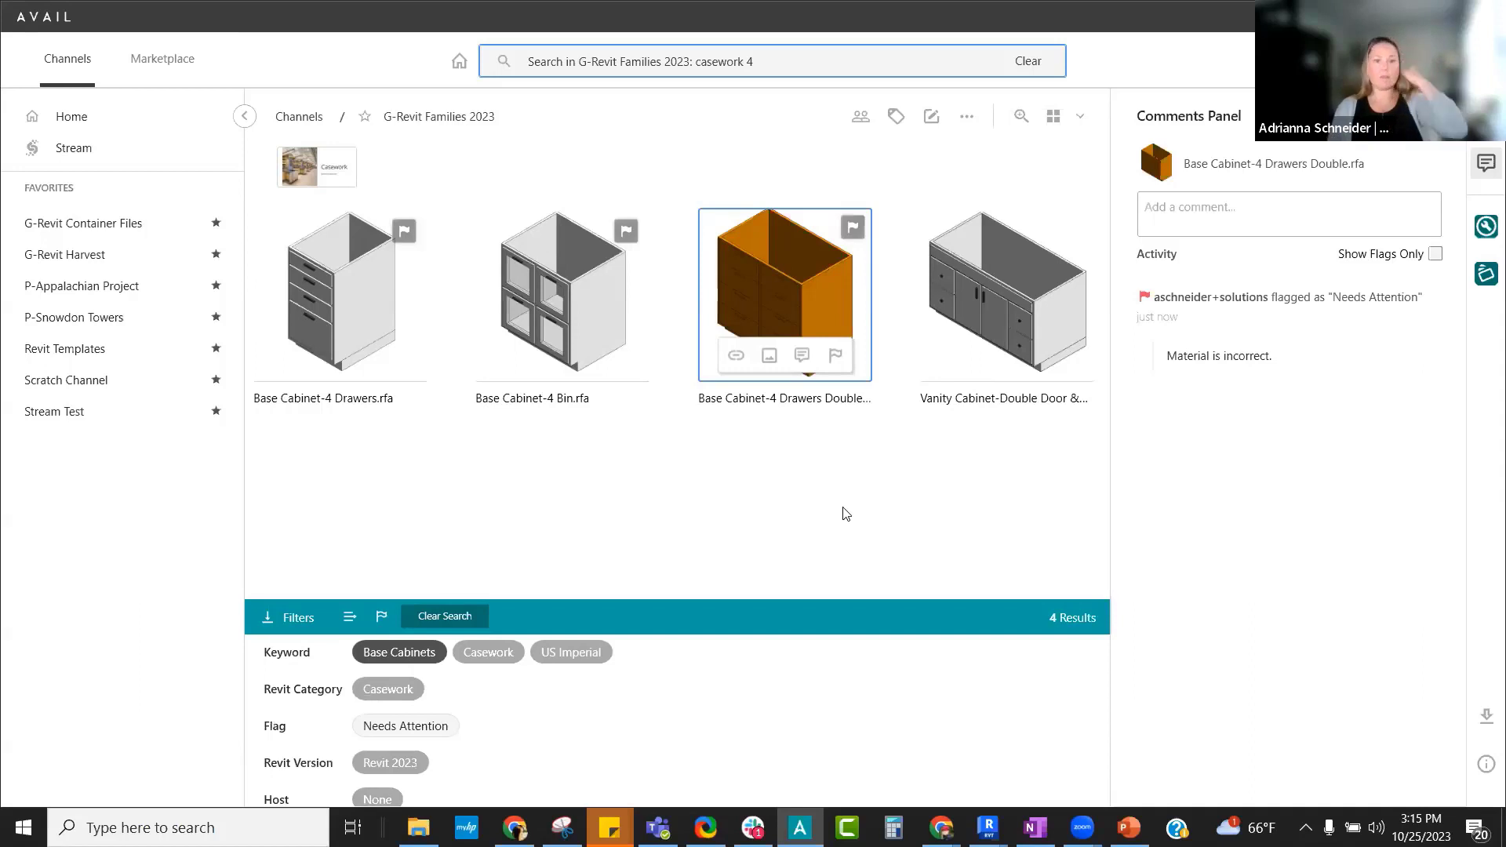
{"action": "left_click", "coordinate": [429, 730]}
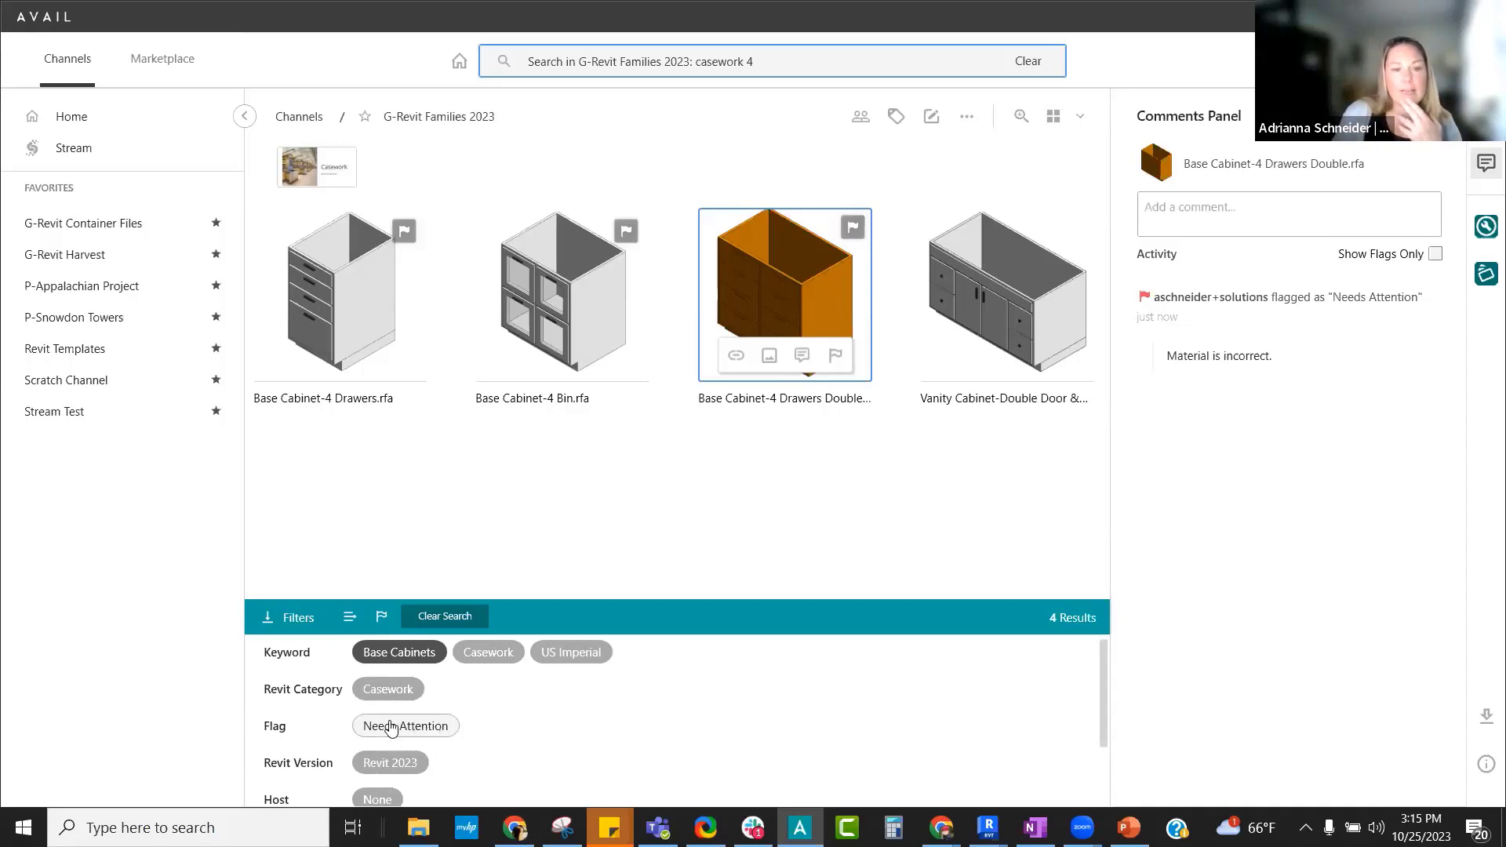
{"action": "left_click", "coordinate": [390, 723]}
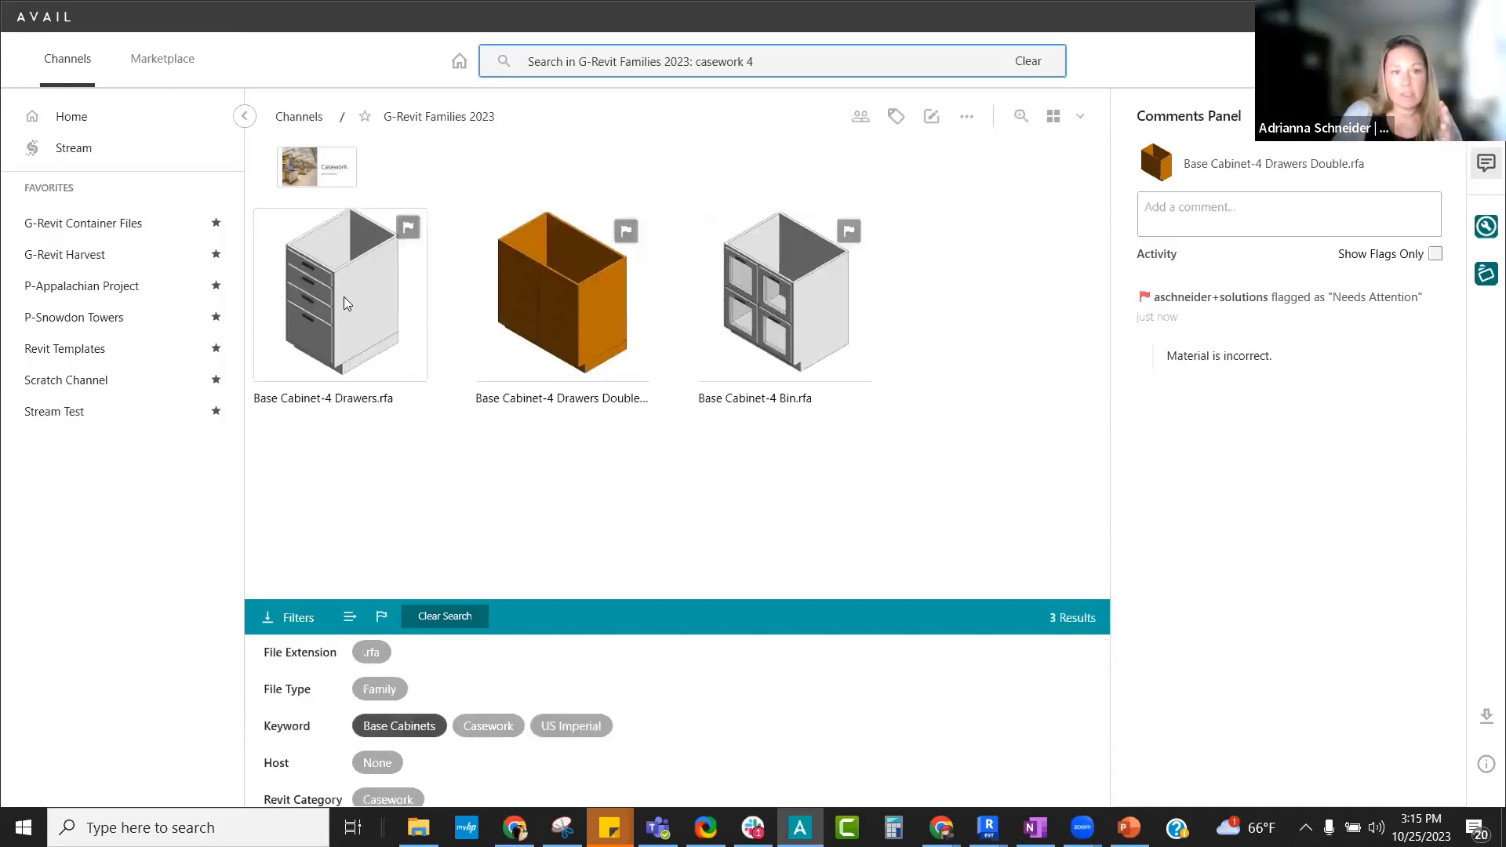
- From Home, search all channels for 'needs attention', returning 9 flagged items
{"action": "left_click", "coordinate": [114, 116]}
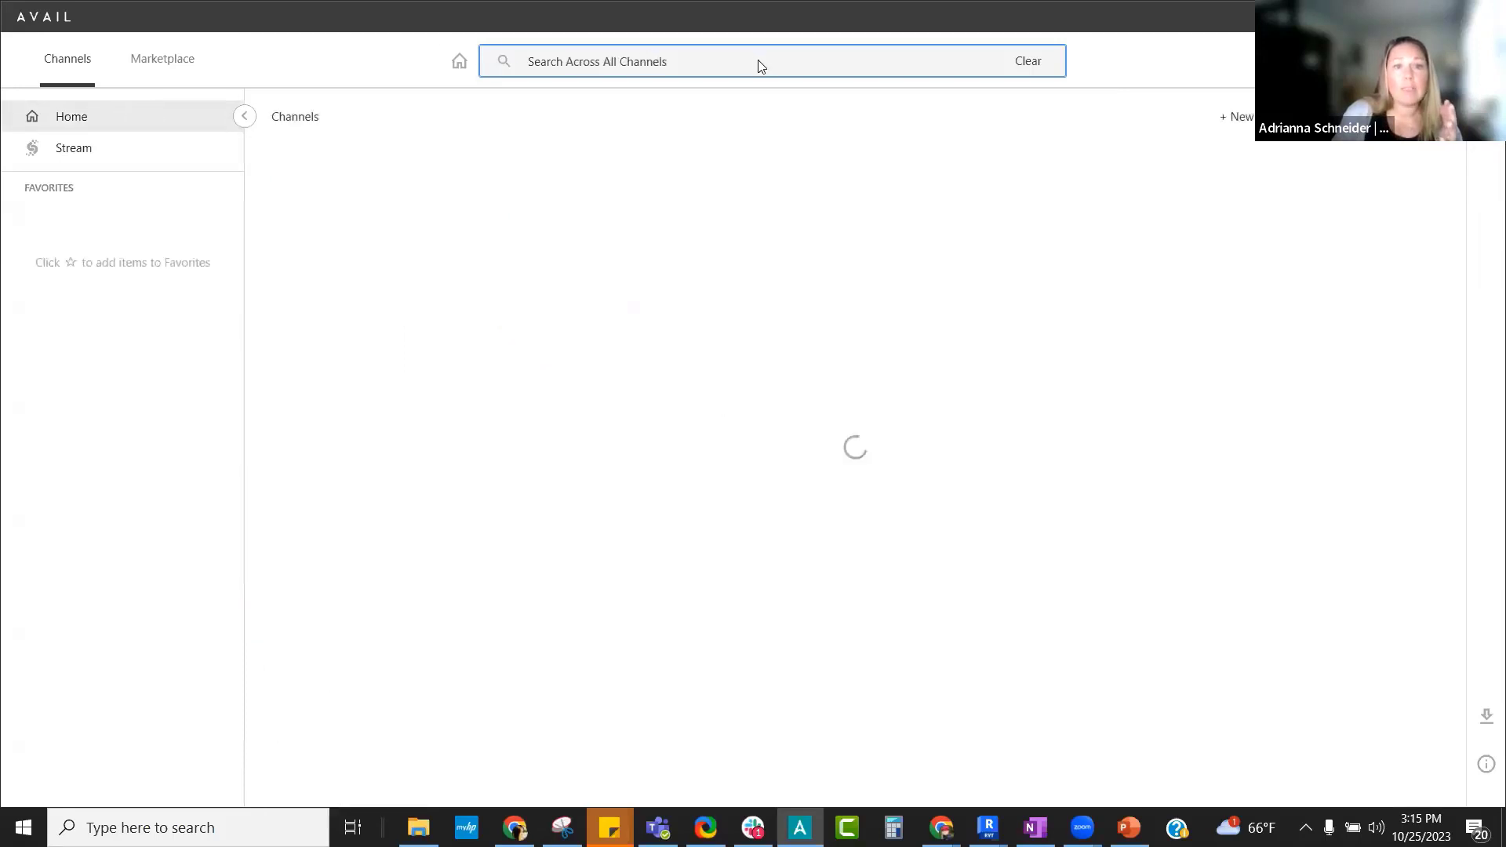
{"action": "left_click", "coordinate": [759, 65]}
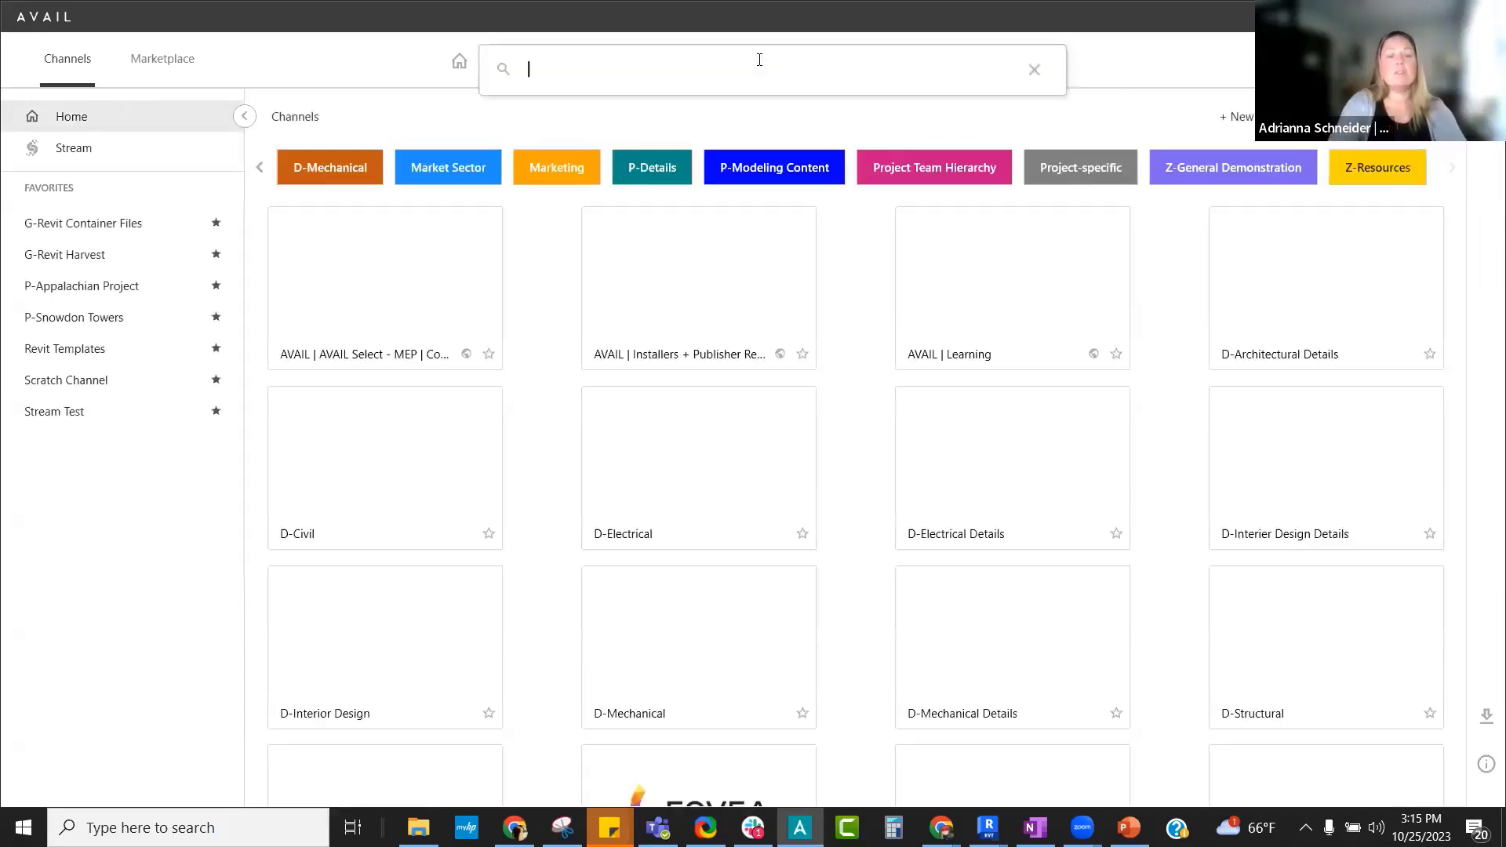
{"action": "type", "text": "needs "}
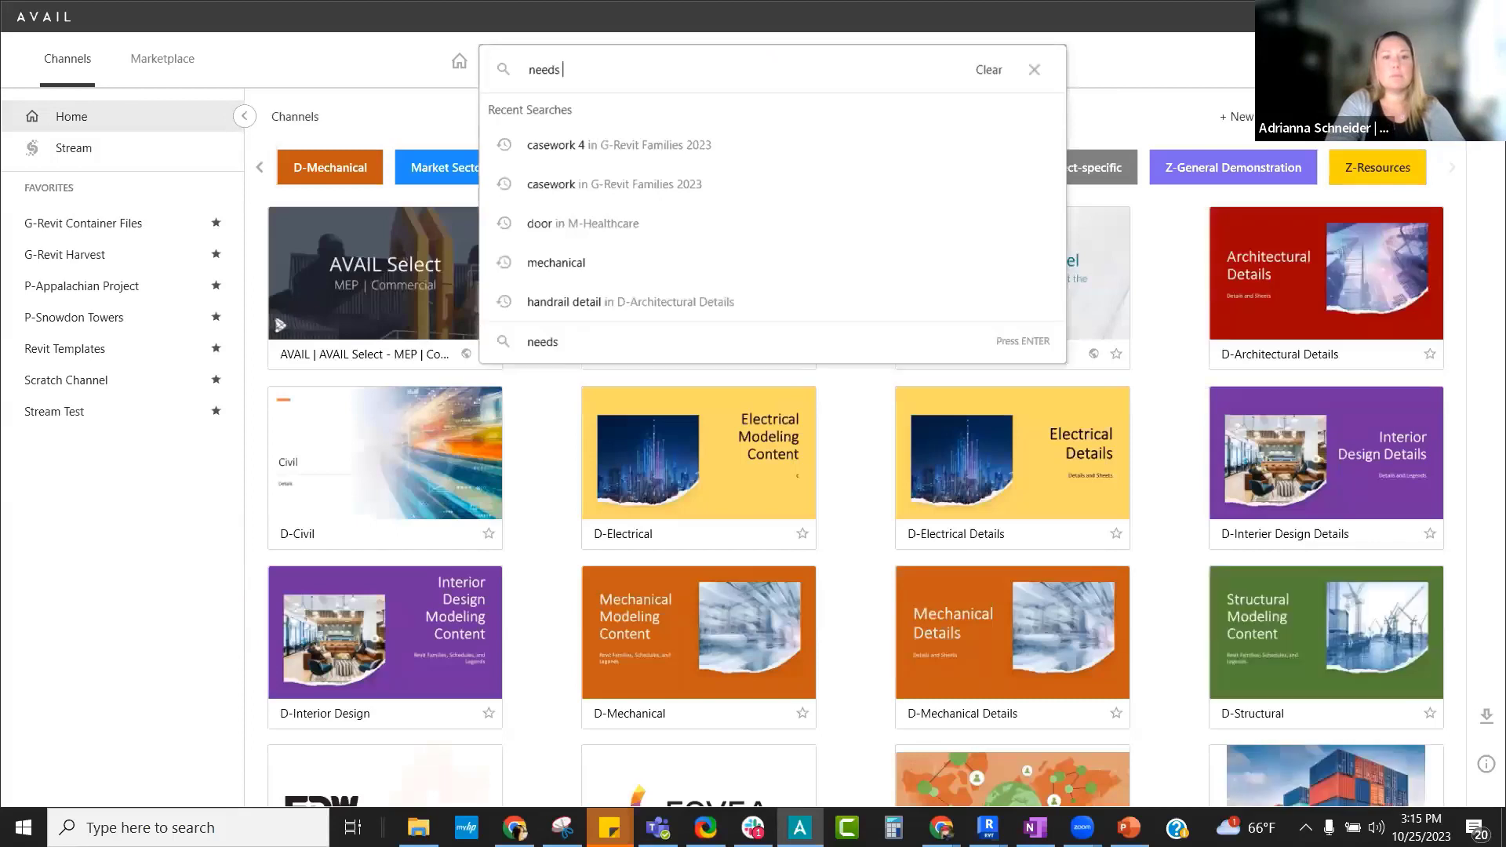
{"action": "type", "text": "attenti"}
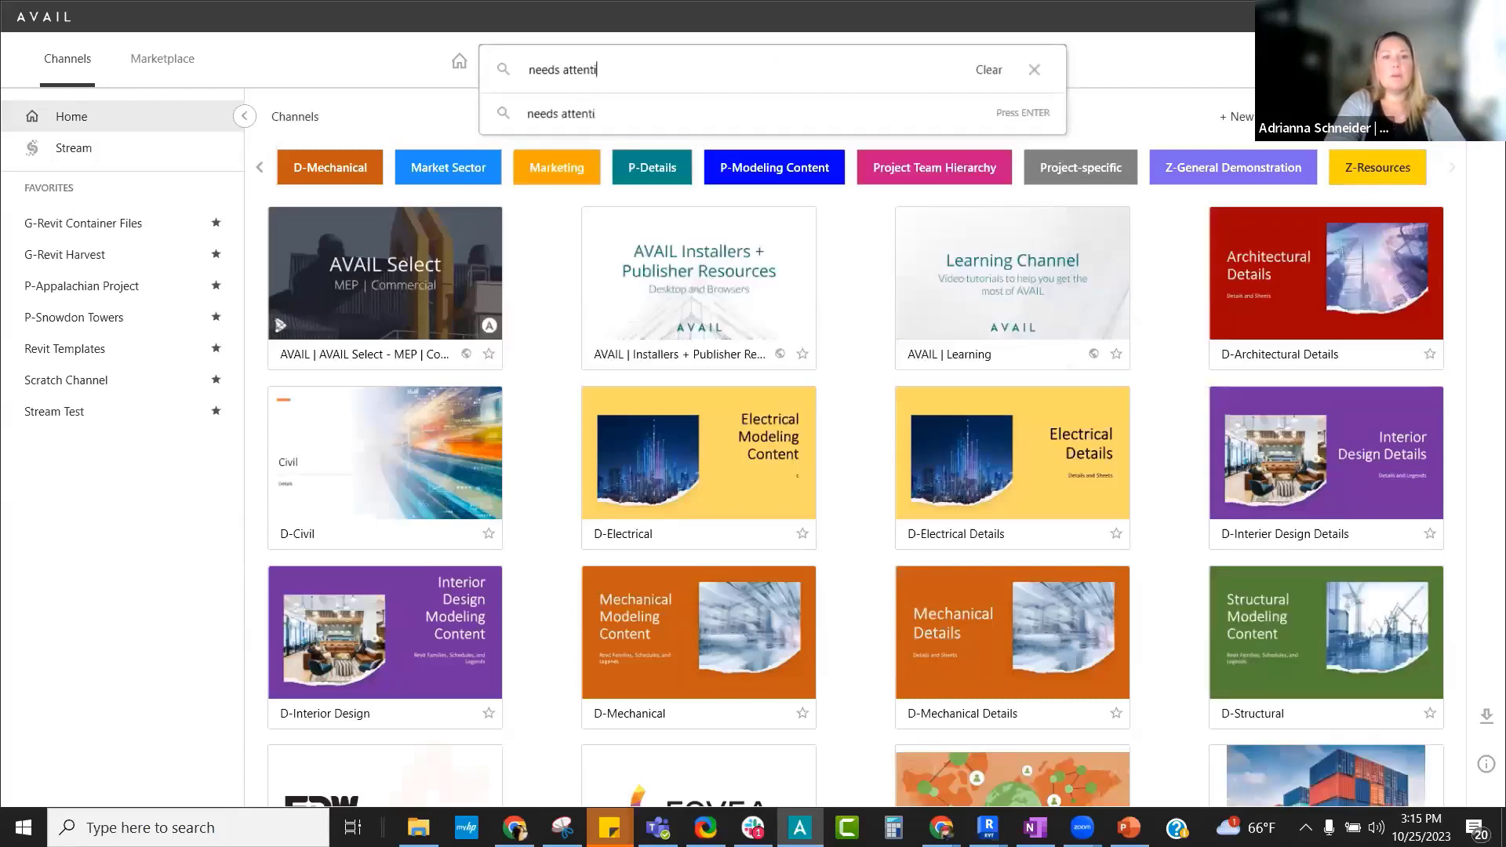
{"action": "key", "text": "Return"}
{"action": "type", "text": "tion"}
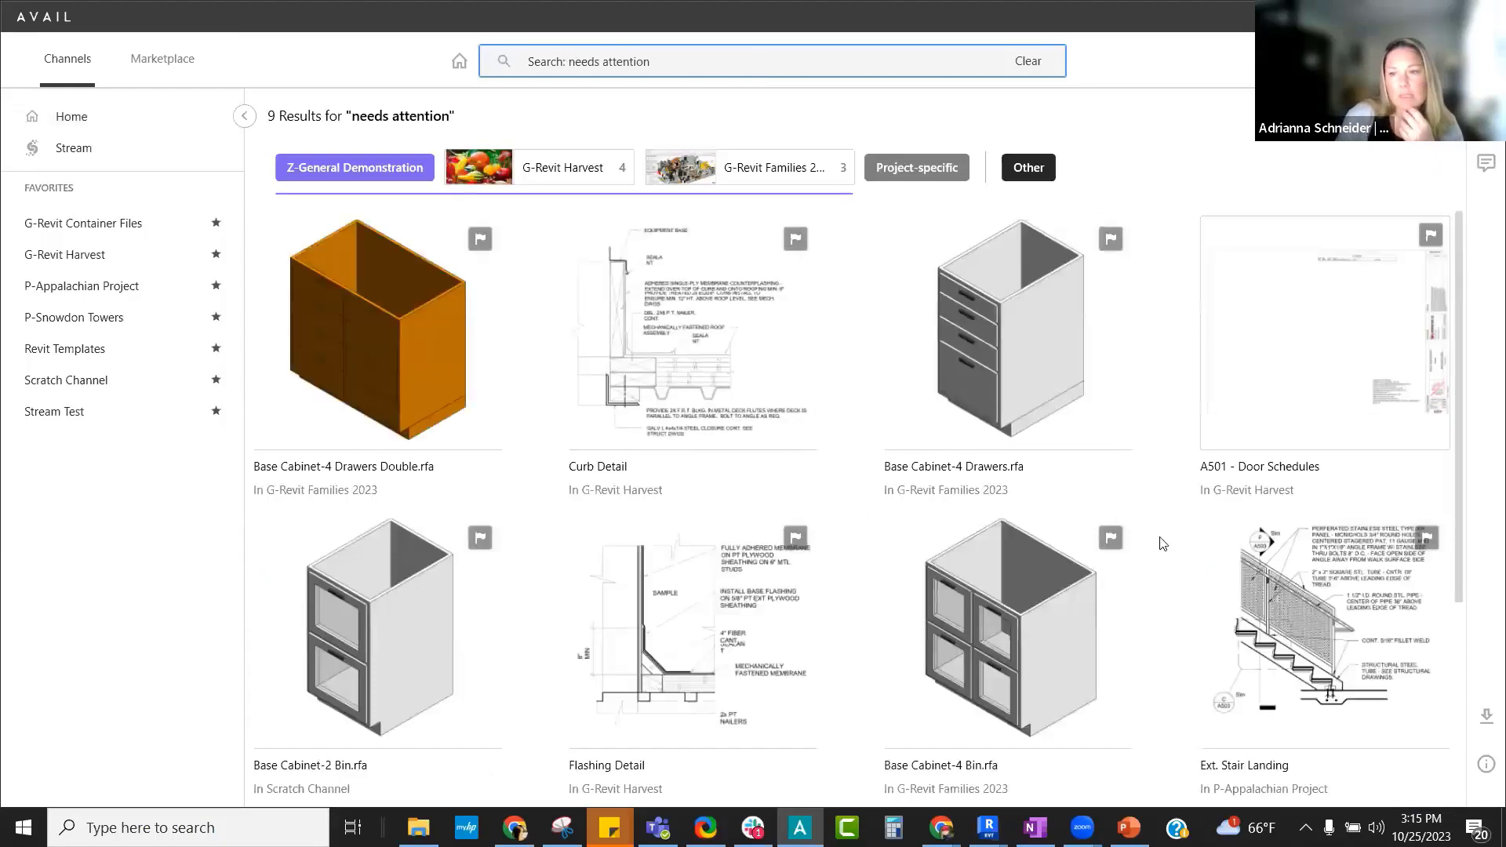
- Check the Flashing Detail's comments and enlarged preview, then close the preview
{"action": "scroll", "coordinate": [1102, 611], "scroll_direction": "down", "scroll_amount": 3}
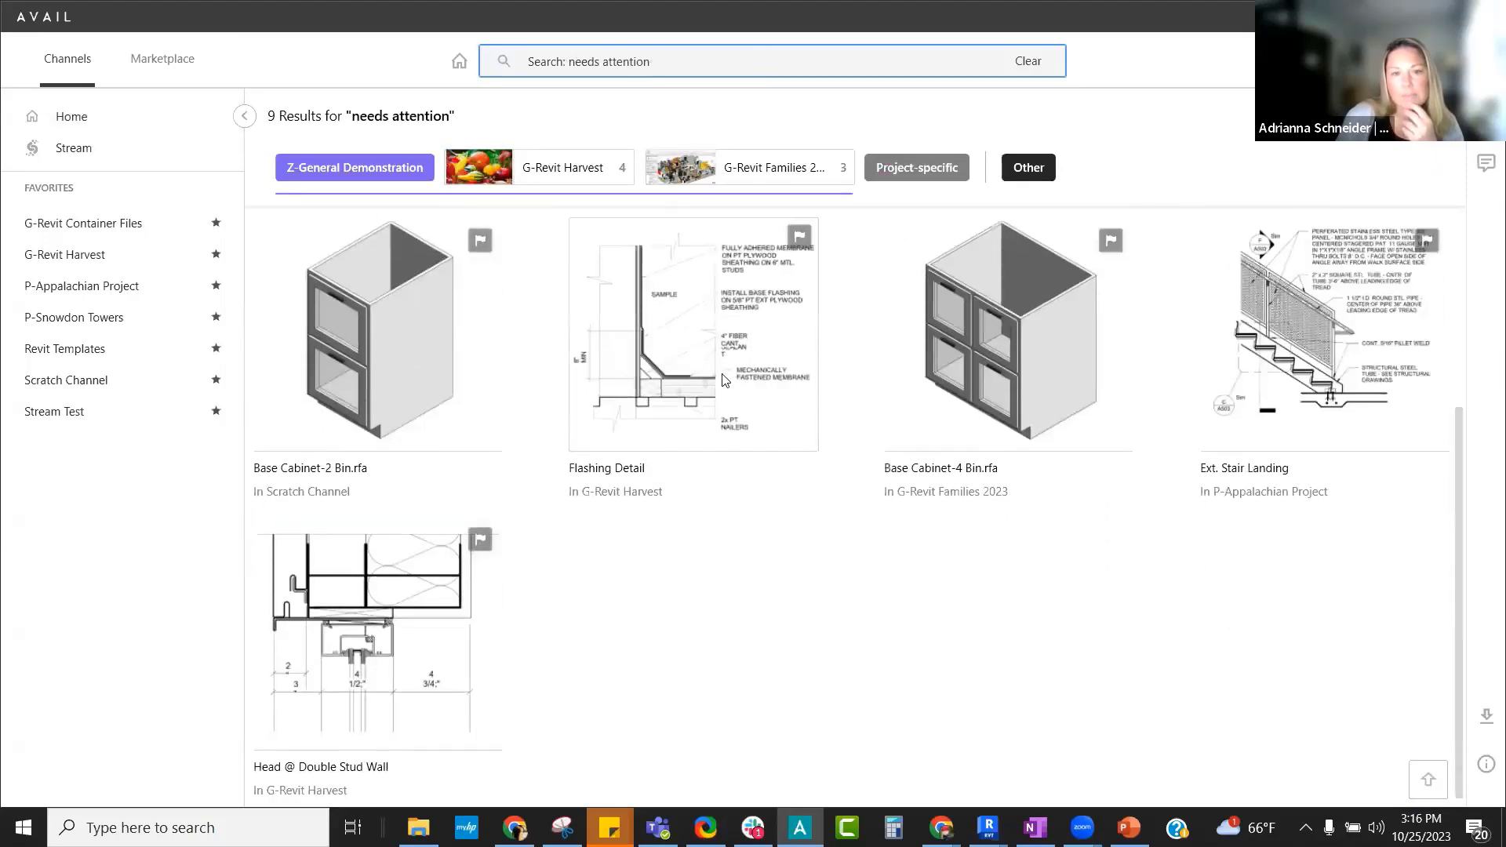
{"action": "left_click", "coordinate": [710, 427]}
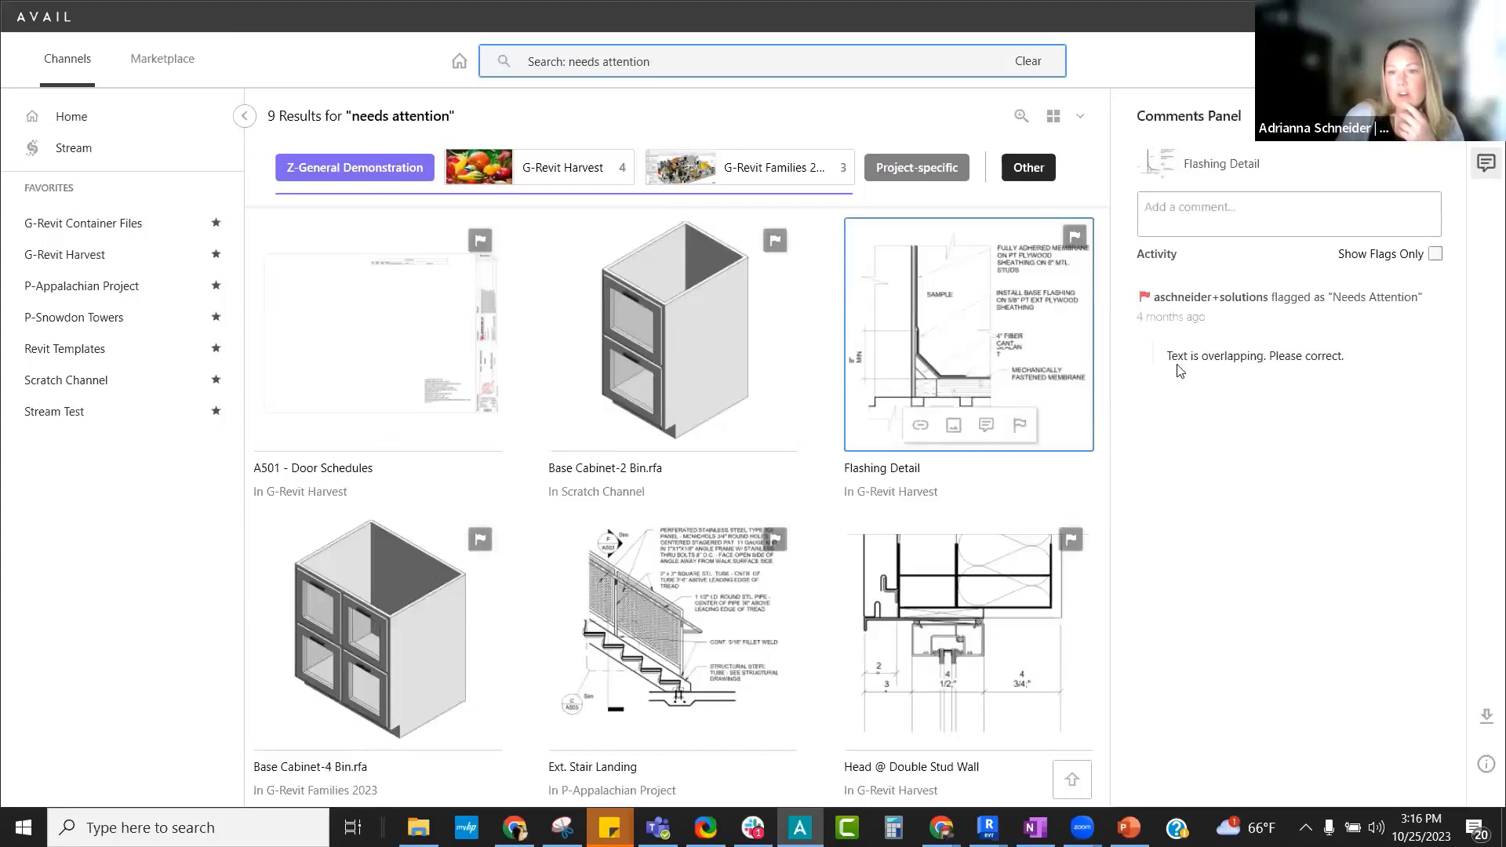
{"action": "left_click", "coordinate": [954, 425]}
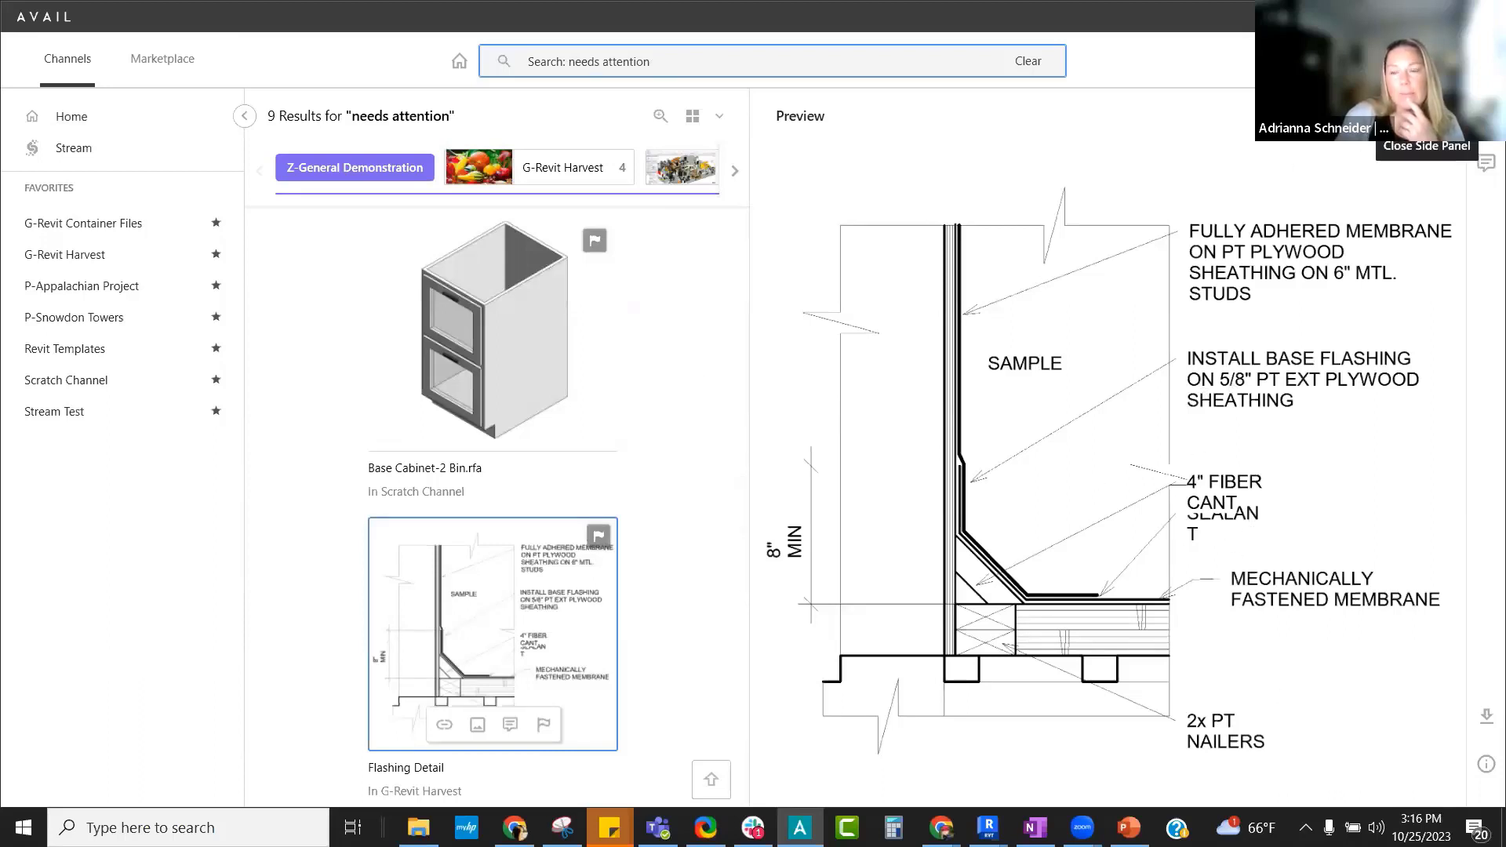
{"action": "left_click", "coordinate": [1483, 161]}
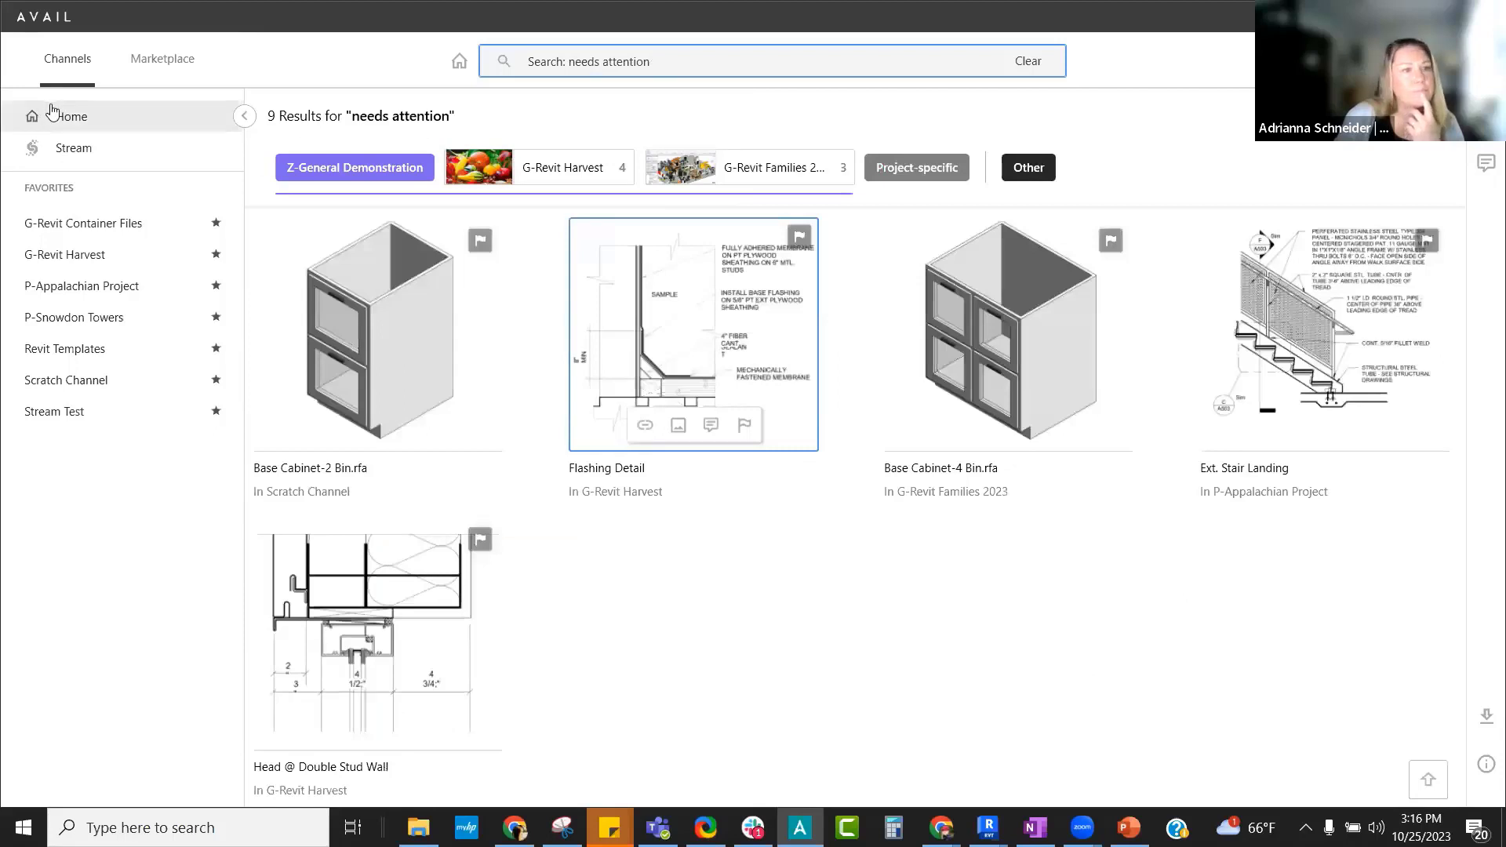
- Clear the needs-attention search and scroll the full Channels list down to T-Project Manager
{"action": "left_click", "coordinate": [67, 136]}
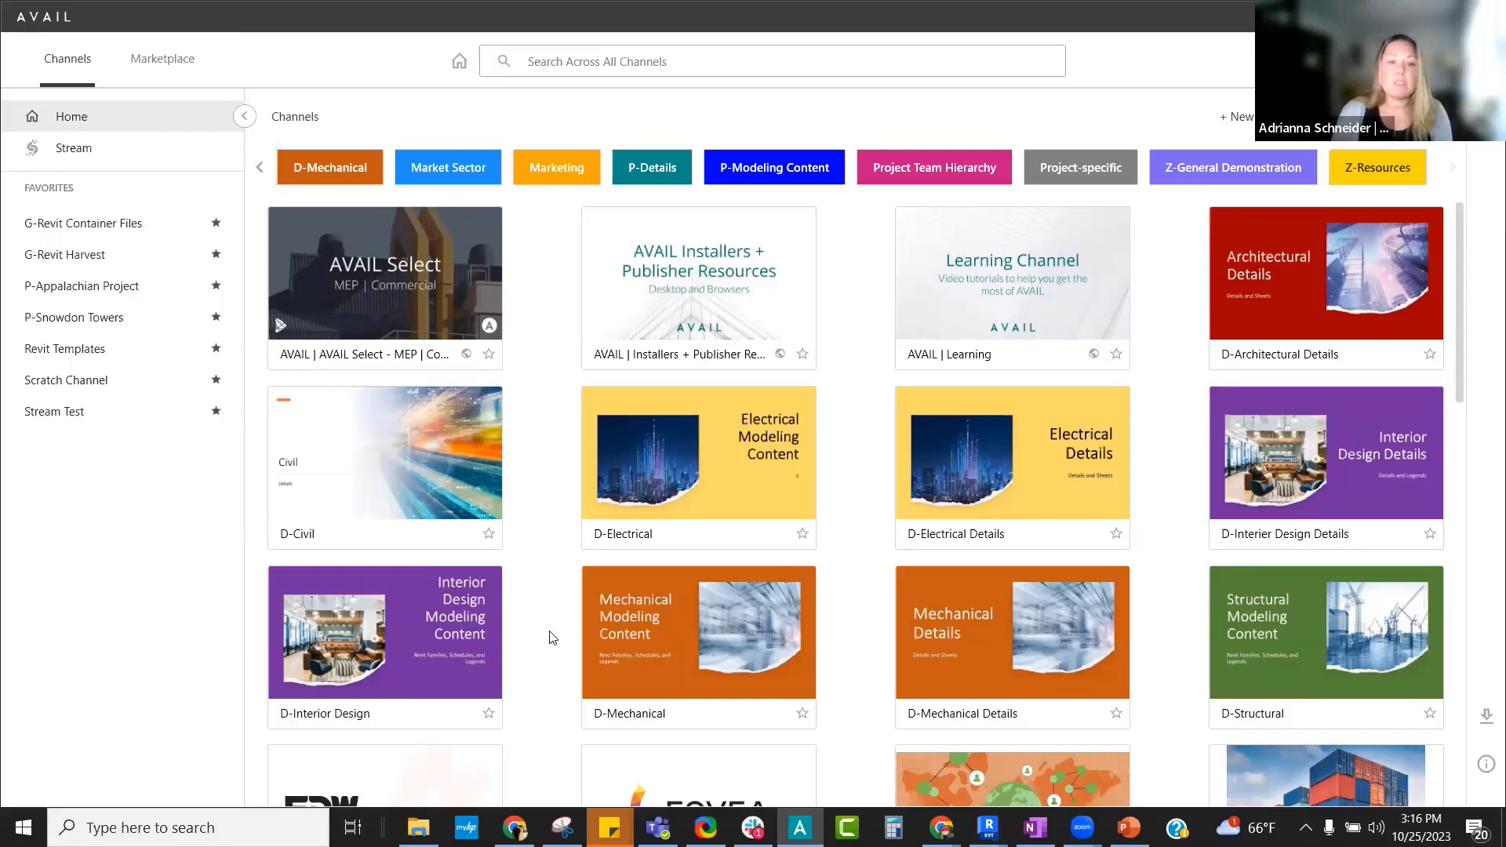
{"action": "scroll", "coordinate": [554, 637], "scroll_direction": "down", "scroll_amount": 10}
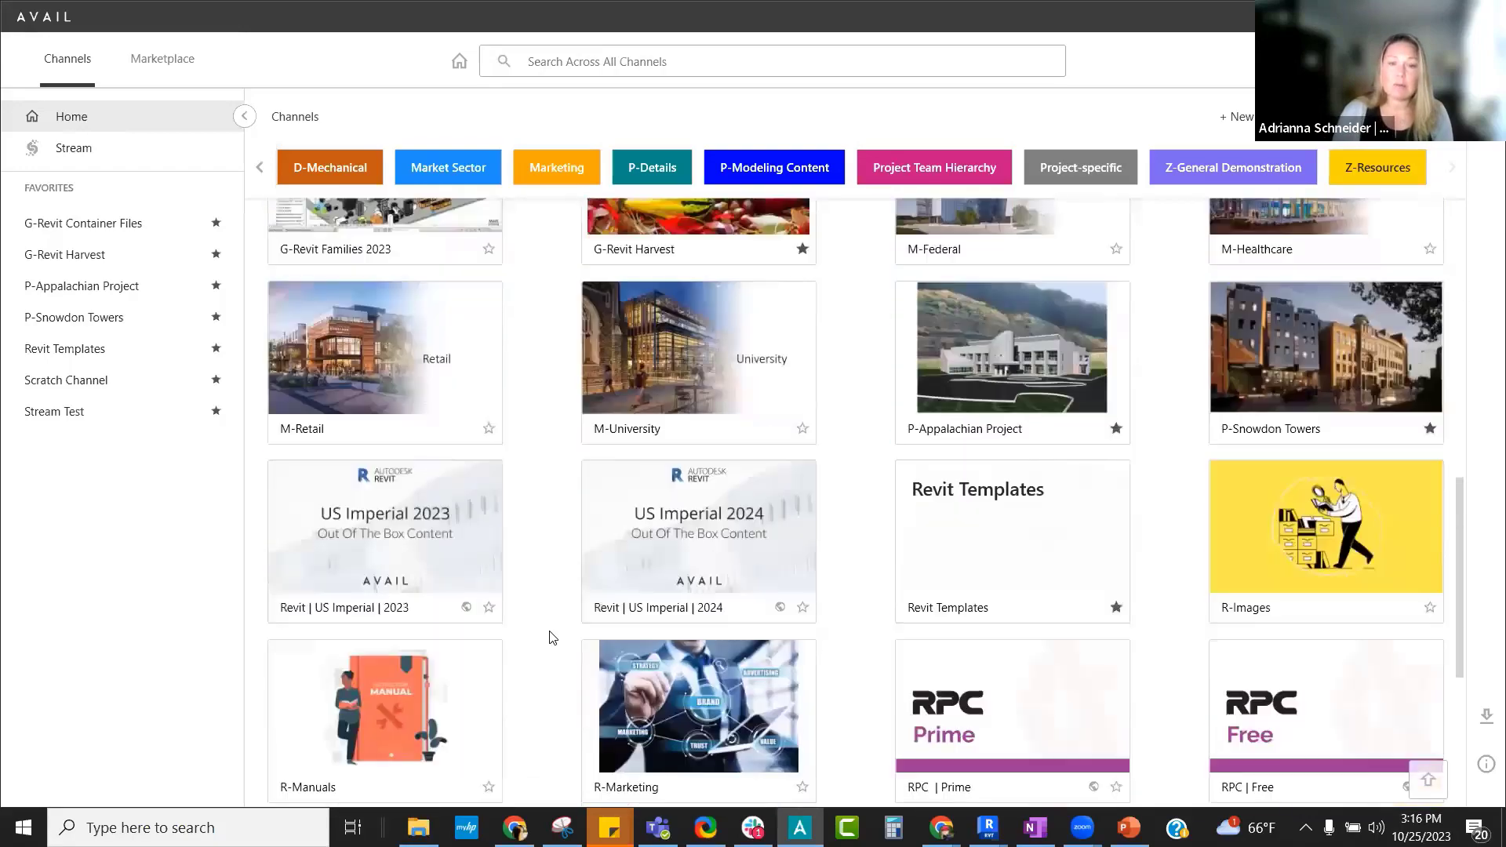
{"action": "scroll", "coordinate": [553, 638], "scroll_direction": "down", "scroll_amount": 5}
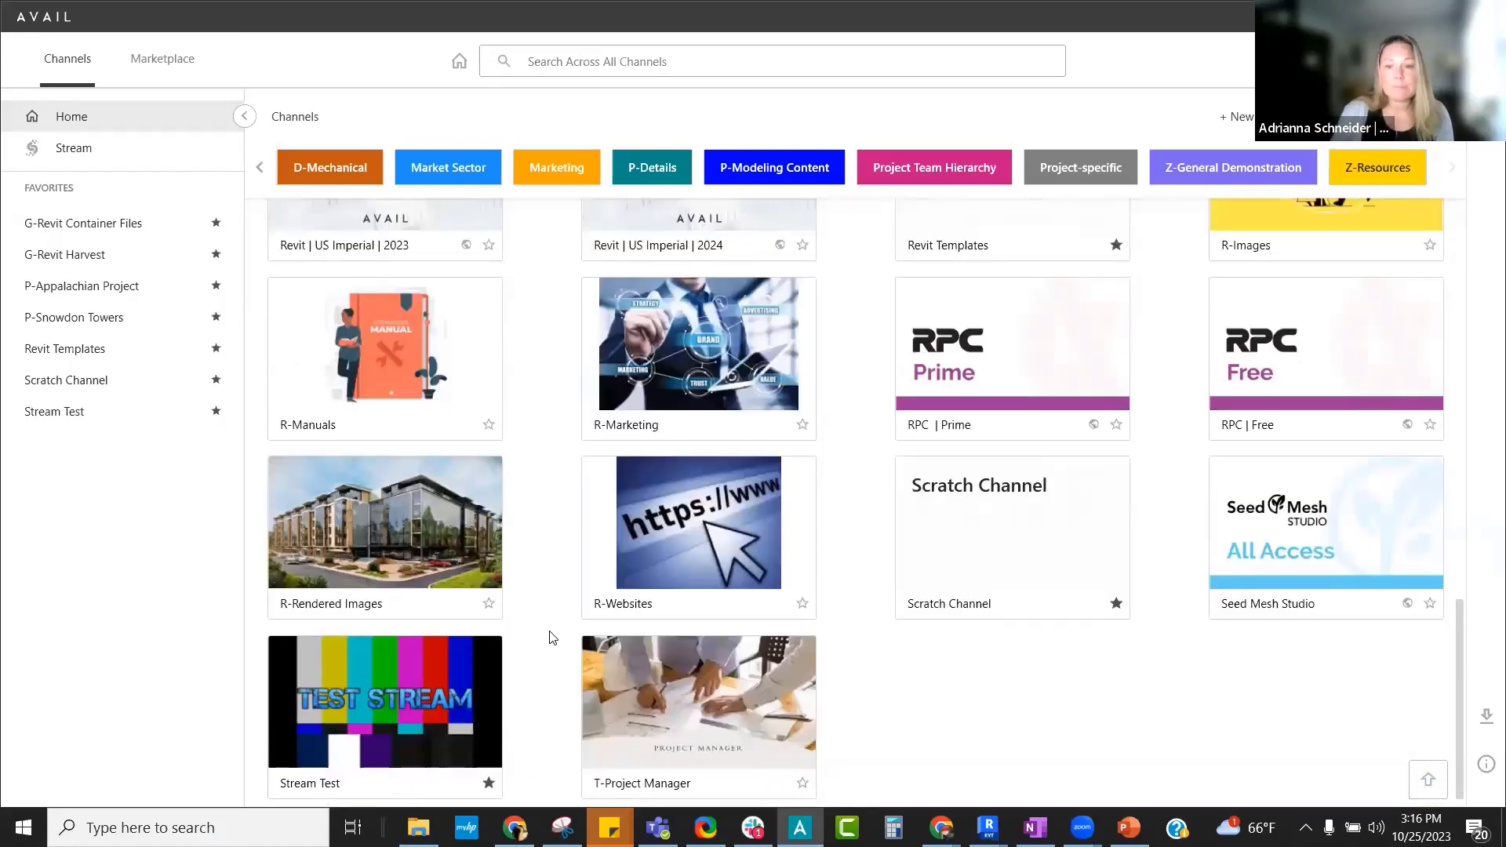
- In Chrome, go to the AVAIL High-Level Overview deck's final 'Thank You… QUESTIONS???' slide
{"action": "mouse_move", "coordinate": [941, 828]}
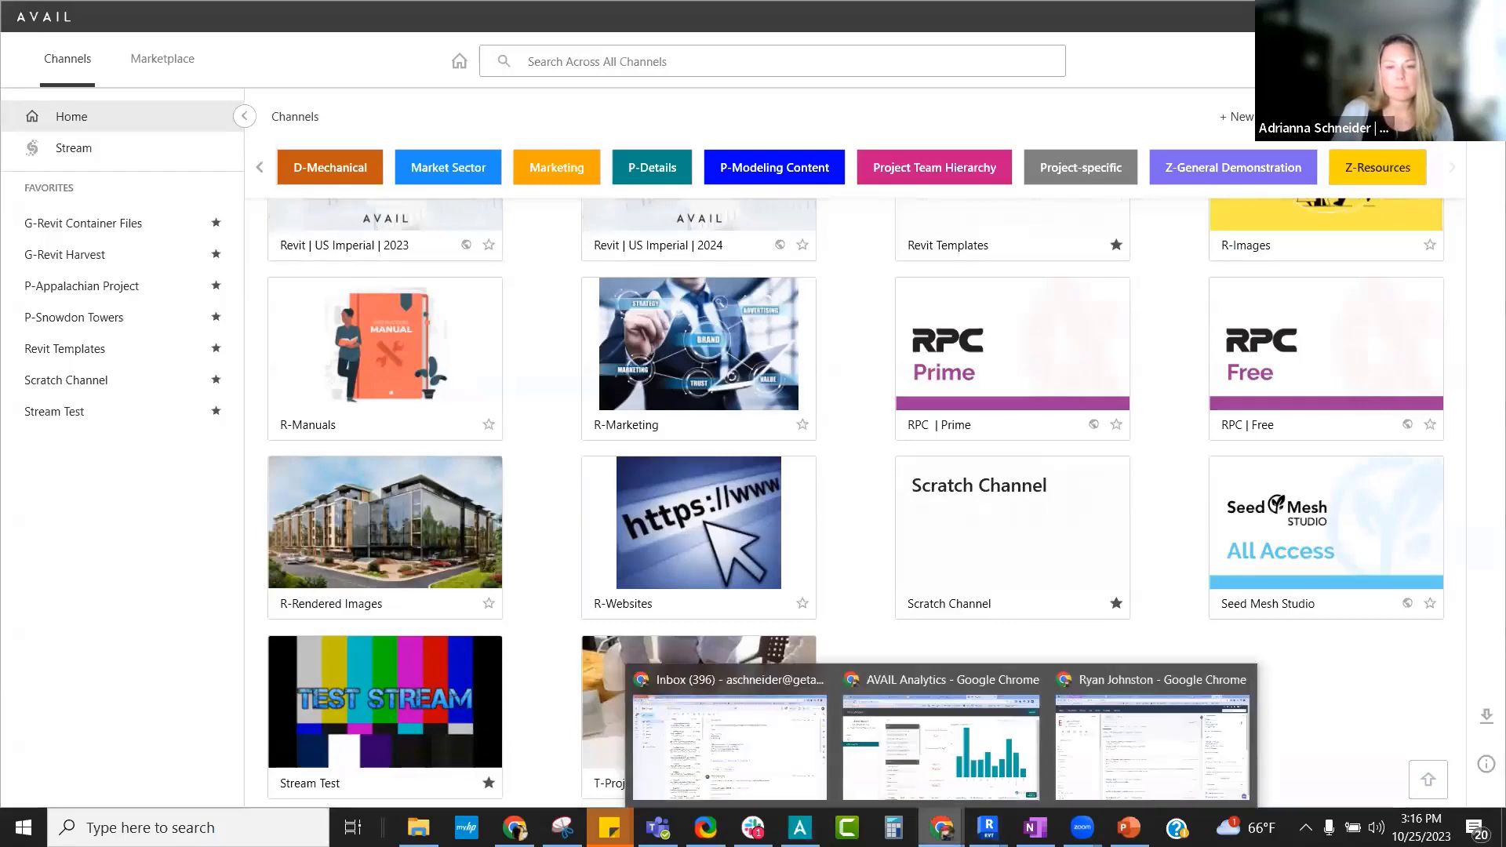
{"action": "left_click", "coordinate": [942, 737]}
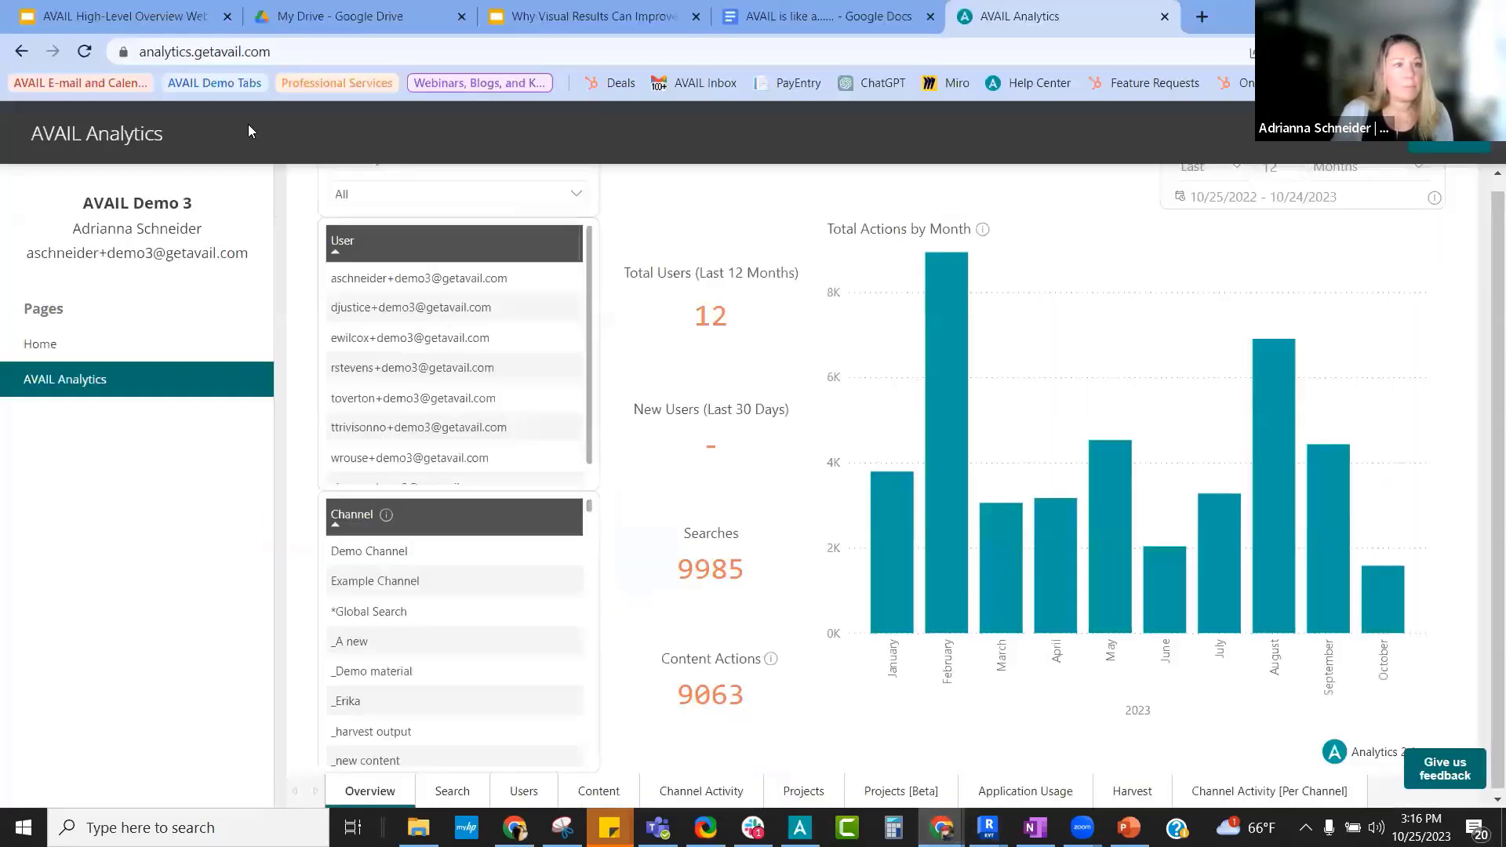
{"action": "left_click", "coordinate": [154, 22]}
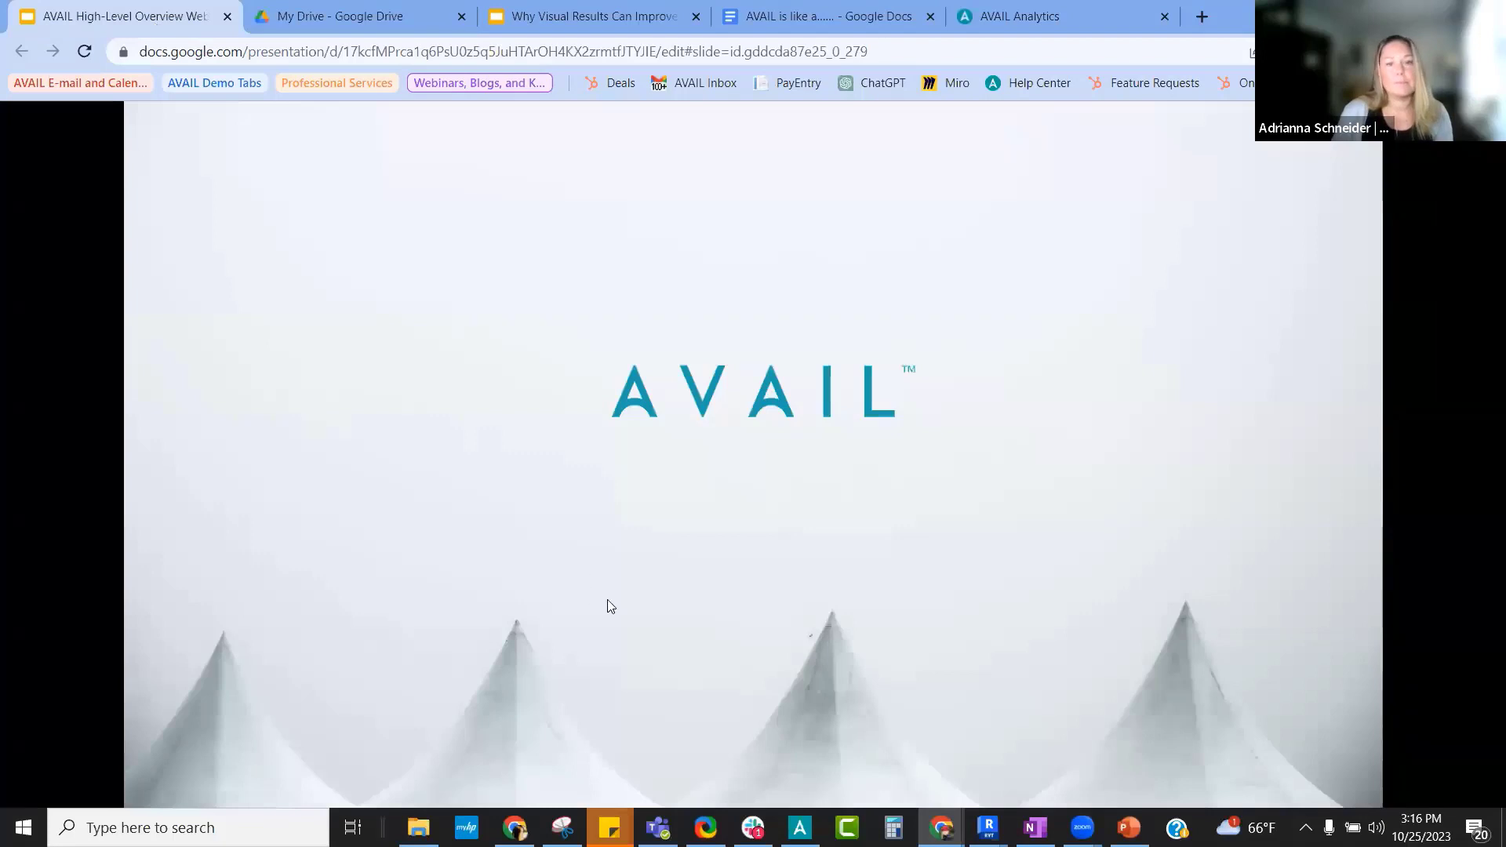
{"action": "key", "text": "End"}
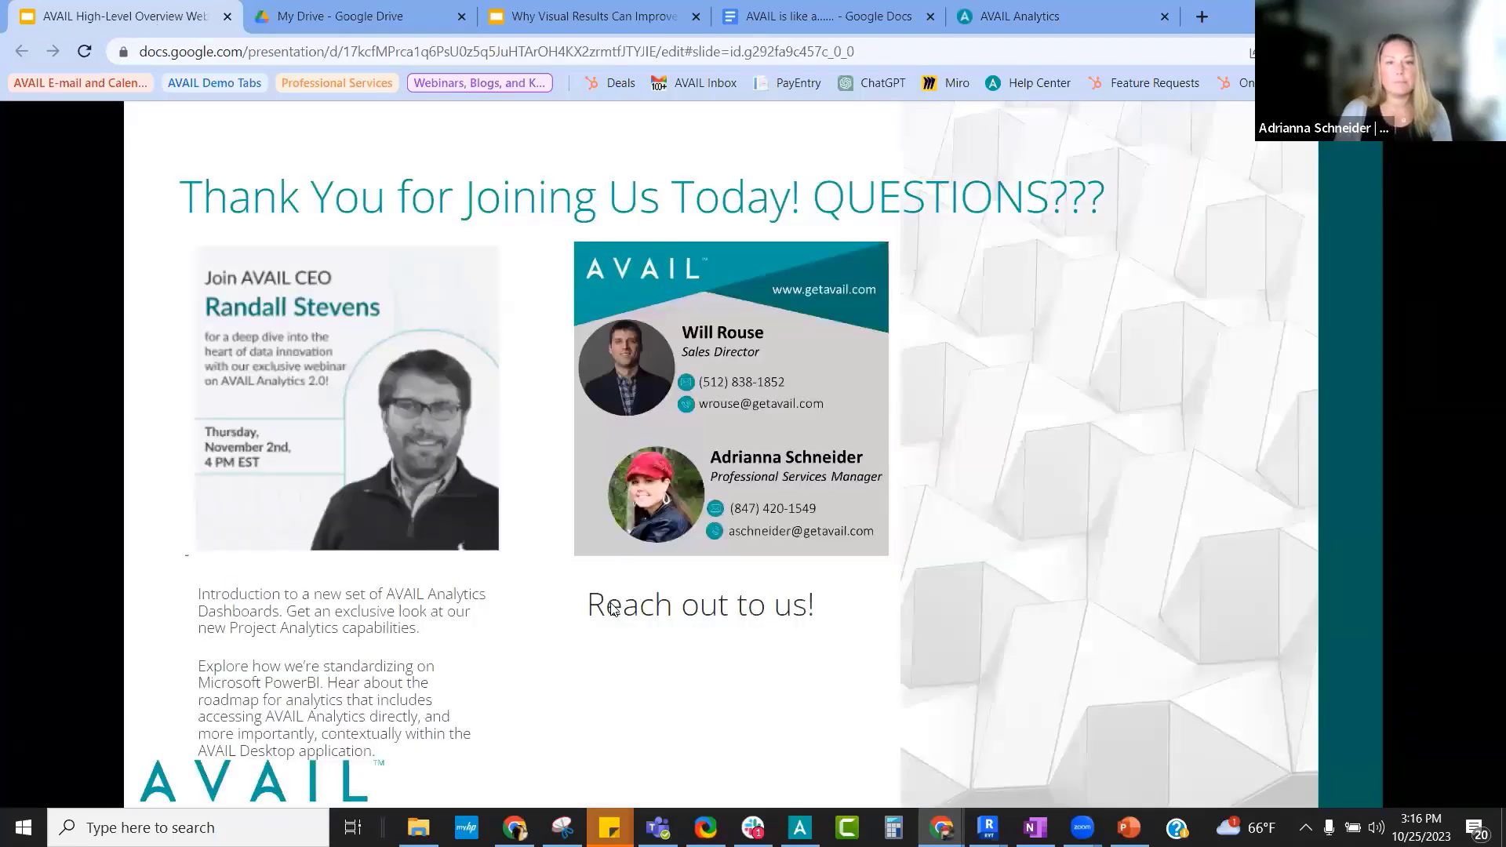